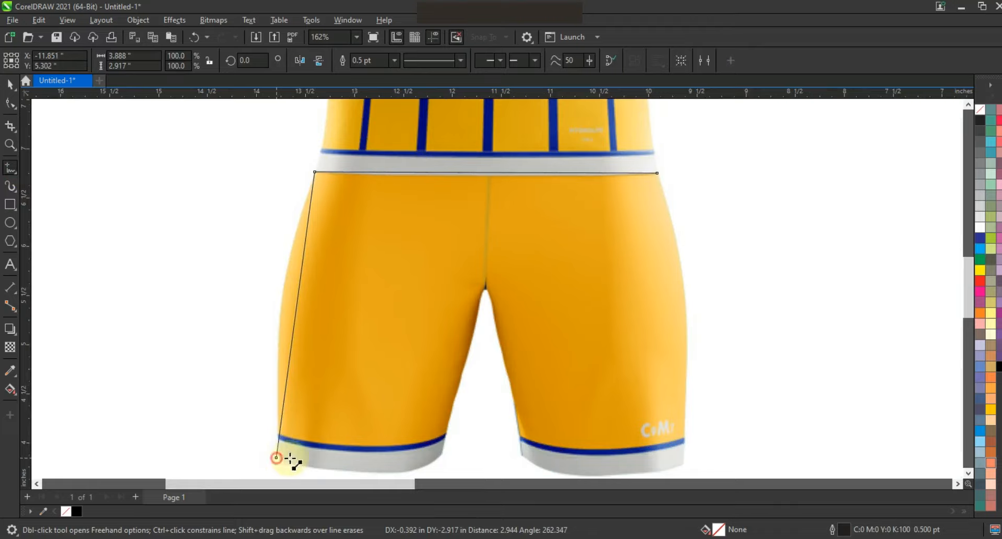
Step: Complete the closed straight-segment outline of the yellow shorts, following the left hem, crotch, right hem and right waist corner
click(442, 457)
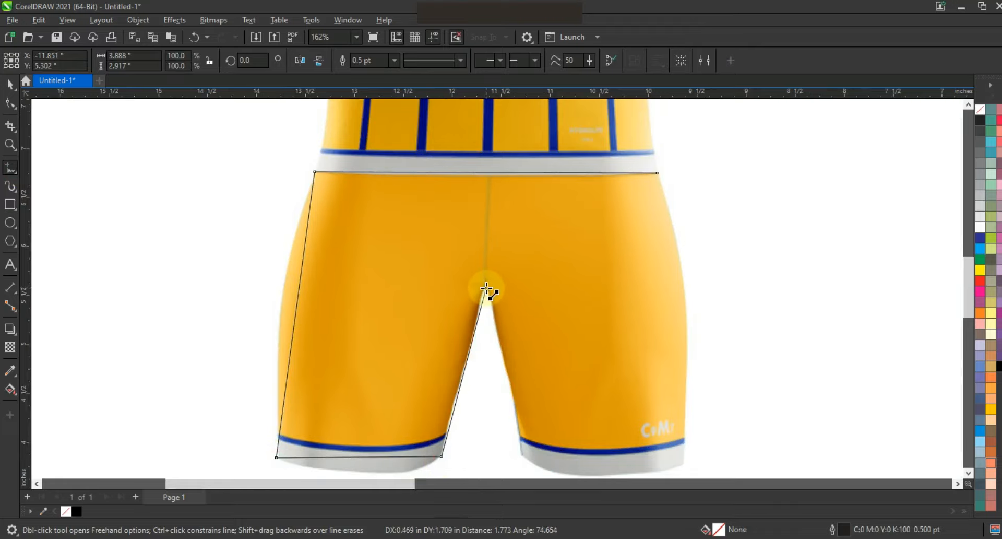
click(486, 288)
click(519, 454)
click(683, 463)
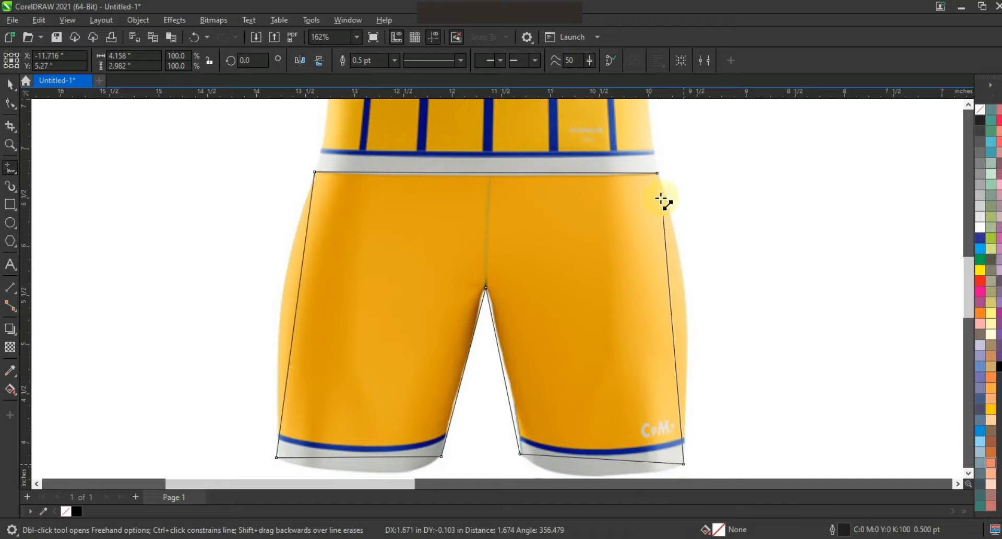
click(659, 173)
Step: Convert all segments of the shorts outline to curves and bend the waist segment slightly down along the waistband edge
click(10, 103)
drag(205, 127, 731, 471)
click(199, 63)
click(412, 172)
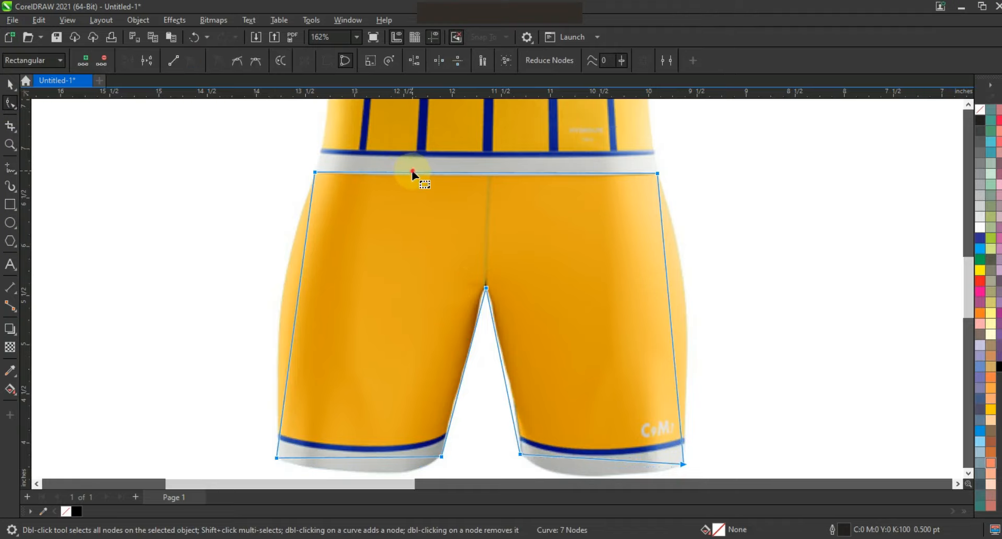
drag(423, 172, 424, 176)
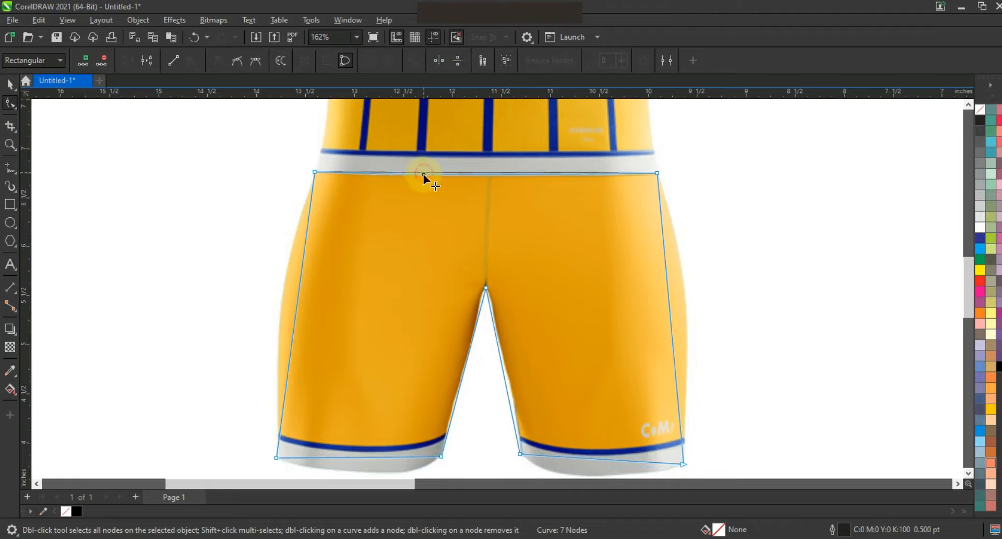
Step: Bend the outer right side, outer left side and left hem of the outline outward to match the shorts' silhouette
click(667, 282)
click(668, 281)
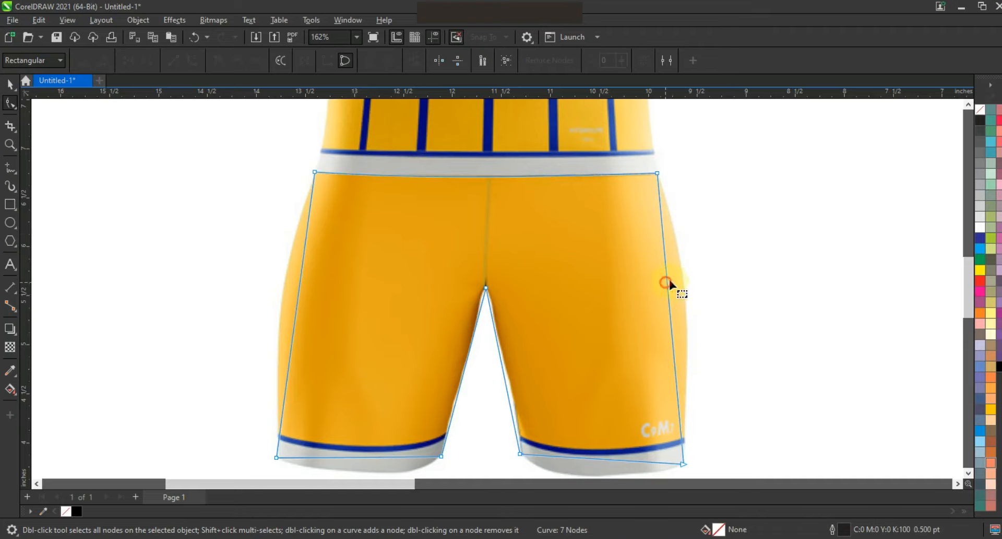
click(667, 281)
drag(668, 281, 679, 280)
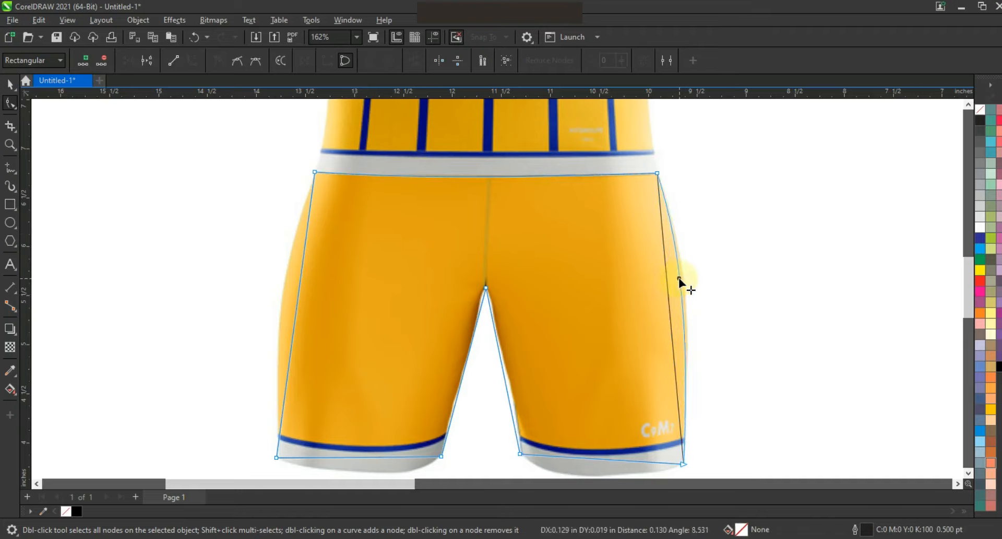
drag(296, 296, 282, 294)
drag(369, 454, 377, 471)
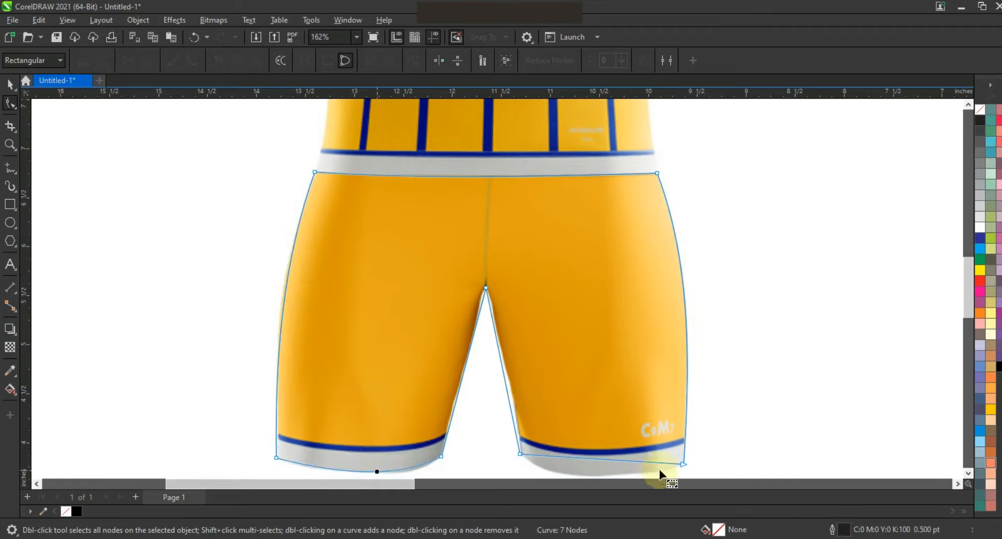
Step: Curve the right hem and both inner-leg segments of the outline to follow the shorts in the photo
click(969, 474)
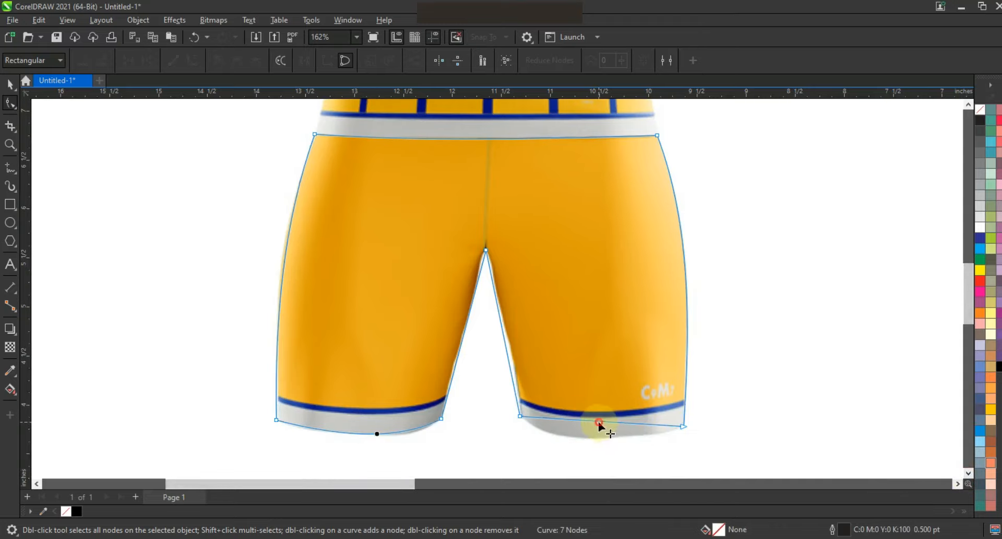
drag(598, 422, 590, 439)
drag(510, 367, 513, 364)
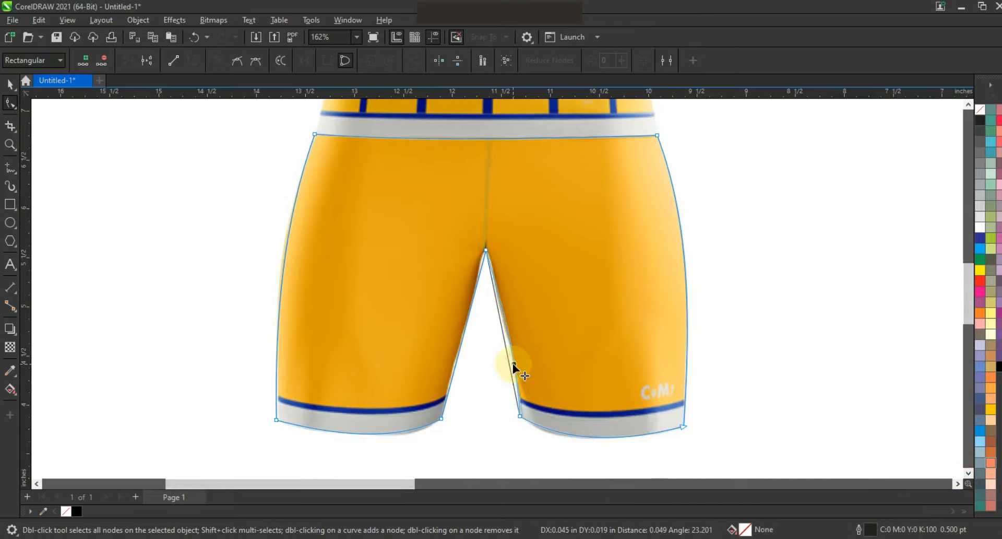
drag(467, 330, 464, 342)
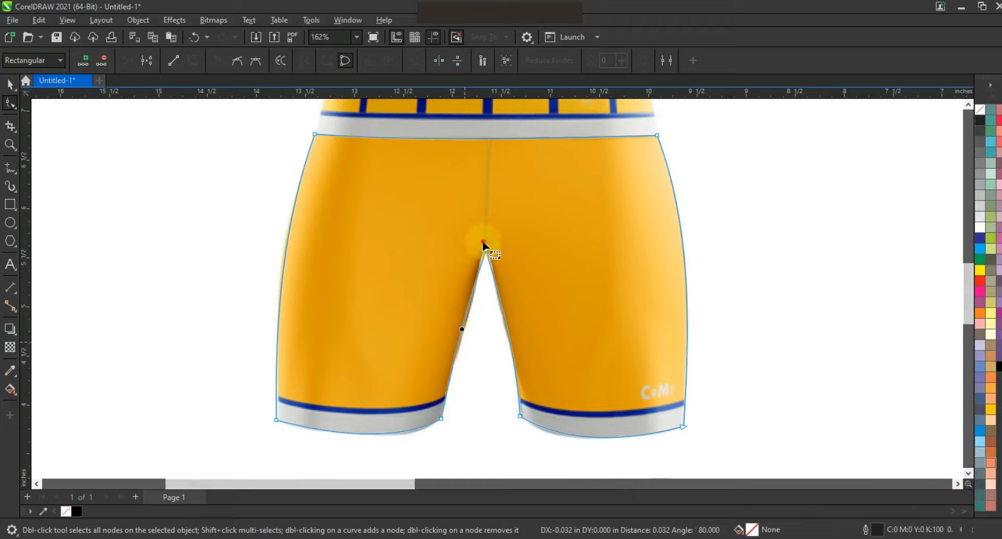
Step: Refine the left inner-leg curve and round the crotch point of the outline to match the shorts
drag(474, 284, 473, 287)
drag(473, 255, 502, 304)
drag(494, 263, 490, 254)
click(9, 85)
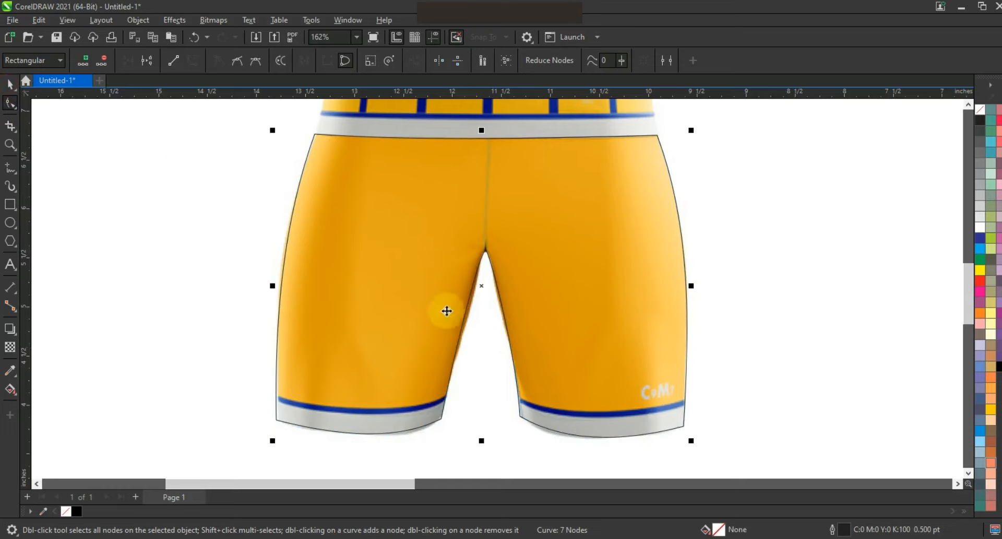
Step: Move the traced shorts outline to the empty area right of the kit and fill it with red
scroll(496, 333, down, 1)
drag(493, 308, 720, 309)
click(896, 337)
click(768, 311)
click(981, 282)
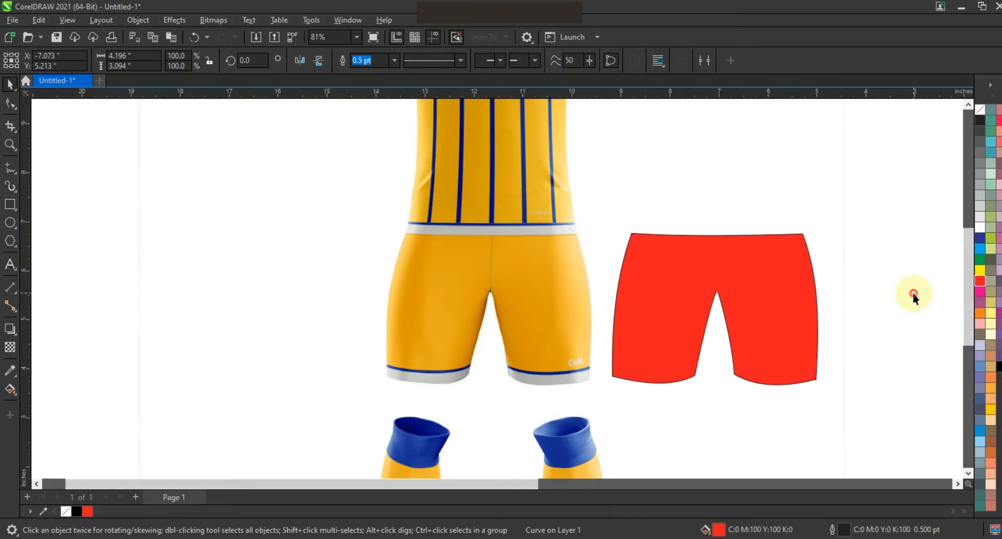
scroll(249, 206, up, 1)
key(Escape)
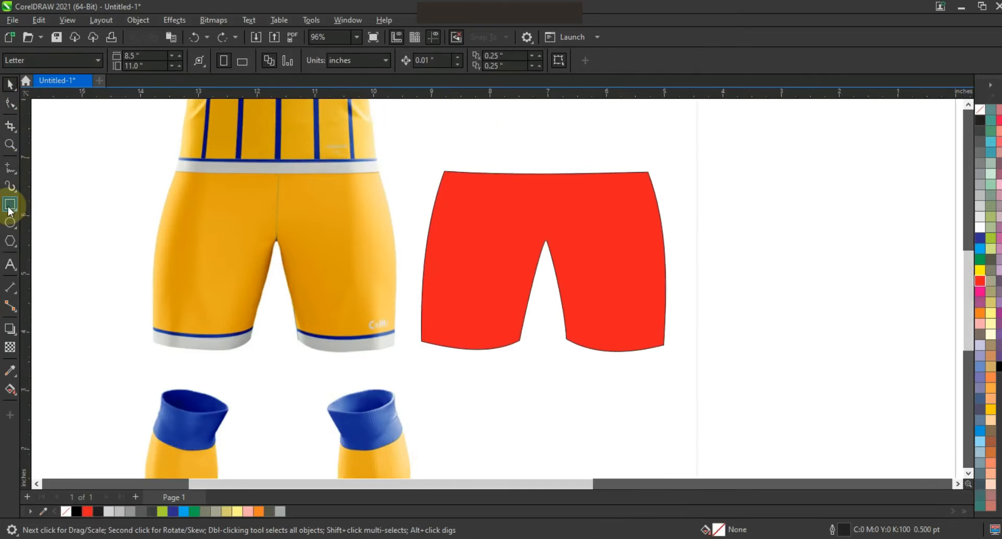
Step: Draw a guide line from above the waist to below the hem near the red shorts' right side and bow it outward
click(10, 205)
click(11, 171)
click(615, 161)
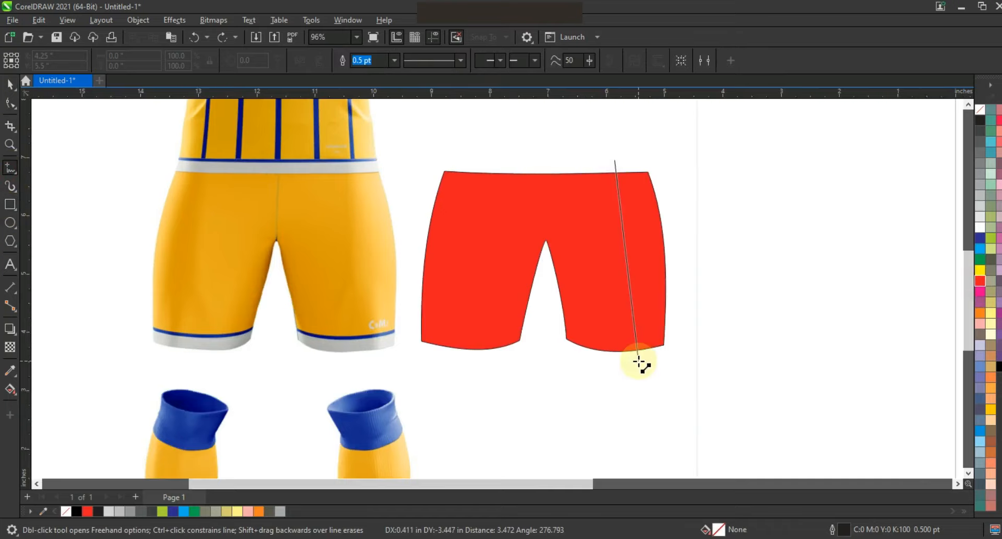
click(638, 361)
click(10, 103)
drag(662, 318, 690, 395)
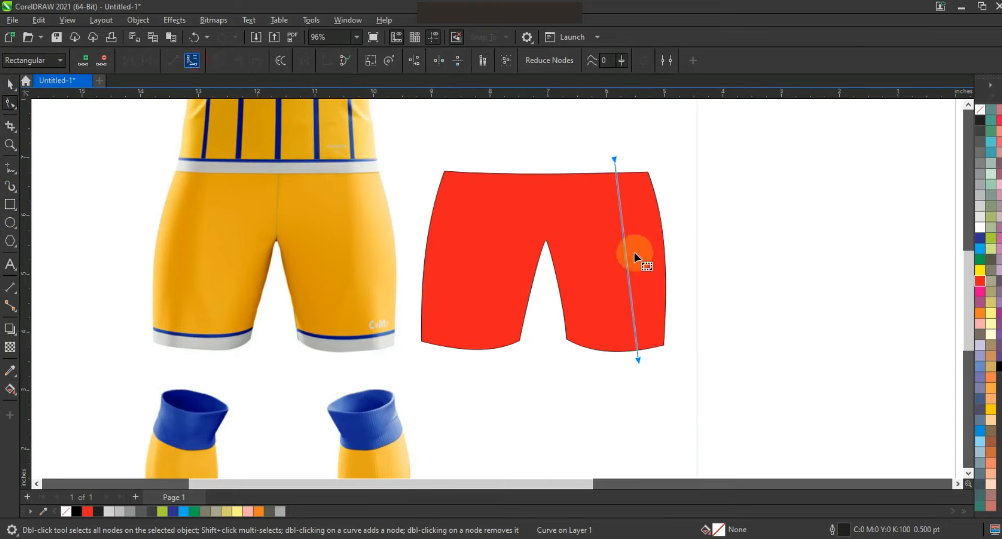
drag(624, 240, 641, 245)
Step: Smart Fill the strip between the guide line and the shorts' right edge, and delete the guide line
click(14, 393)
click(57, 402)
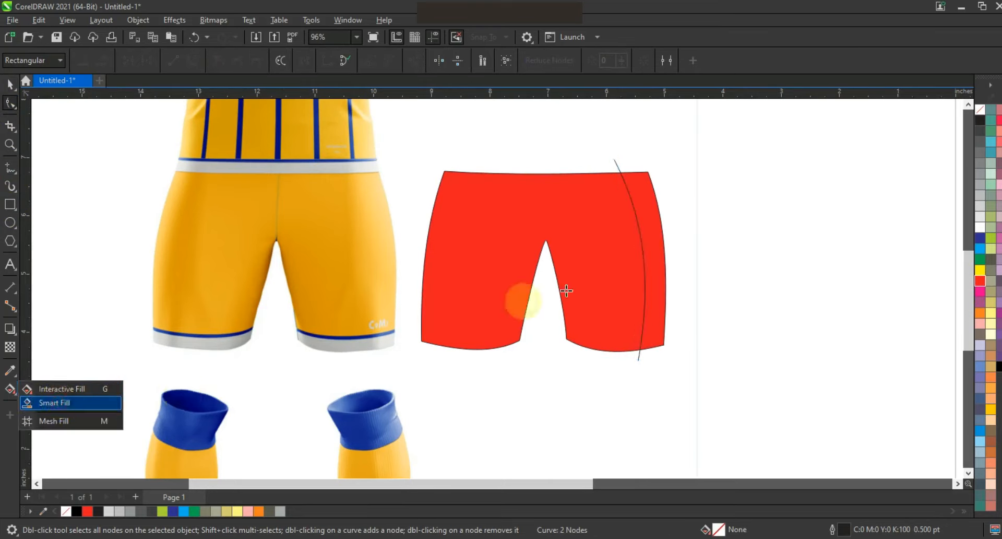
click(650, 246)
click(10, 83)
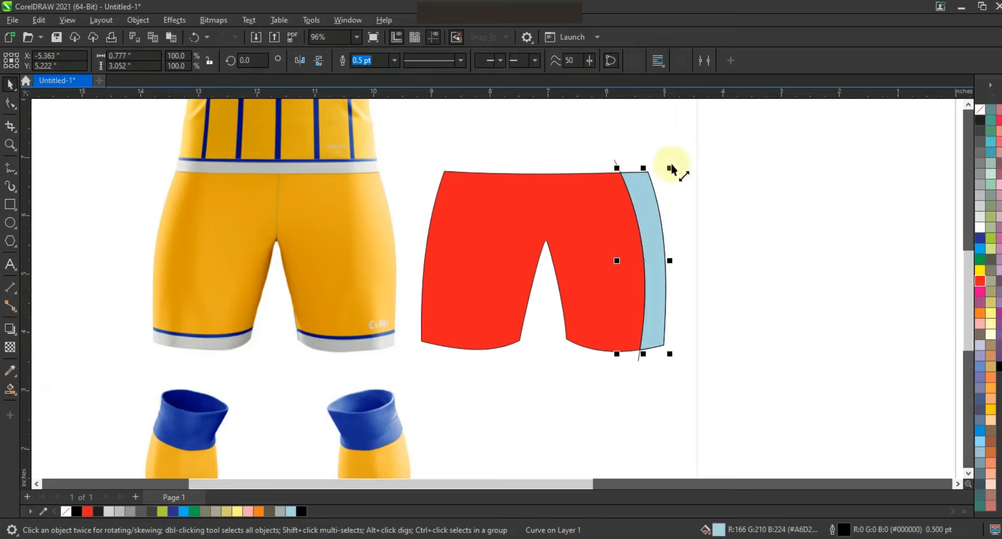
click(615, 165)
click(619, 163)
click(617, 165)
Step: Fill the right side strip with black and remove its outline
click(654, 195)
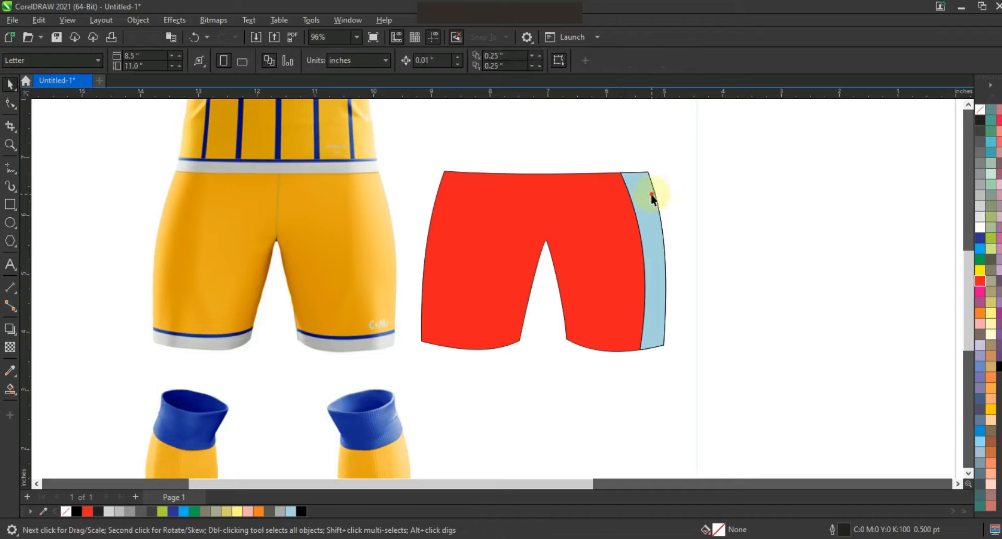
click(653, 195)
click(980, 120)
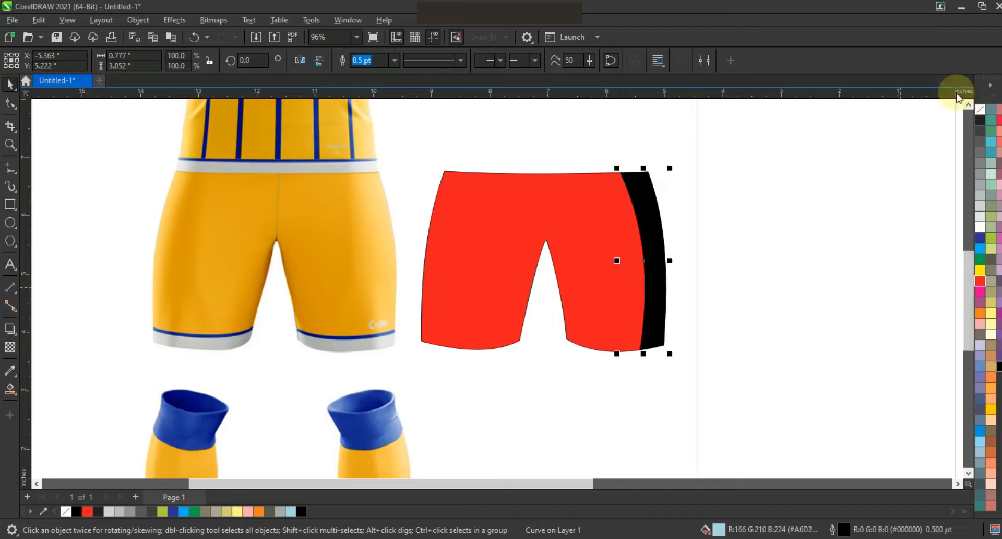
right_click(980, 109)
click(975, 114)
Step: Convert the black side strip to a 300 dpi CMYK bitmap
click(214, 21)
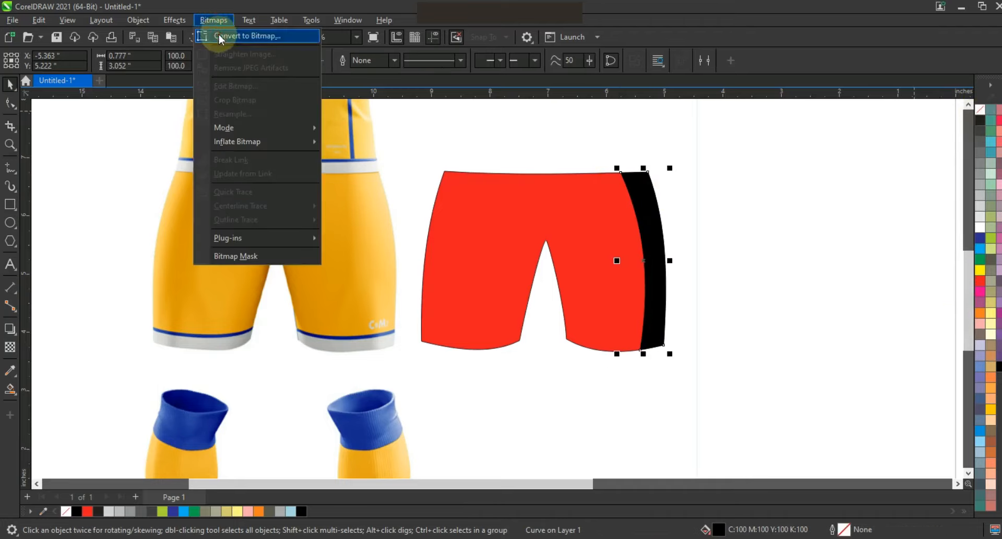
click(207, 35)
click(519, 345)
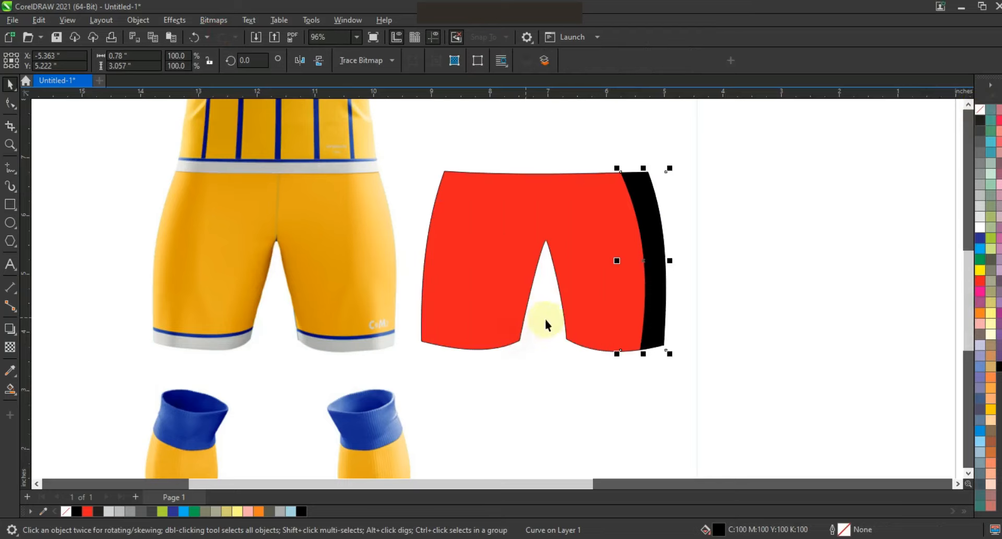
Step: Apply a Gaussian Blur with a radius of about 95 pixels to the black strip bitmap
click(138, 20)
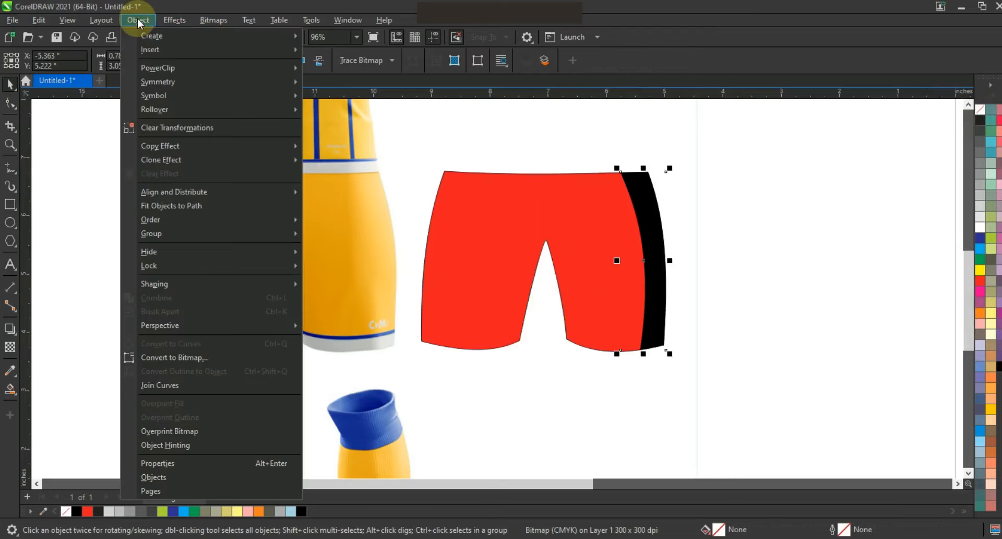
mouse_move(172, 20)
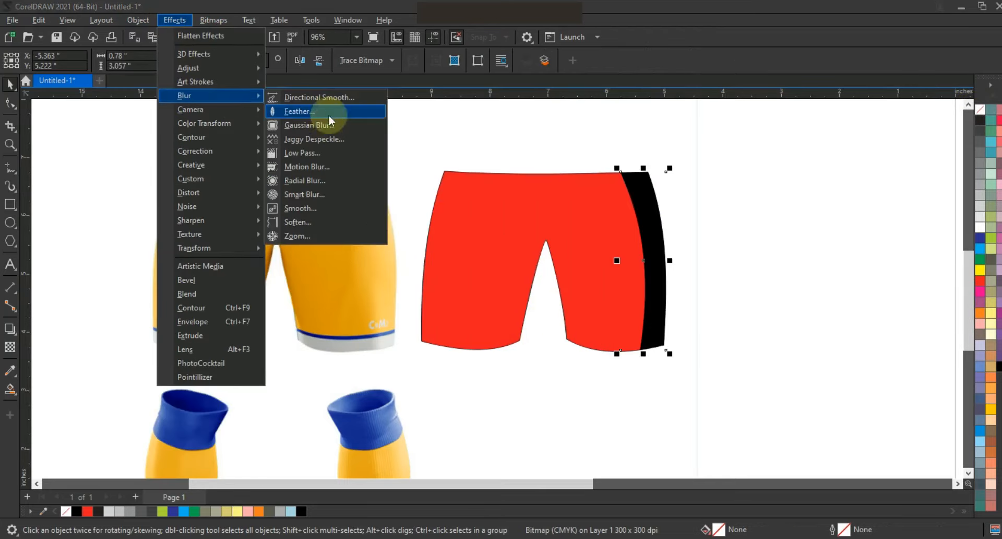
click(728, 260)
drag(566, 230, 806, 386)
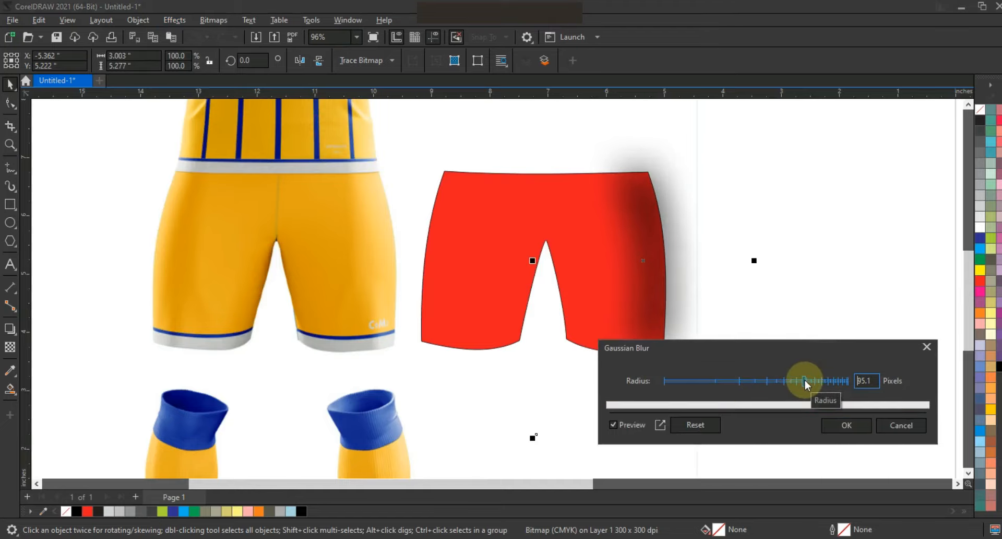
drag(802, 385, 805, 384)
click(843, 427)
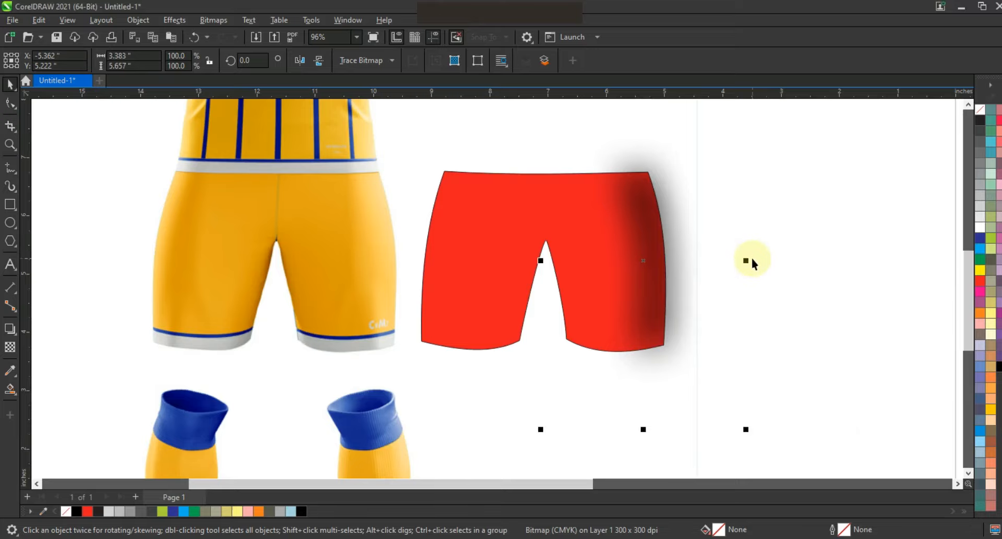
Step: Mirror a copy of the blurred shadow onto the shorts' left side and stretch both shadows vertically to about 6.93 inches
drag(746, 265, 468, 280)
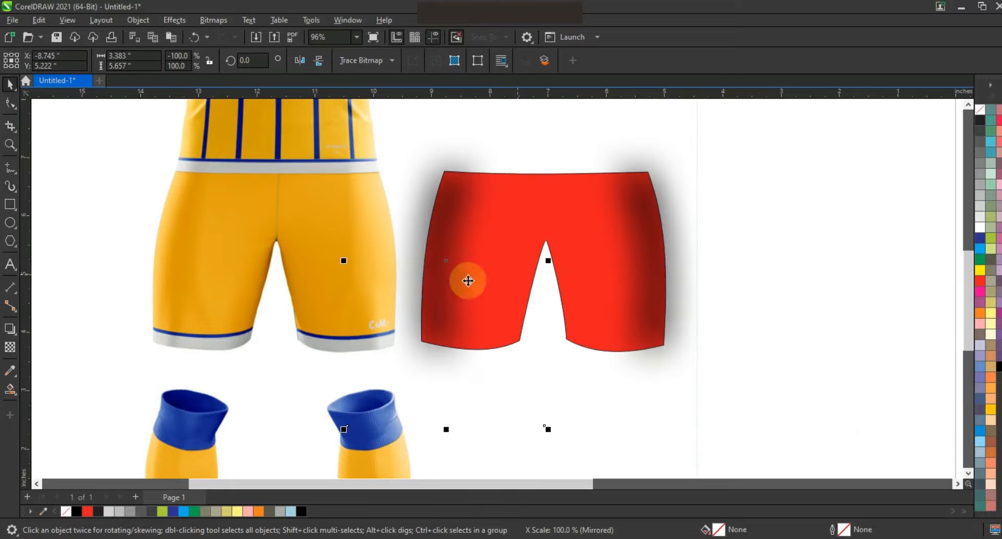
shift+click(635, 331)
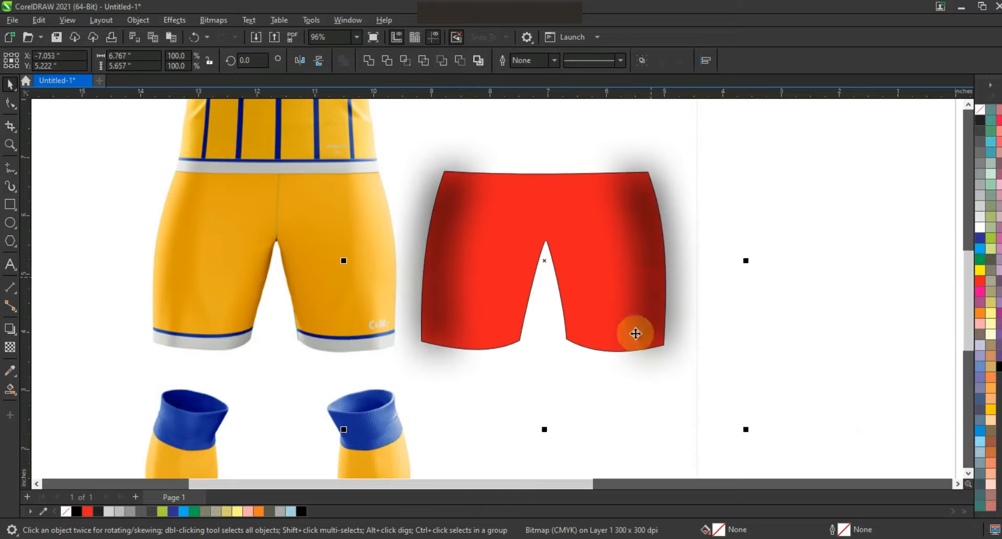
scroll(559, 371, down, 2)
drag(552, 402, 554, 420)
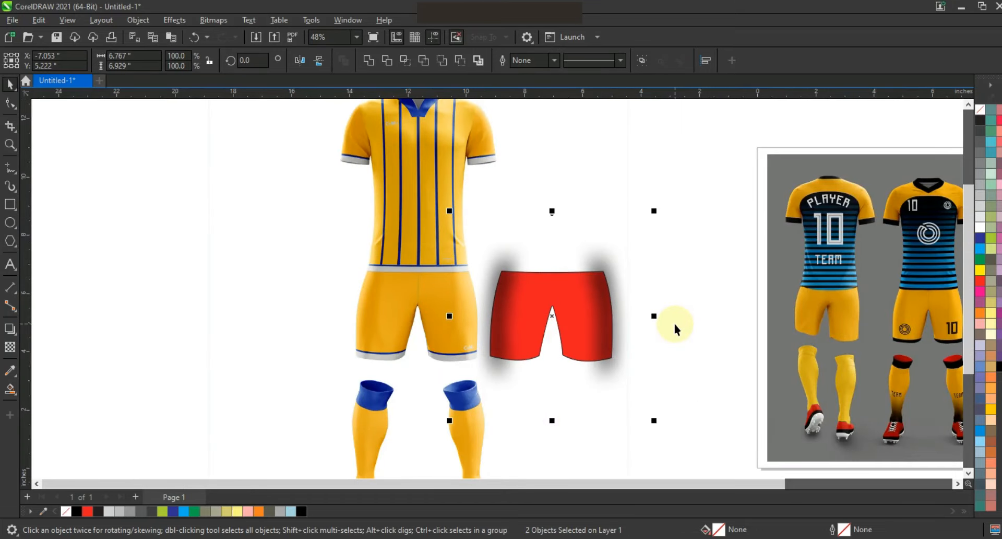
Step: Send both side shadows to the back and PowerClip them inside the red shorts shape
key(shift+Page_Down)
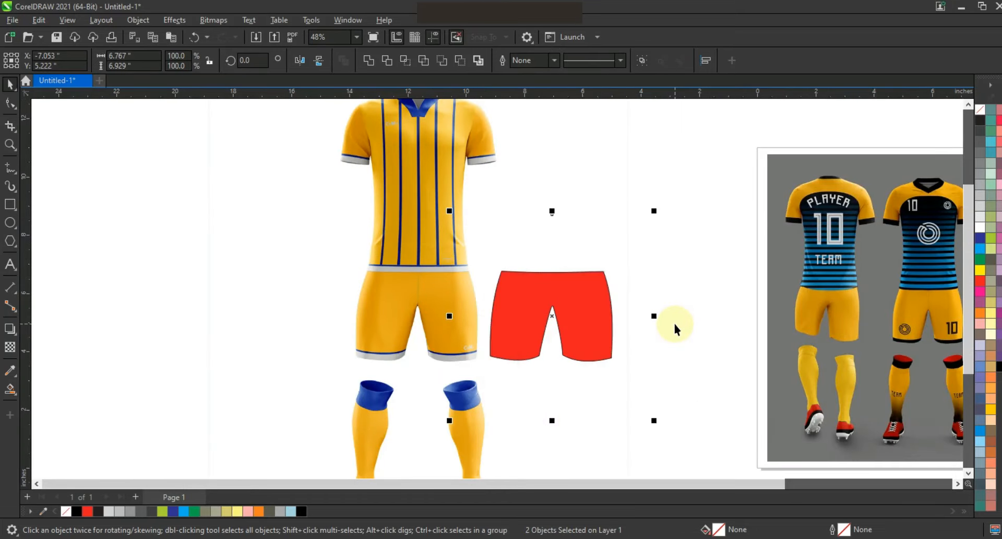
click(109, 22)
mouse_move(166, 71)
click(342, 70)
click(588, 293)
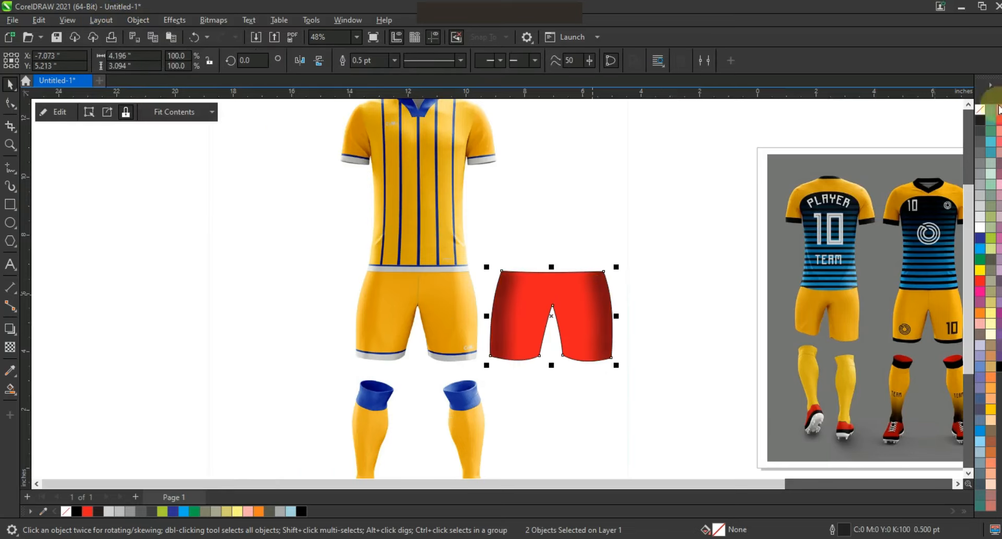
Step: Remove the outline of the shorts and recolor them with the grey-olive fill C0 M0 Y20 K80
right_click(982, 113)
click(965, 117)
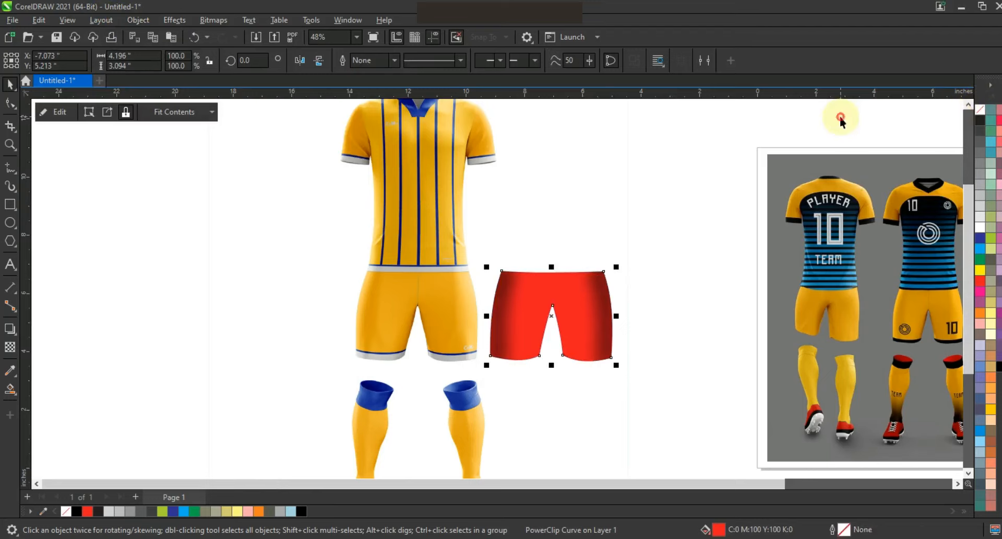
click(841, 118)
click(601, 309)
click(990, 279)
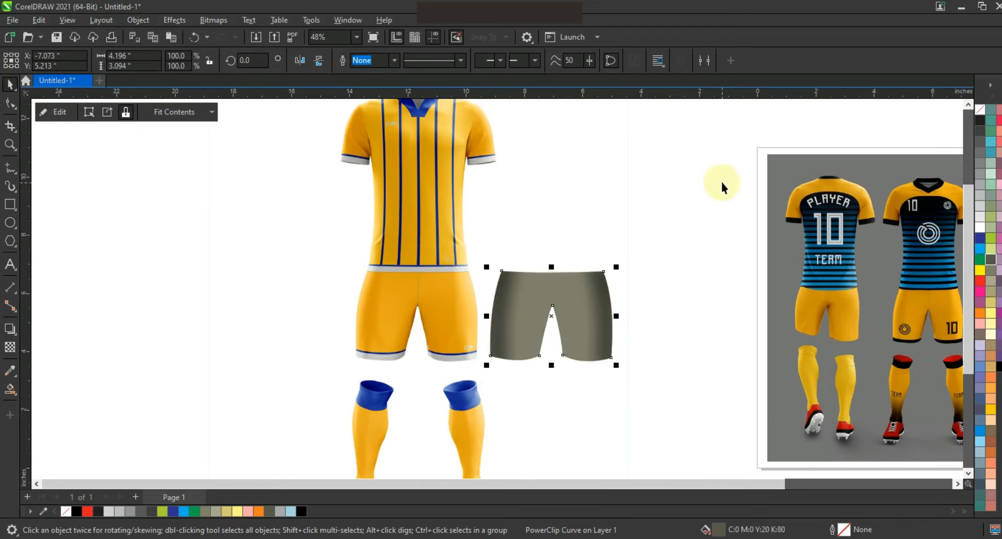
click(142, 179)
Step: Draw an inverted-V guide line from the left hem over the crotch to the right hem and Smart Fill the enclosed inner-leg area
scroll(472, 317, up, 3)
click(10, 168)
click(616, 454)
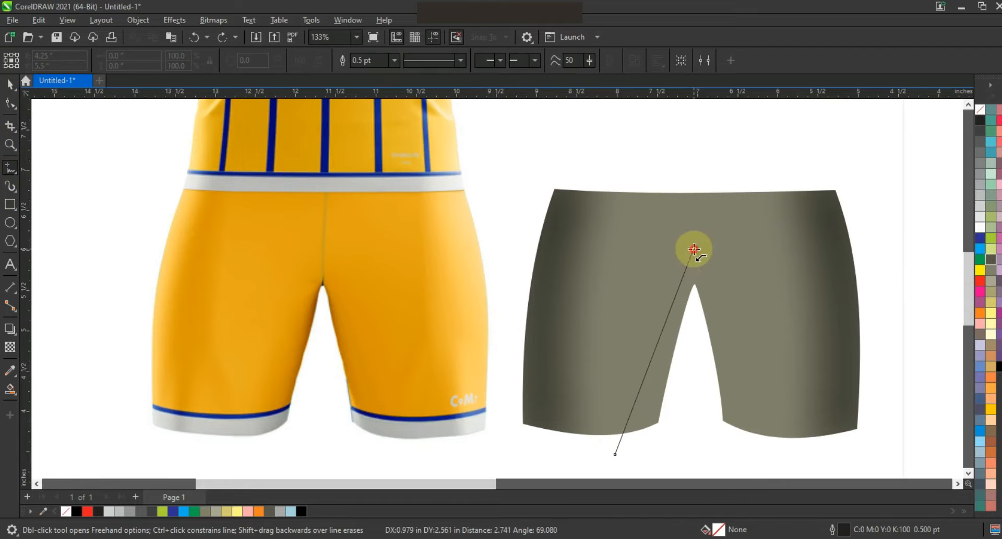
double_click(693, 249)
click(761, 441)
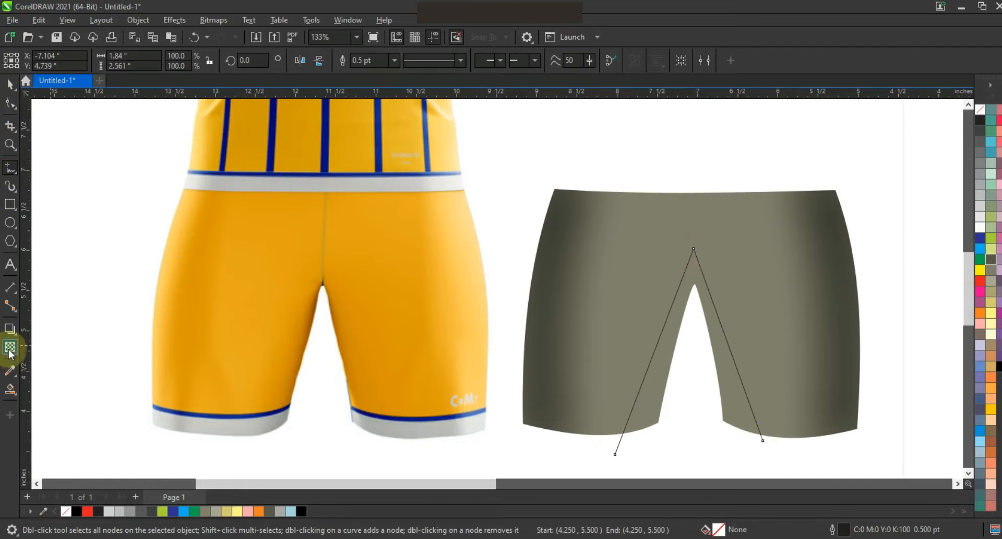
click(10, 389)
click(655, 384)
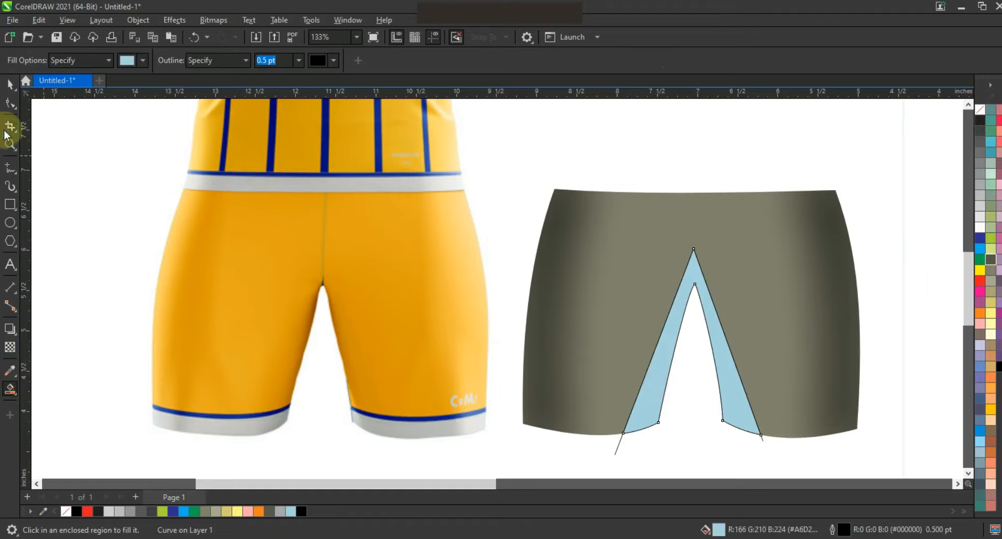
Step: Delete the inverted-V guide line around the inner-leg fill, keeping the reference kit image
click(10, 84)
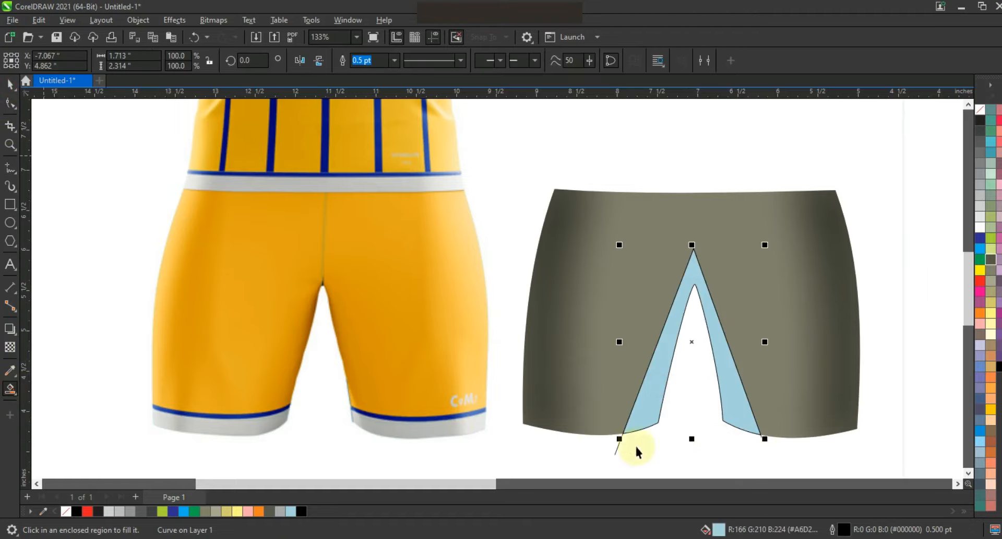
click(617, 446)
key(Delete)
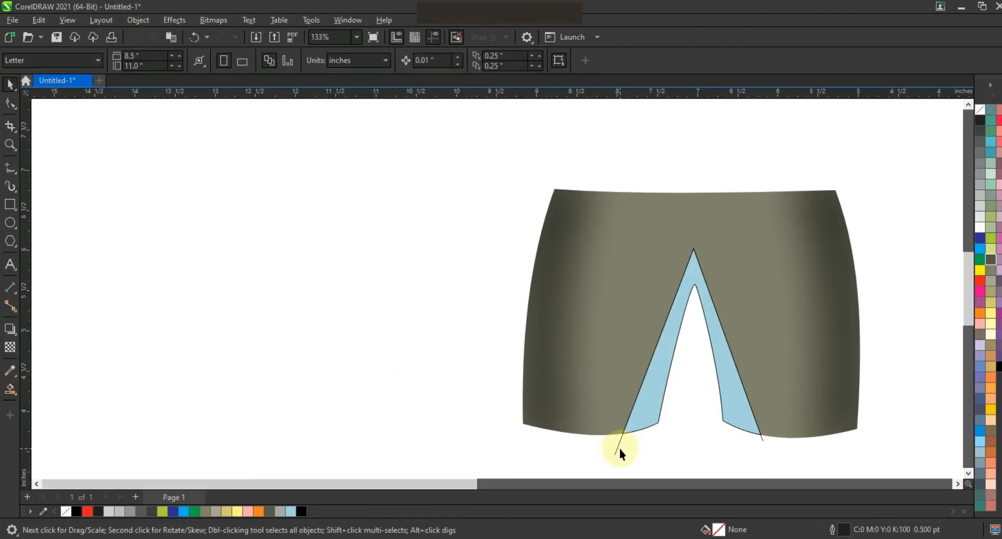
key(ctrl+z)
click(617, 449)
key(Delete)
Step: Fill the inner-leg shape with black C100 M100 Y100 K100, remove its outline and convert it to a bitmap
click(637, 419)
click(999, 366)
right_click(981, 109)
click(966, 120)
click(206, 20)
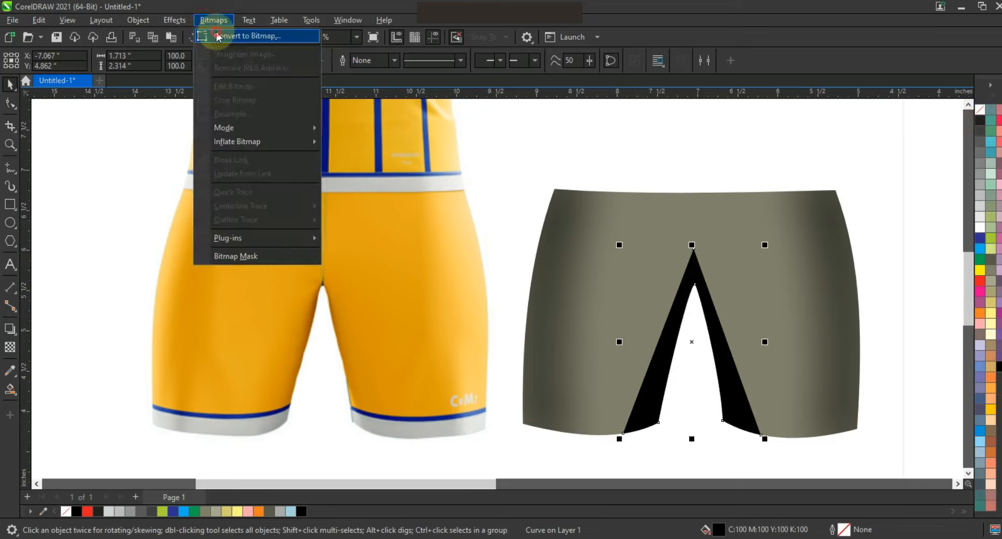
click(209, 33)
click(504, 343)
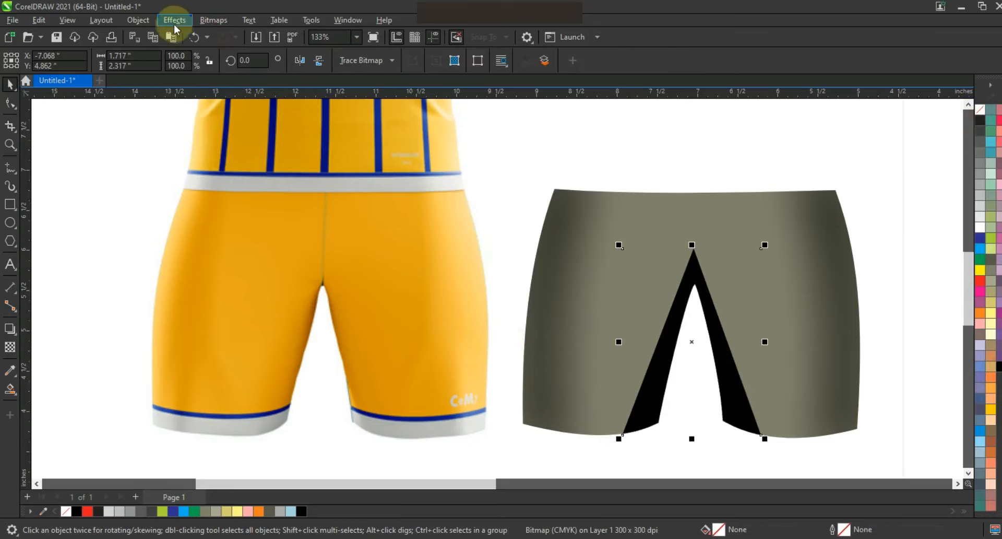
Step: Apply a Gaussian Blur with a radius of about 93.8 pixels to the black inner-leg bitmap
click(144, 20)
mouse_move(174, 20)
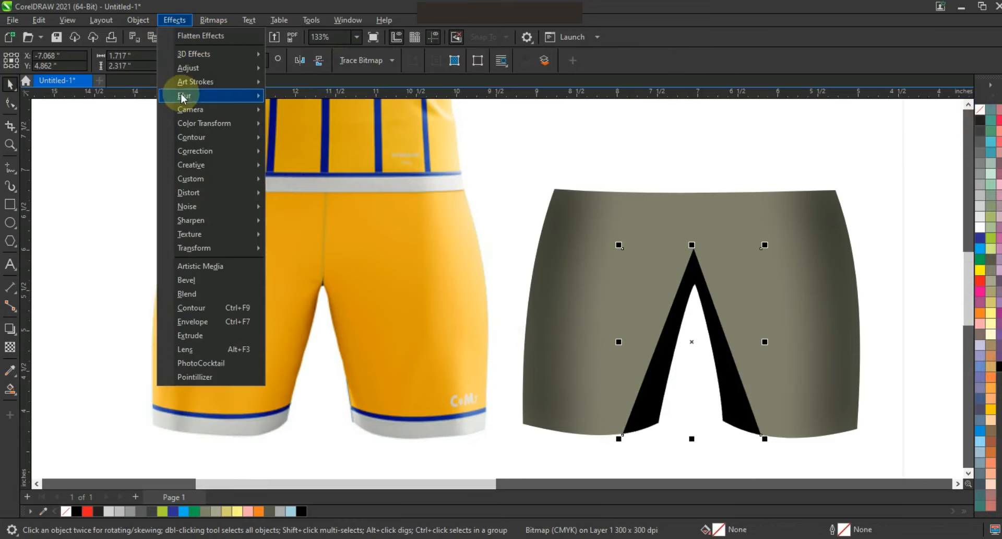
mouse_move(183, 96)
click(312, 127)
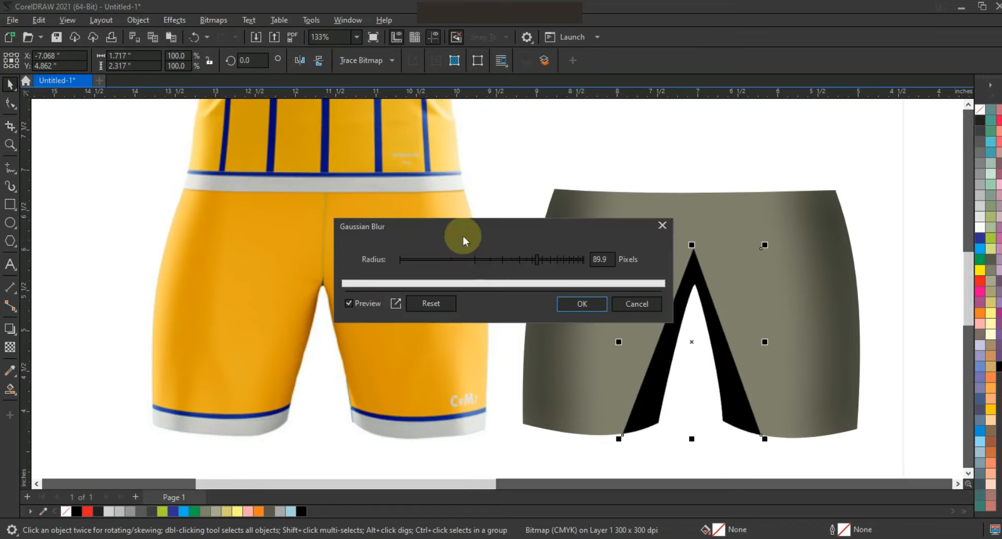
drag(452, 225, 336, 166)
mouse_move(418, 203)
mouse_down()
mouse_move(411, 199)
mouse_move(423, 200)
mouse_up()
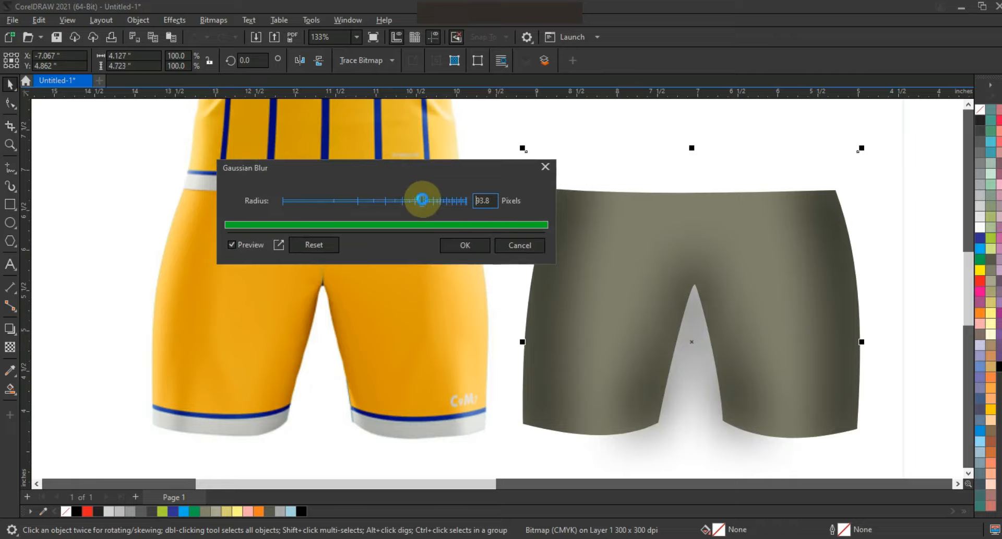
click(465, 245)
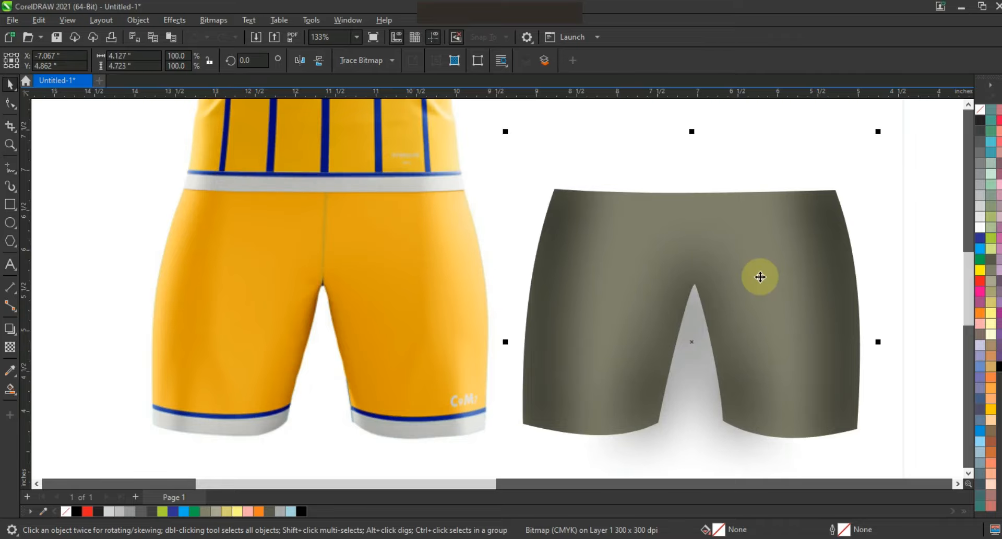
Step: PowerClip the blurred inner-leg shadow inside the shorts shape and recolor the shorts red
click(137, 20)
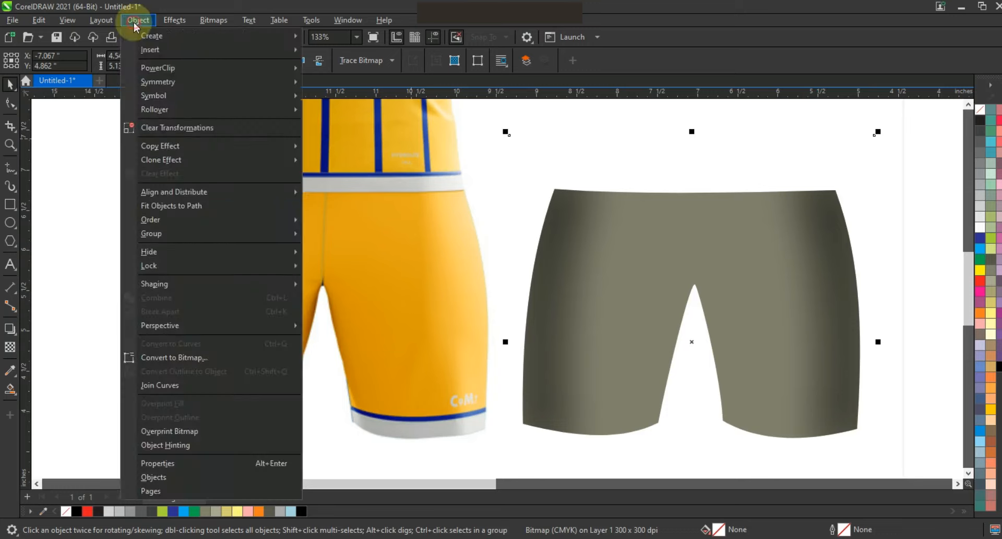
click(314, 68)
click(745, 209)
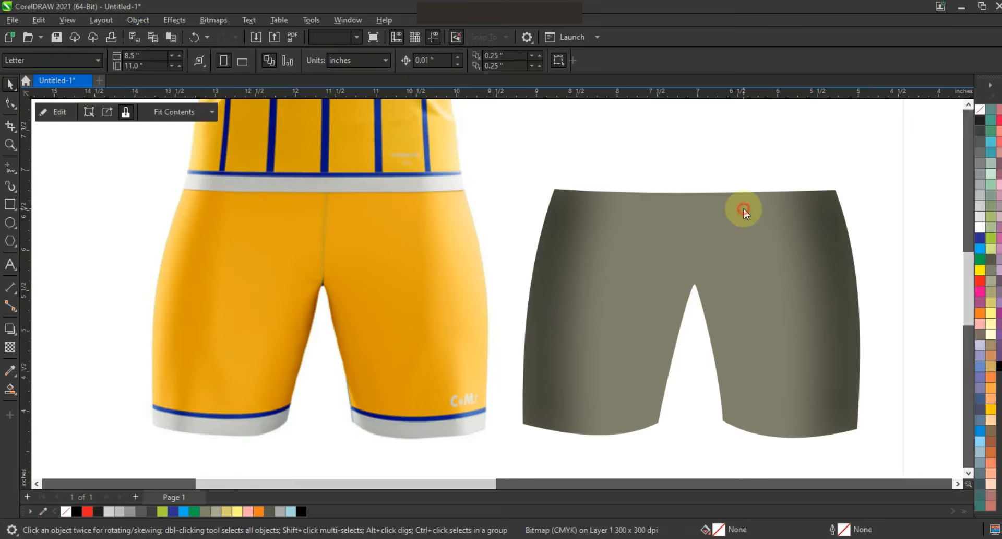
click(981, 281)
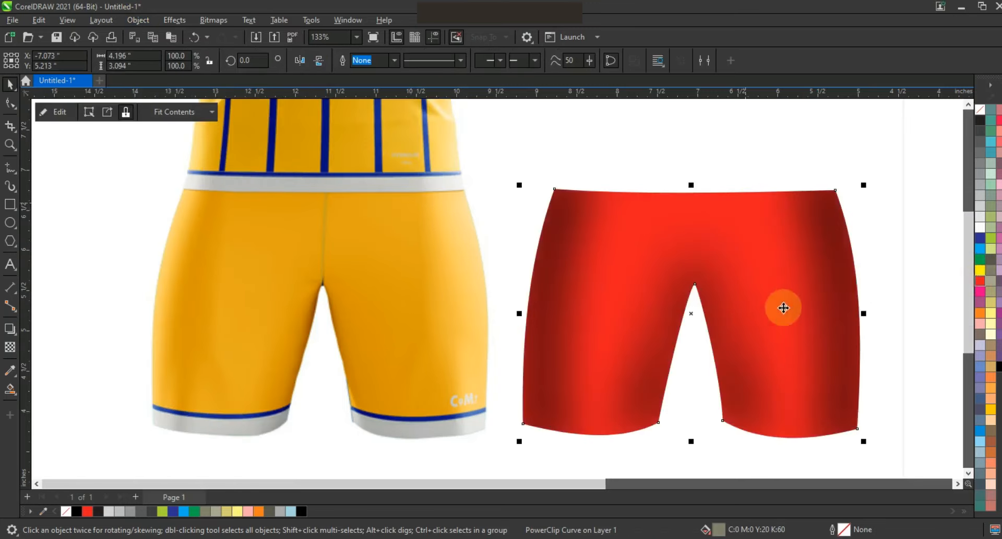
scroll(767, 320, down, 5)
click(825, 361)
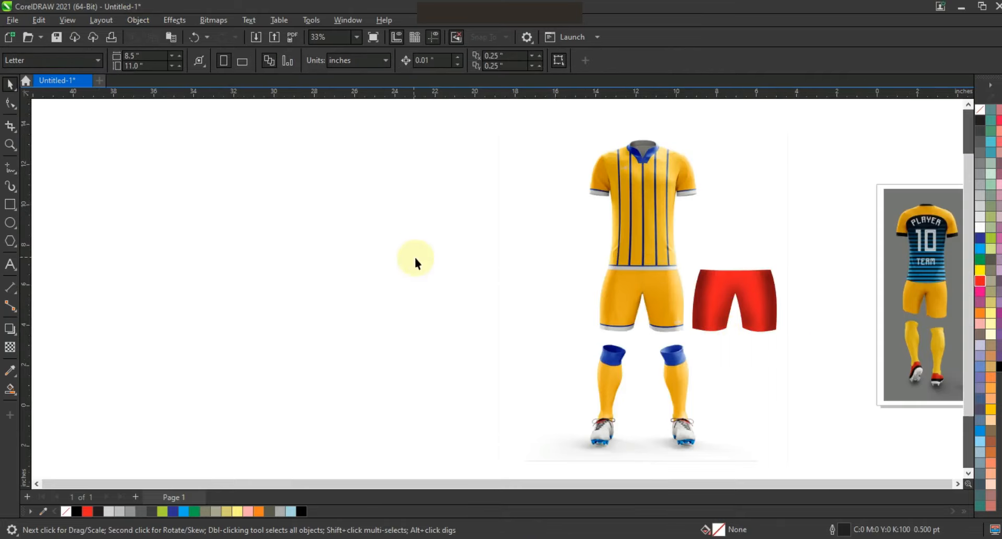
Step: Draw a line across the left hem of the yellow shorts and bend it along the blue stripe's upper edge
click(10, 144)
drag(542, 246, 810, 343)
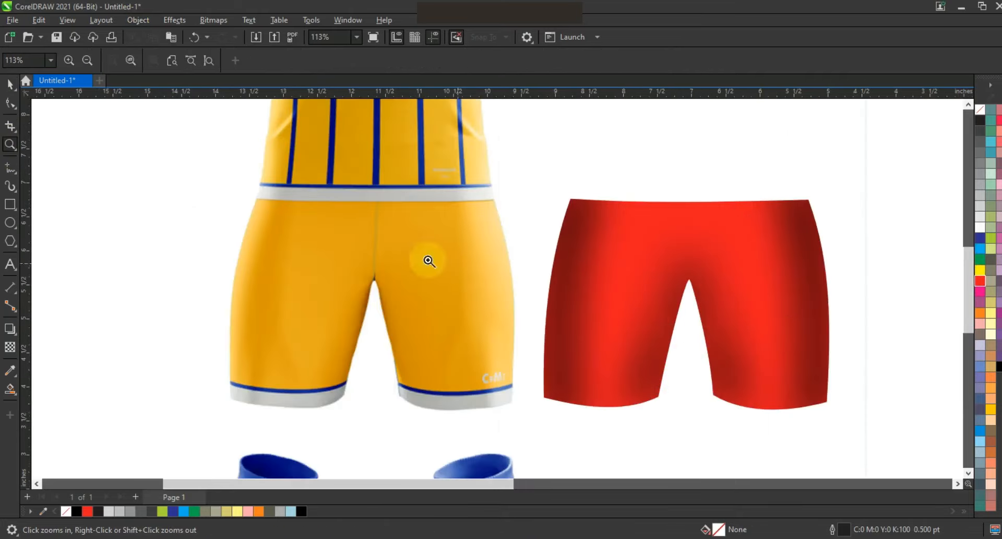
drag(179, 287, 833, 431)
click(10, 167)
click(101, 319)
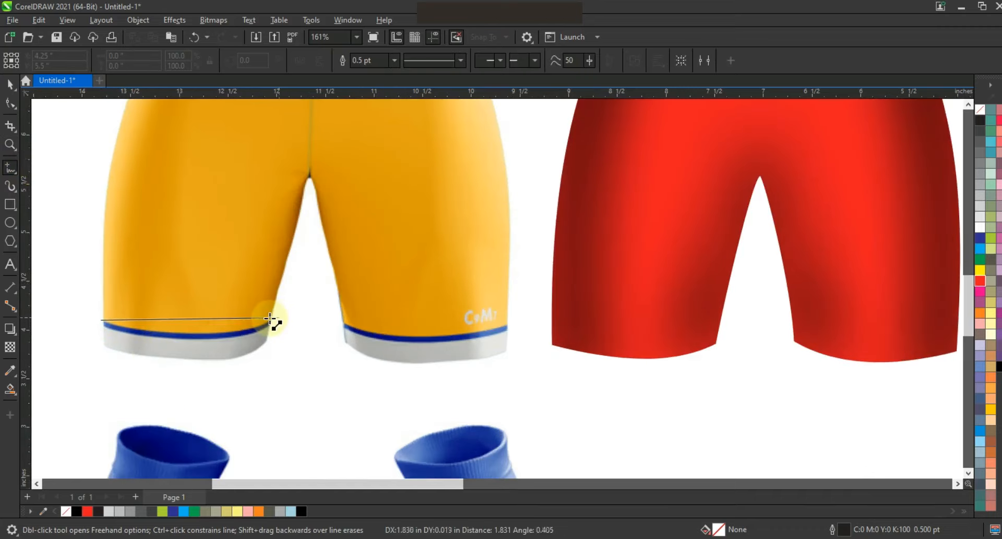
click(270, 319)
click(10, 103)
key(shift+F2)
drag(550, 286, 599, 358)
Step: Duplicate the hem curve down to the blue stripe's lower edge and combine both curves into one object
click(10, 84)
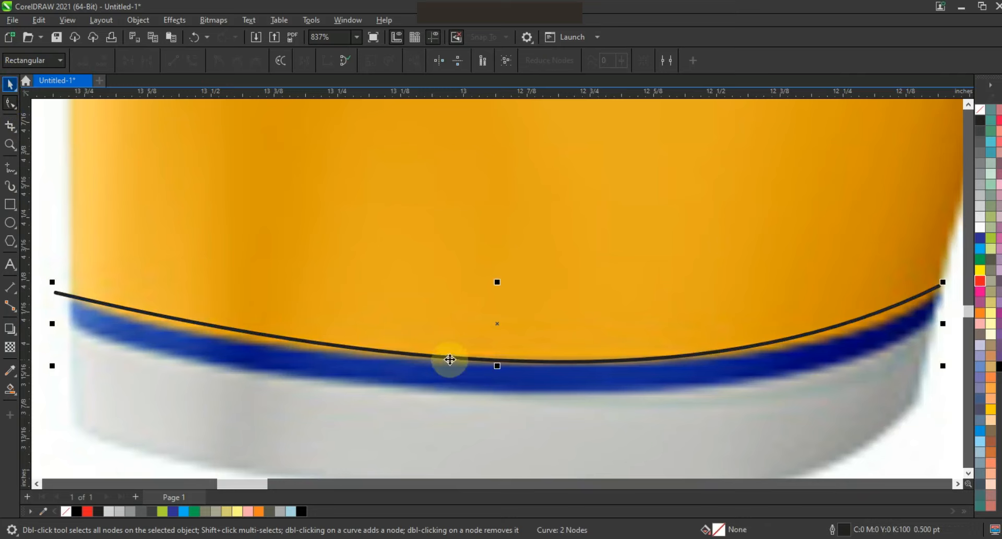
drag(450, 359, 448, 393)
right_click(448, 393)
shift+click(450, 360)
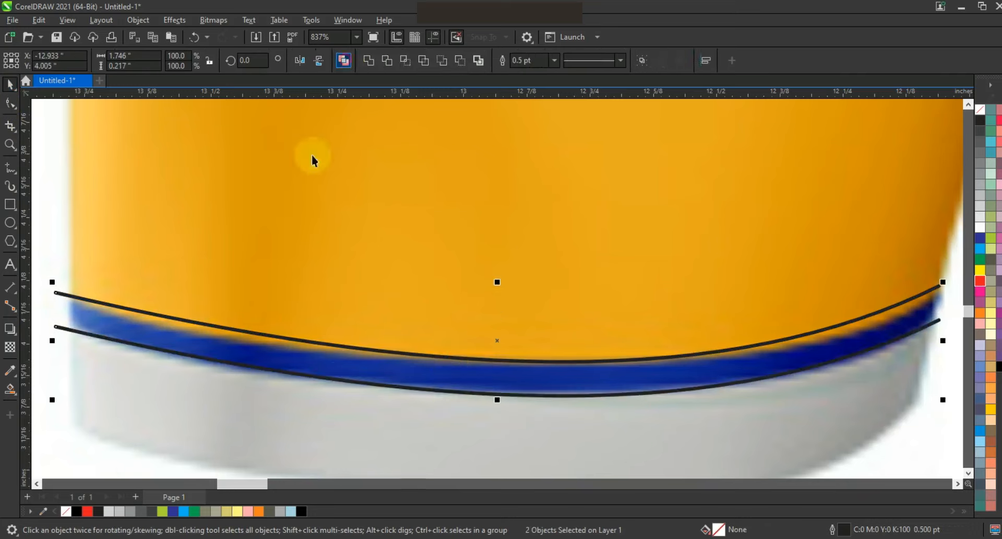
scroll(459, 324, down, 3)
click(492, 328)
scroll(492, 328, down, 3)
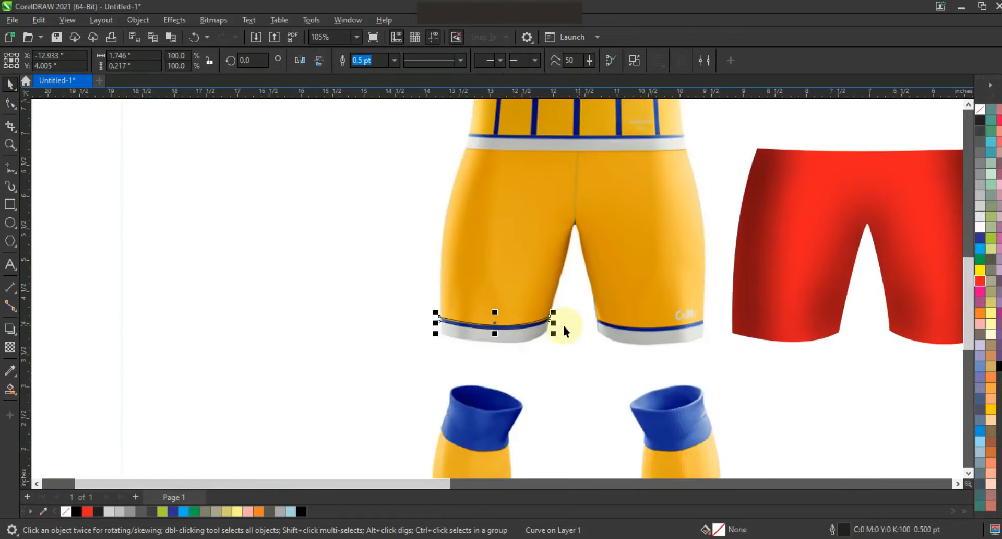
Step: Move the combined hem curves onto the red shorts' left leg and widen them to about 1.82 inches
drag(555, 324, 789, 325)
key(shift+F2)
scroll(445, 293, down, 1)
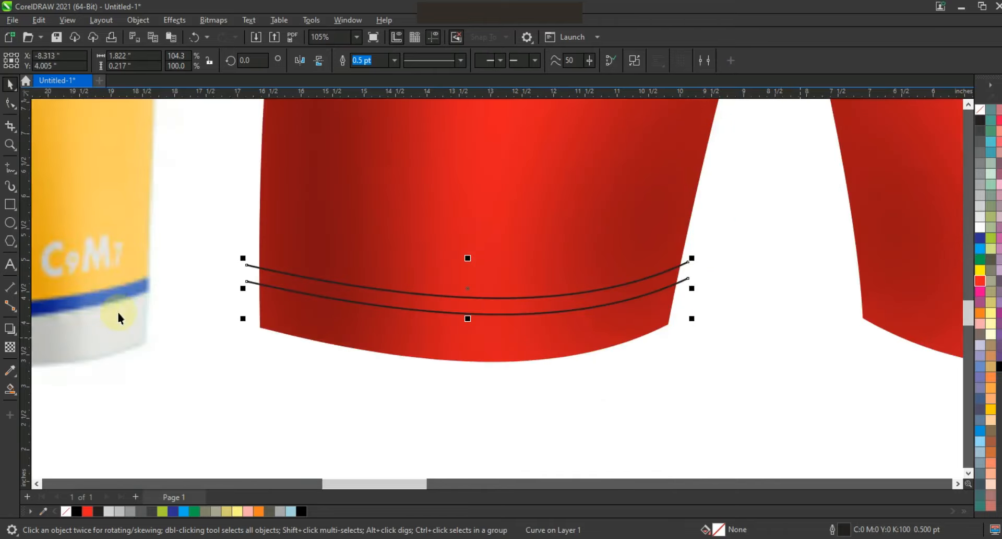
Step: Smart Fill the narrow stripe between the two hem curves and the wider band below it
click(10, 389)
click(337, 293)
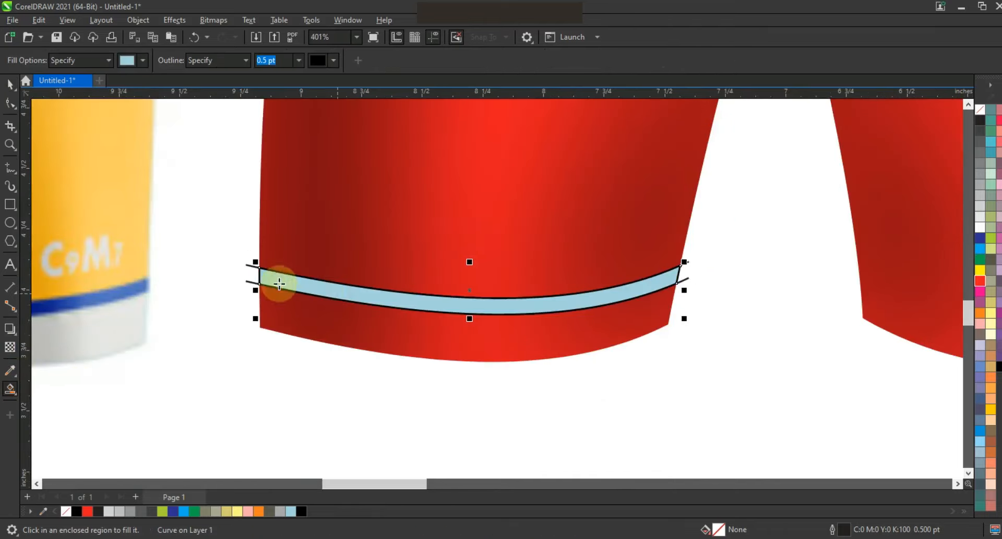
click(10, 84)
click(9, 391)
click(348, 321)
click(10, 83)
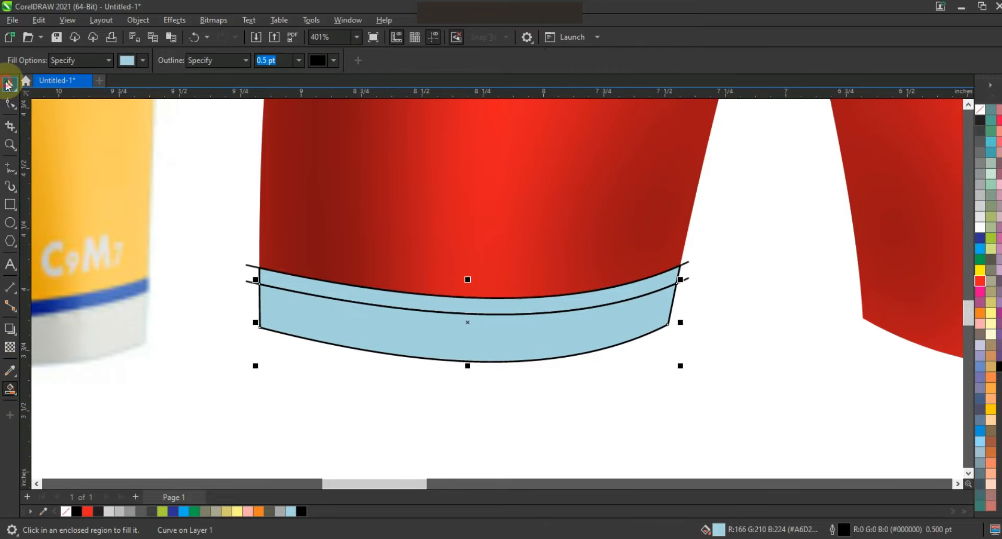
Step: Delete the hem guide curves and fill the narrow upper stripe with white
click(688, 278)
click(677, 282)
click(980, 228)
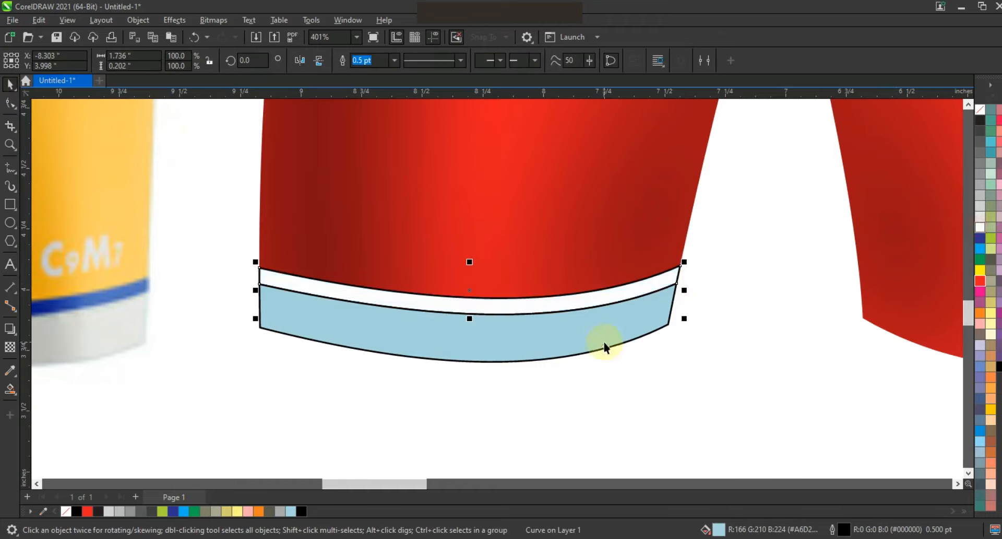
Step: Fill the lower hem band with C0 M0 Y0 K80 gray and remove the outlines of both hem pieces
click(604, 340)
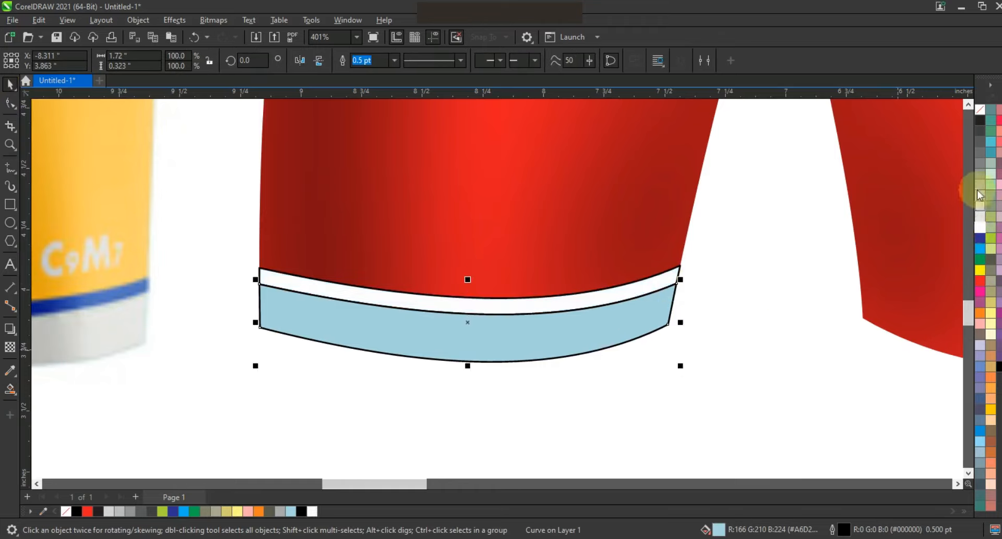
click(981, 141)
shift+click(633, 287)
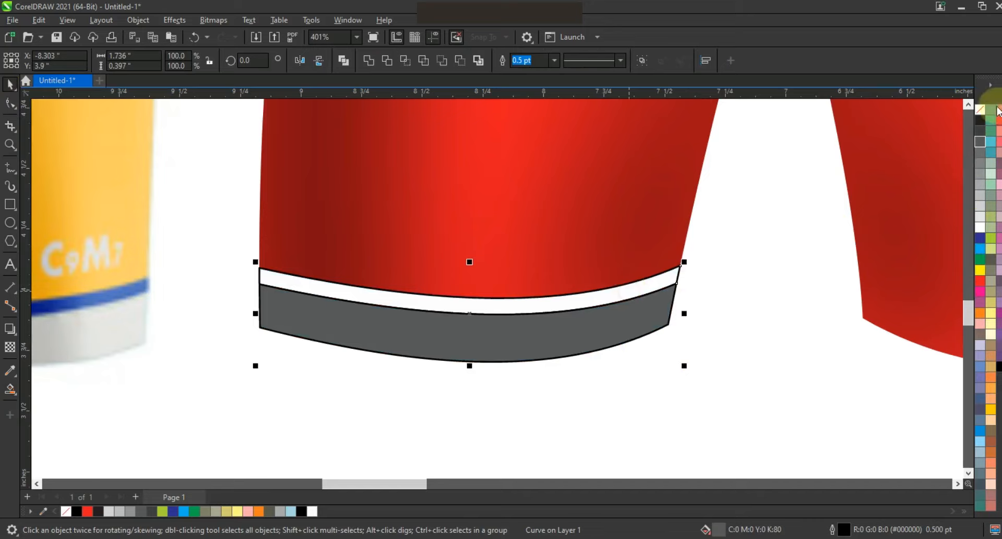
right_click(981, 112)
click(955, 119)
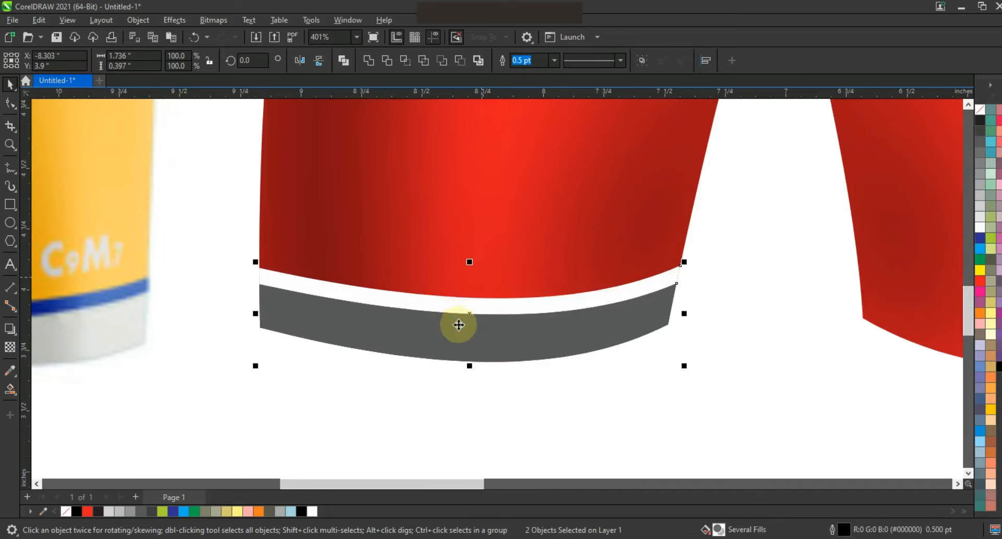
scroll(465, 326, down, 5)
click(313, 61)
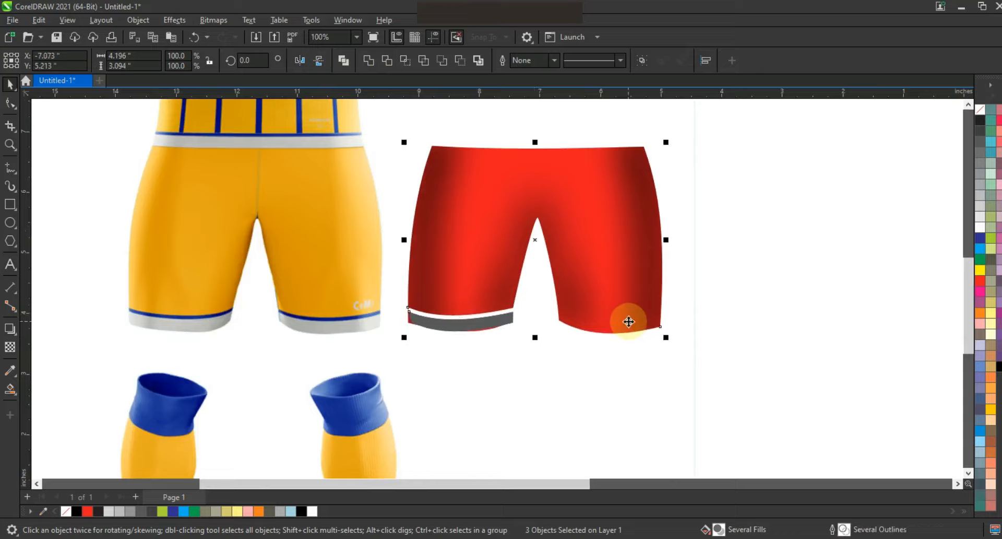
drag(629, 321, 631, 323)
key(ctrl+z)
key(ctrl+z)
Step: Place a horizontally mirrored copy of the white stripe and gray band on the shorts' right hem
drag(844, 282, 367, 343)
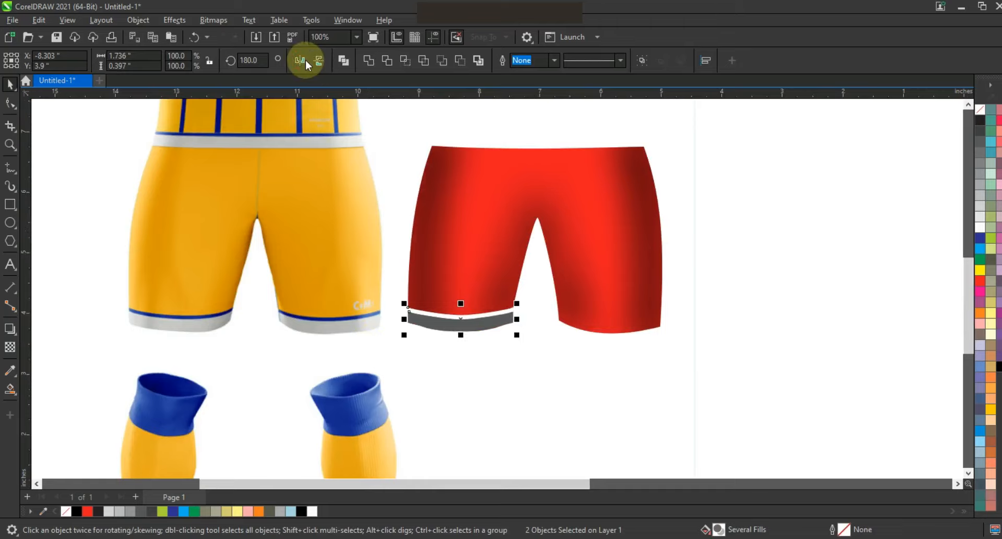
drag(464, 314, 613, 313)
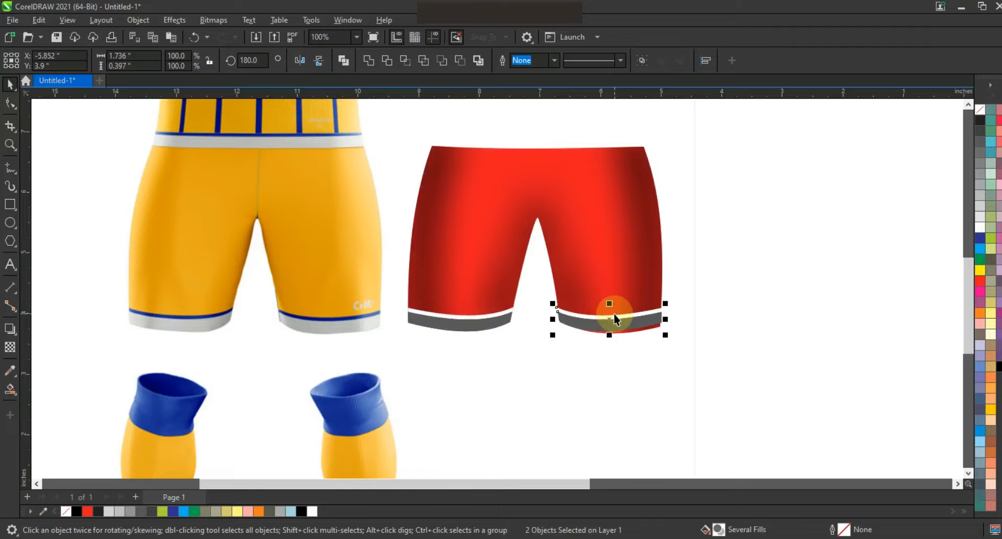
Step: PowerClip the stripes and bands of both hems inside the red shorts shape
drag(767, 287, 377, 353)
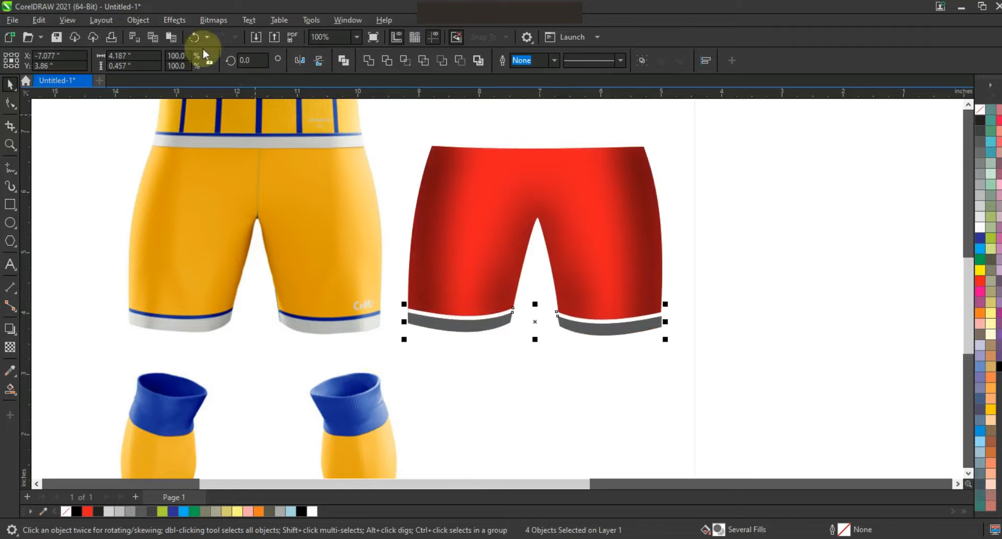
click(133, 24)
mouse_move(233, 70)
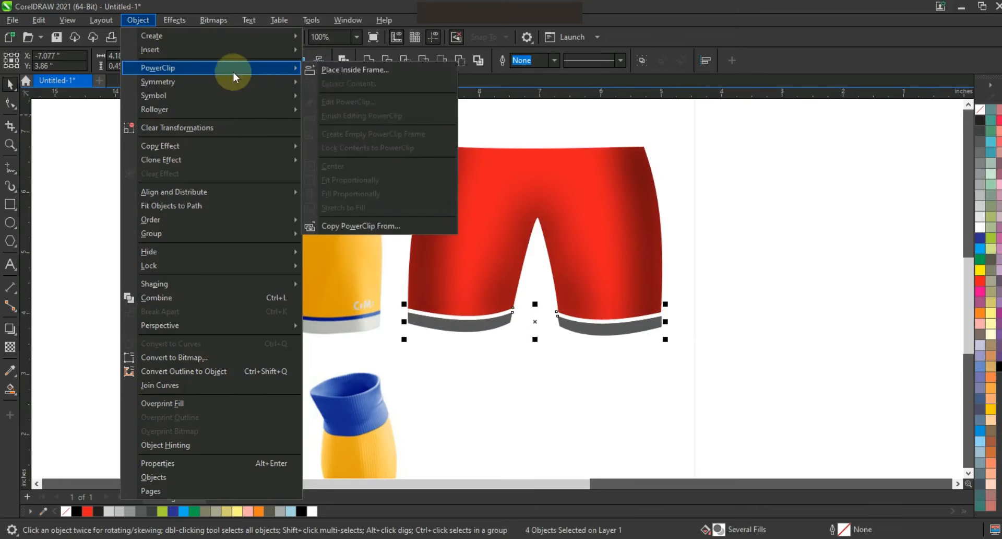
click(337, 71)
click(459, 177)
Step: Edit the shorts' PowerClip contents, send the hem stripes and bands behind the blurred shadows, and finish editing
right_click(459, 177)
click(710, 238)
drag(818, 278, 449, 338)
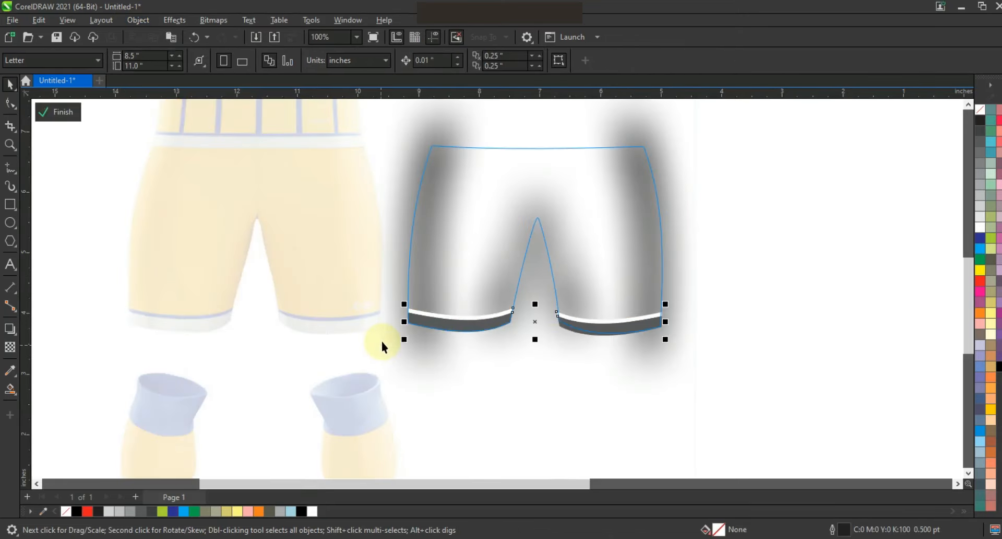
right_click(632, 225)
click(663, 180)
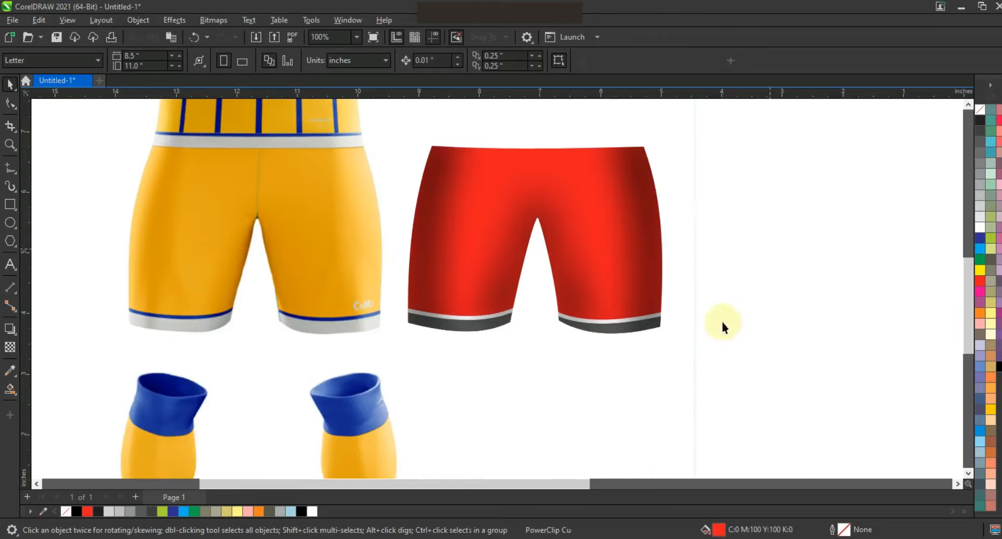
Step: Trace the left half of the yellow jersey with straight segments, from its vertical centerline around the collar, shoulder, sleeve and hem
scroll(679, 339, down, 3)
scroll(660, 291, down, 3)
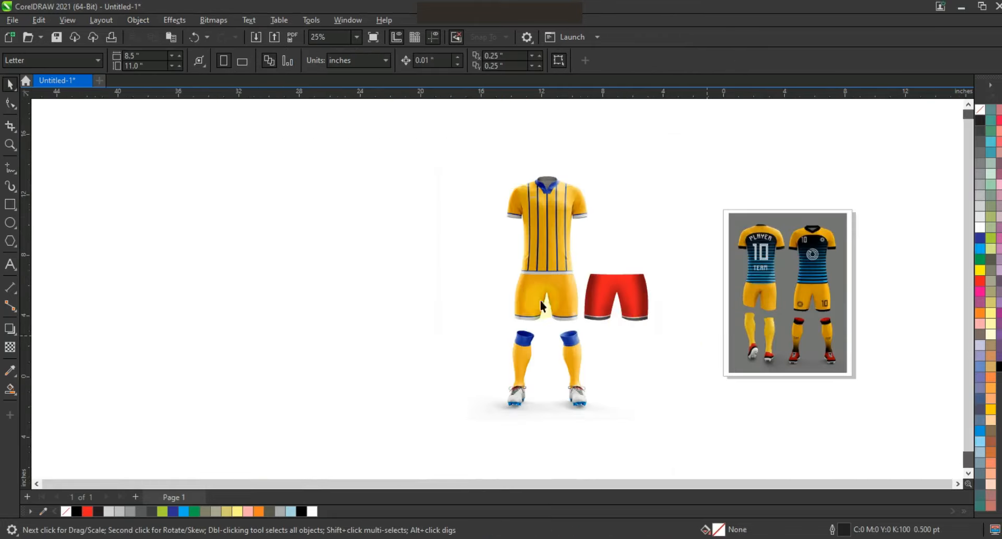
click(10, 146)
drag(423, 150, 723, 392)
drag(466, 220, 660, 349)
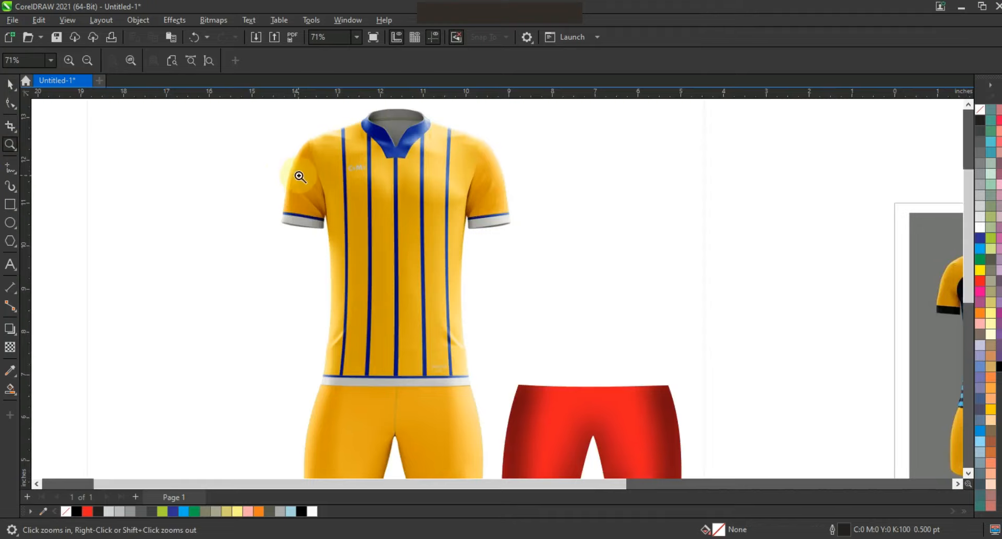
drag(254, 101, 630, 415)
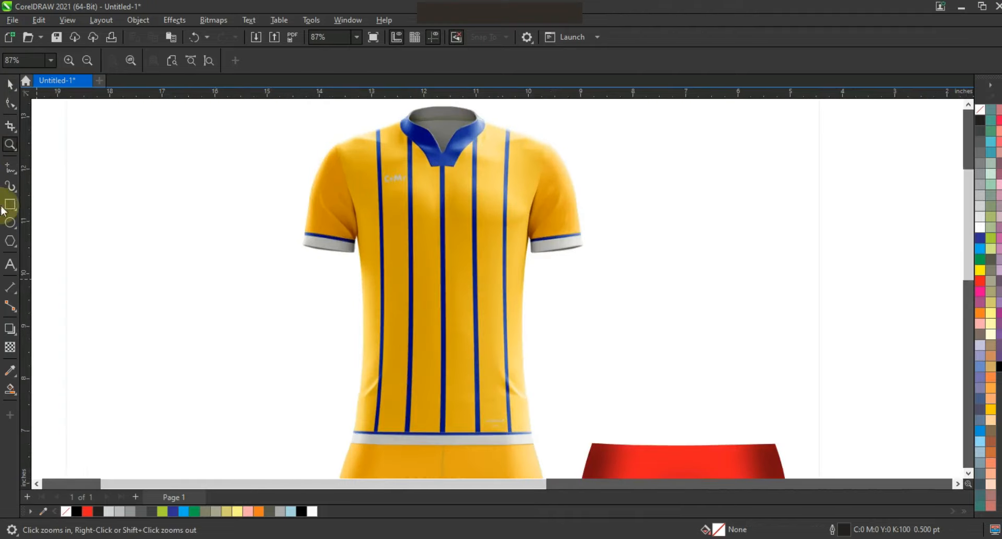
click(10, 167)
click(445, 443)
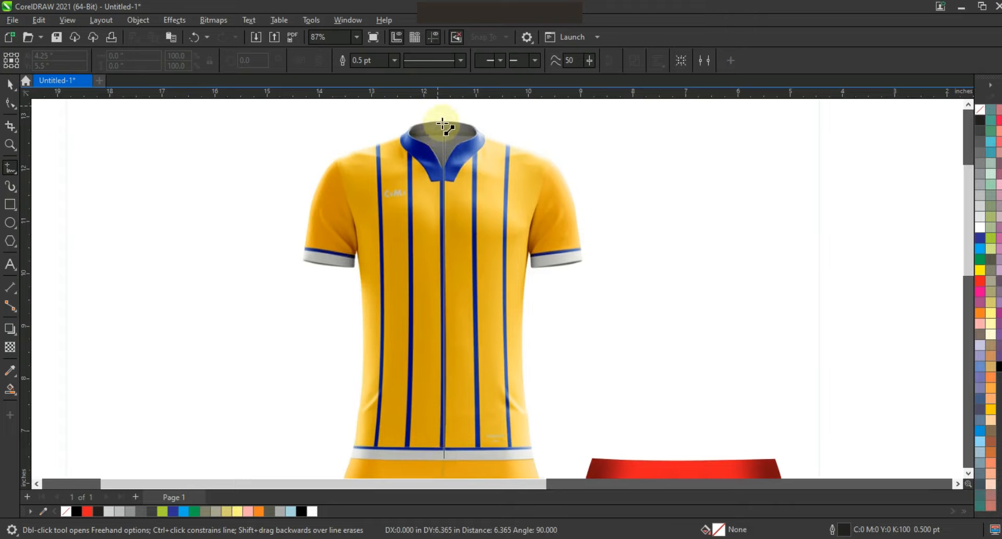
double_click(443, 124)
click(402, 137)
click(314, 193)
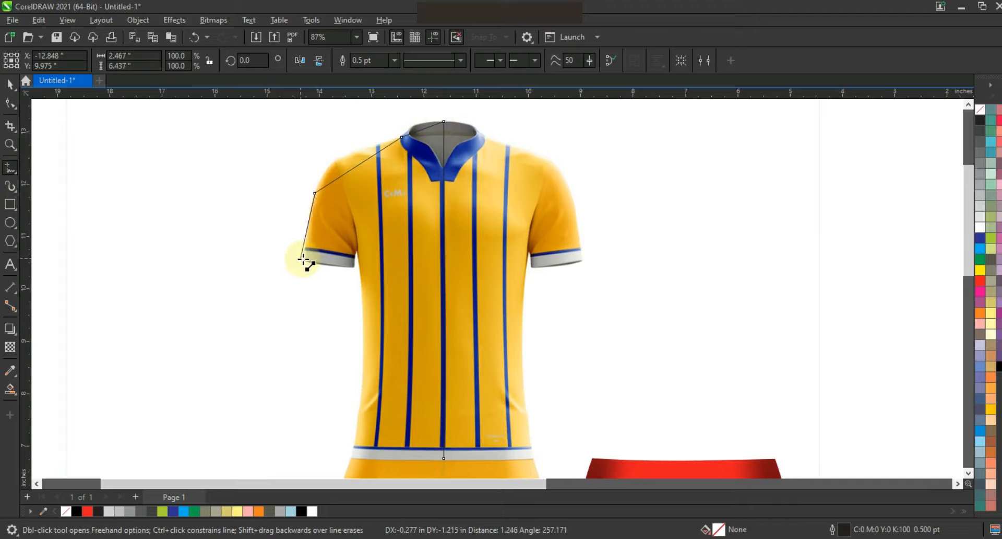
click(304, 258)
click(356, 253)
click(348, 455)
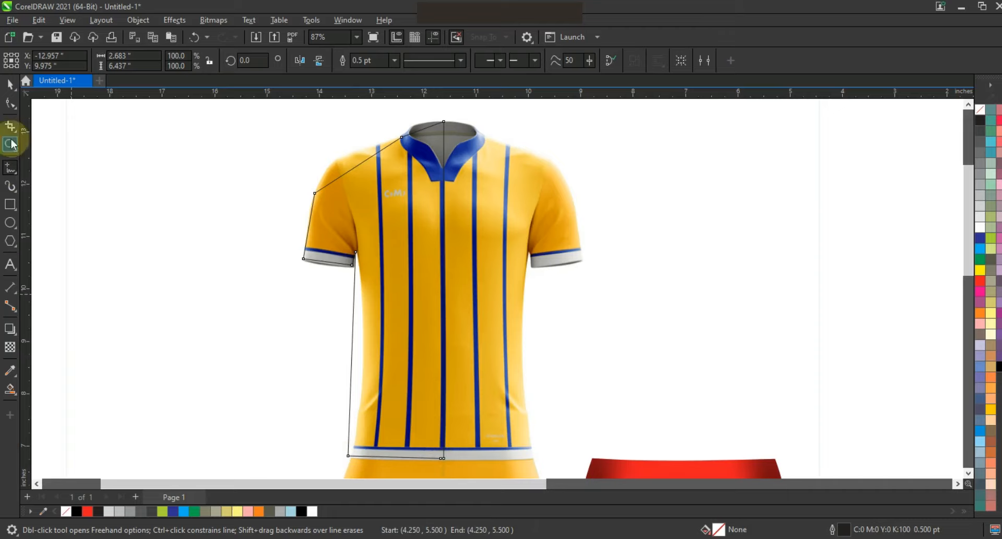
double_click(442, 457)
Step: Join the open end nodes of the half-jersey outline and convert all its segments to curves
key(F10)
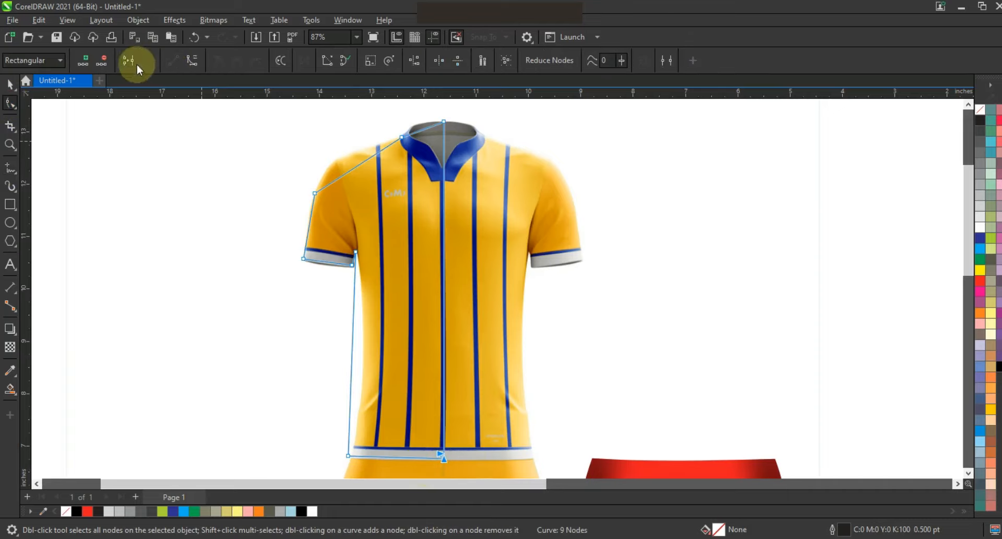
click(129, 61)
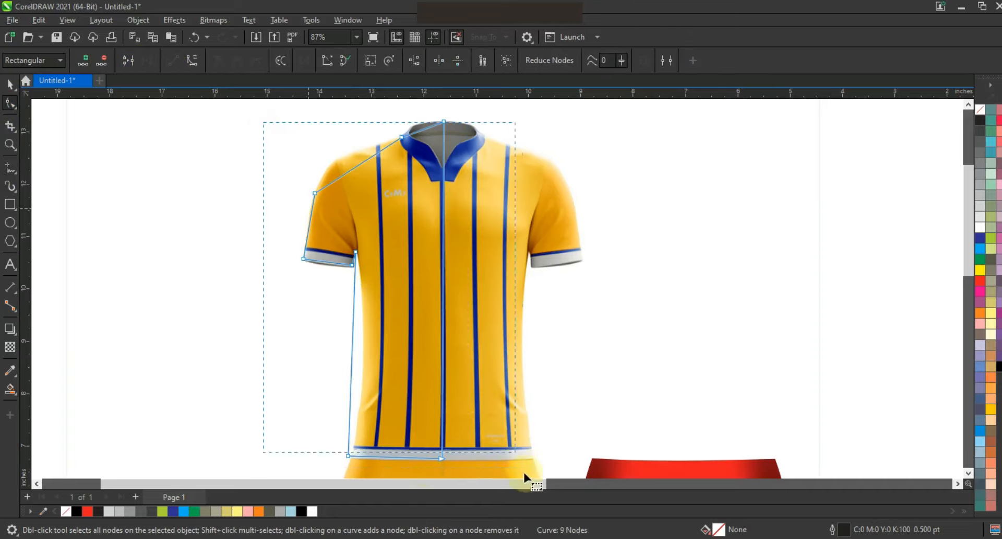
scroll(523, 470, down, 1)
click(279, 145)
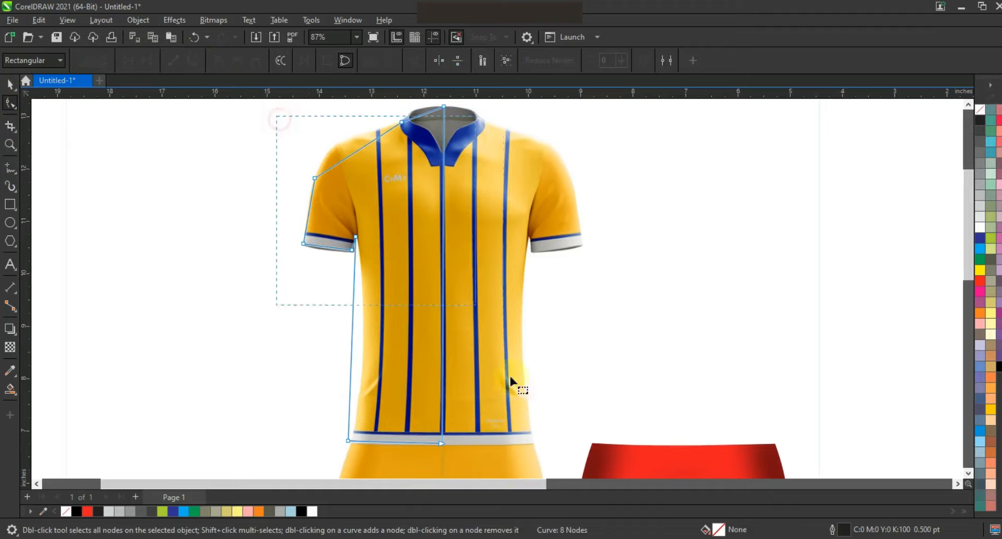
drag(508, 452, 224, 85)
click(191, 61)
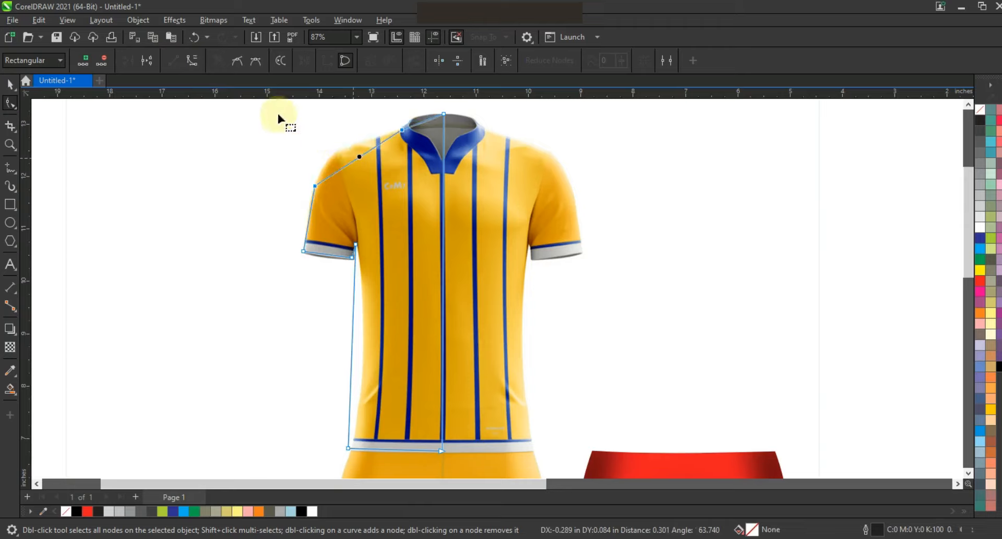
drag(276, 112, 509, 313)
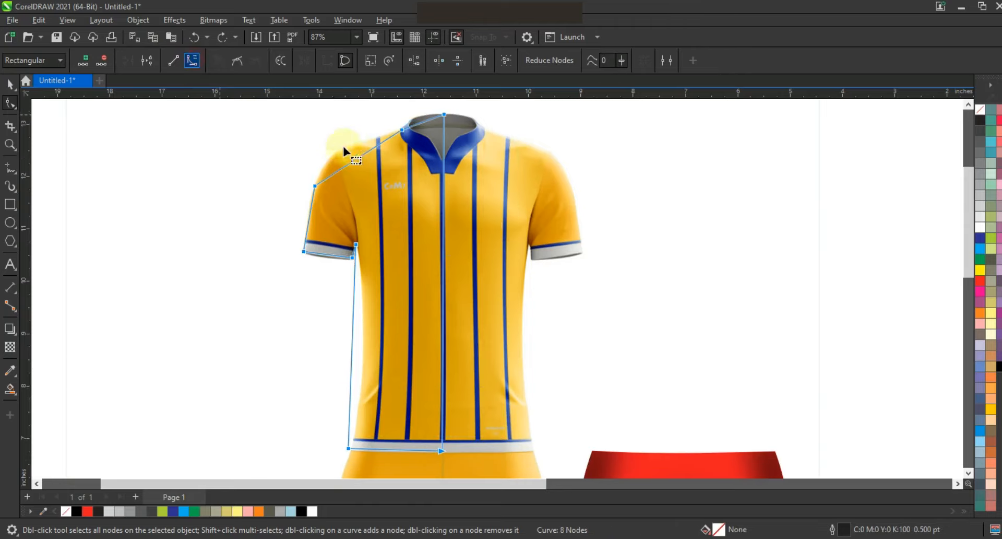
Step: Bend the shoulder, sleeve hem, side and collar segments of the outline to match the reference jersey
drag(358, 158, 342, 153)
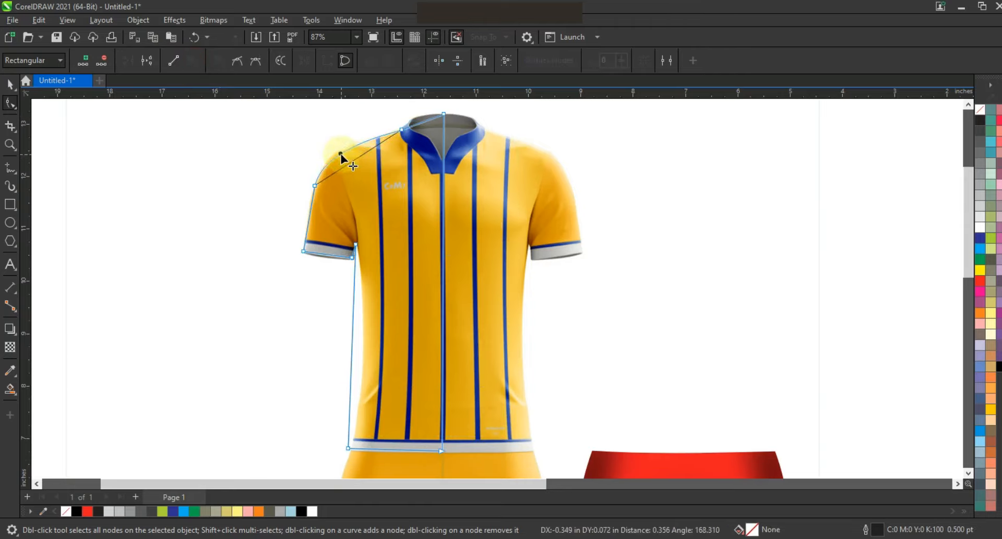
click(353, 138)
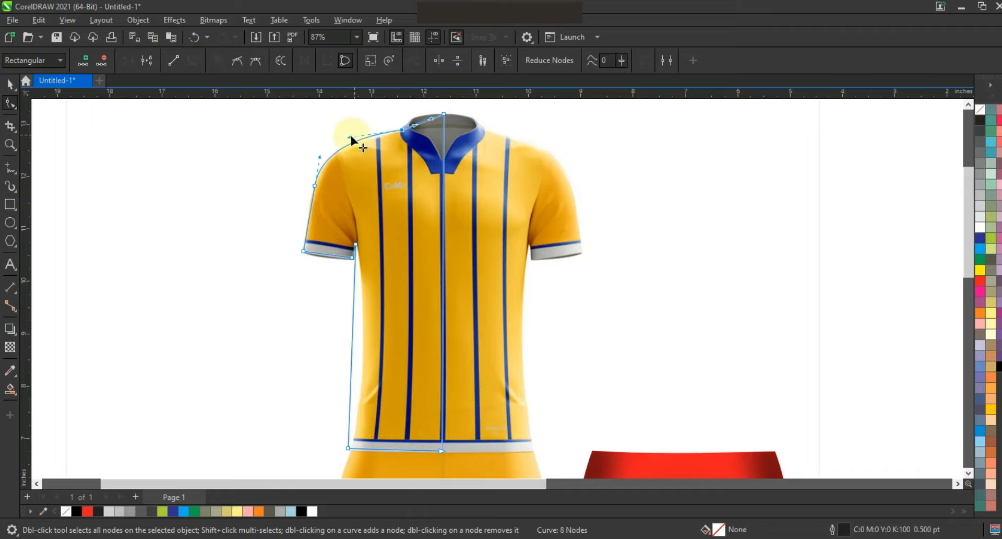
click(328, 257)
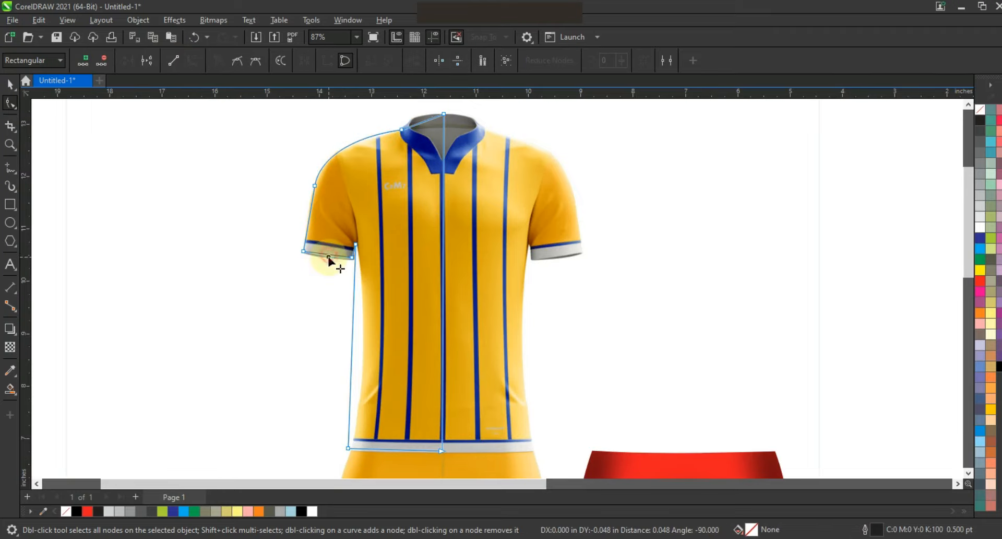
drag(352, 329, 365, 336)
drag(427, 122, 417, 118)
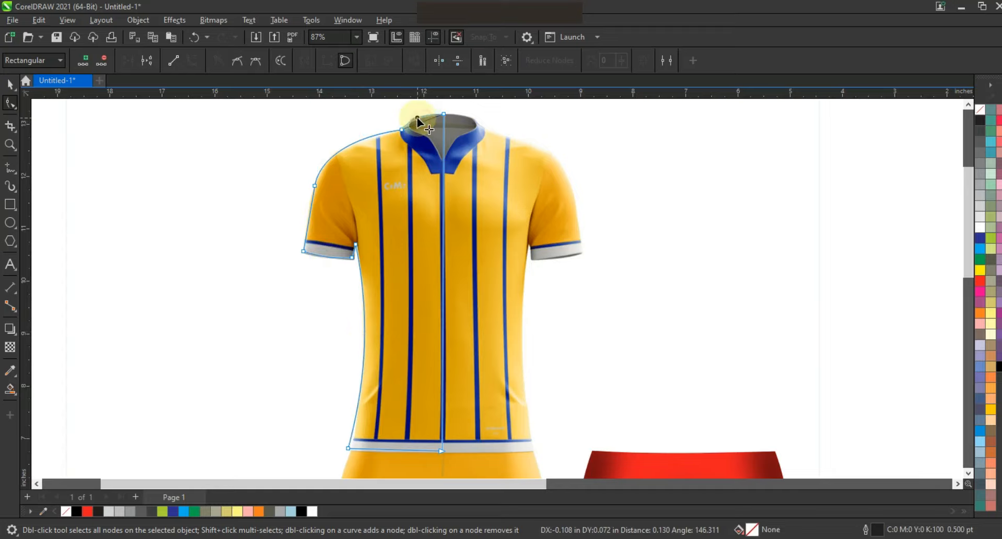
Step: Fill the half jersey with C0 M0 Y0 K10 gray and place a horizontally mirrored copy as the right half
click(10, 83)
click(979, 215)
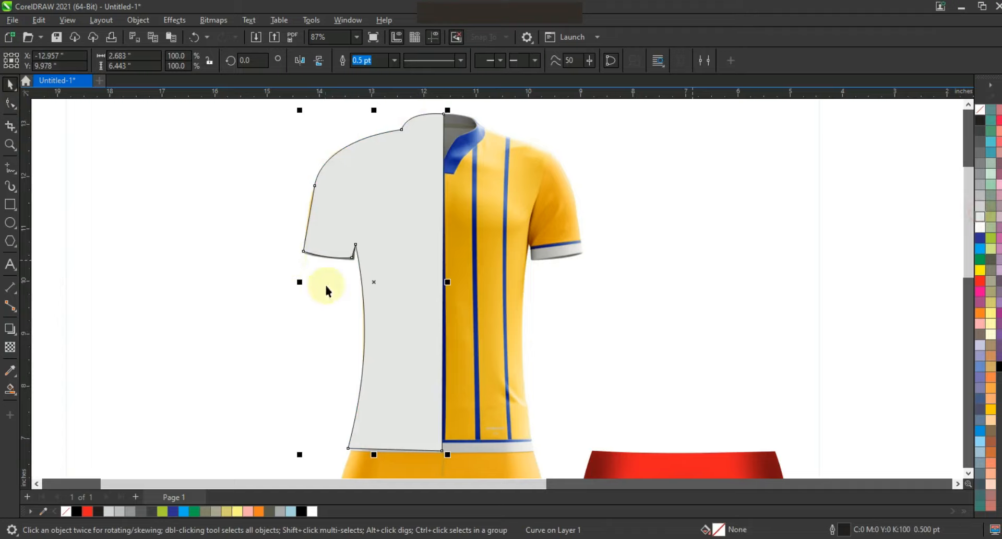
drag(353, 291, 453, 293)
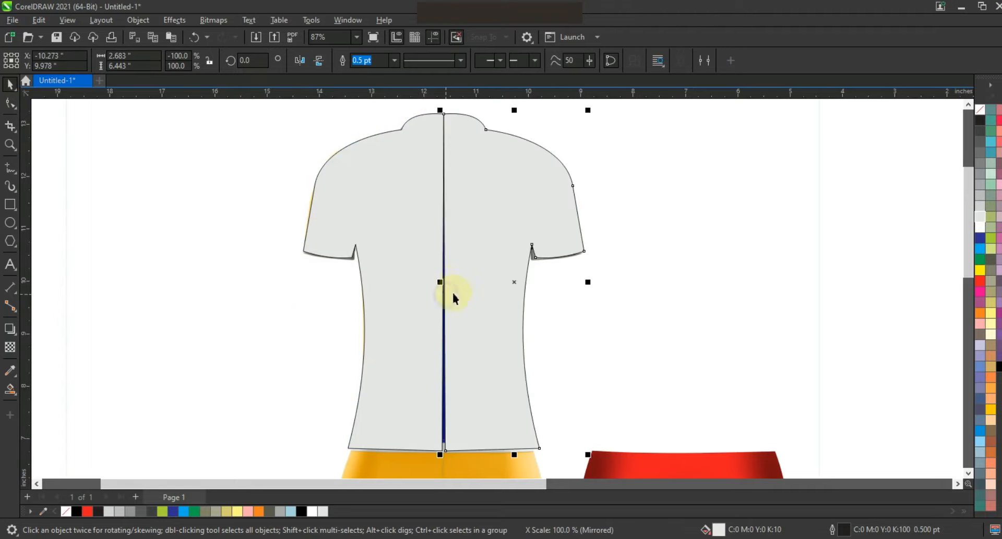
Step: Nudge the mirrored half left until it overlaps the original half, and weld both halves into one jersey shape
key(Left)
key(Left)
key(Left)
key(Left)
key(Left)
key(Left)
key(Left)
key(Left)
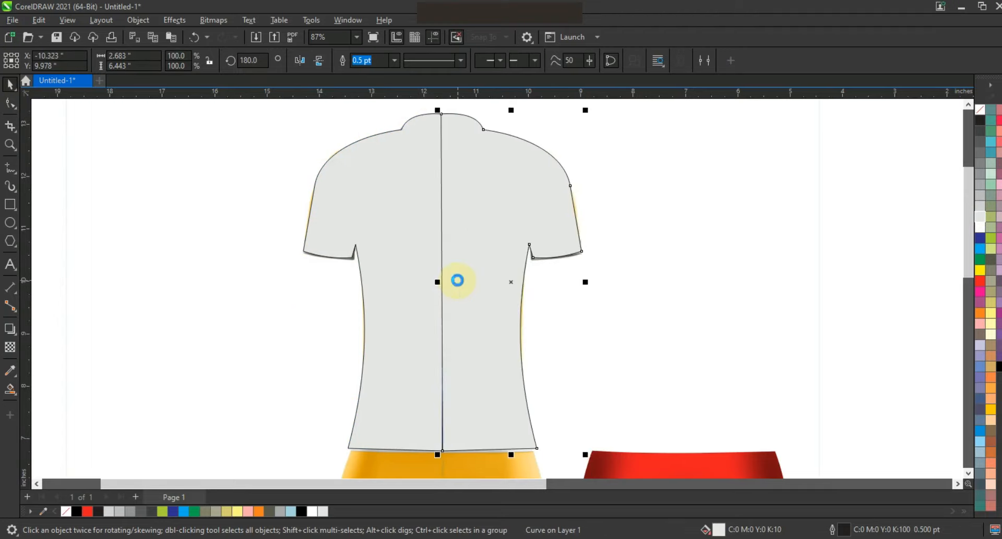
key(Left)
key(Left)
shift+click(398, 245)
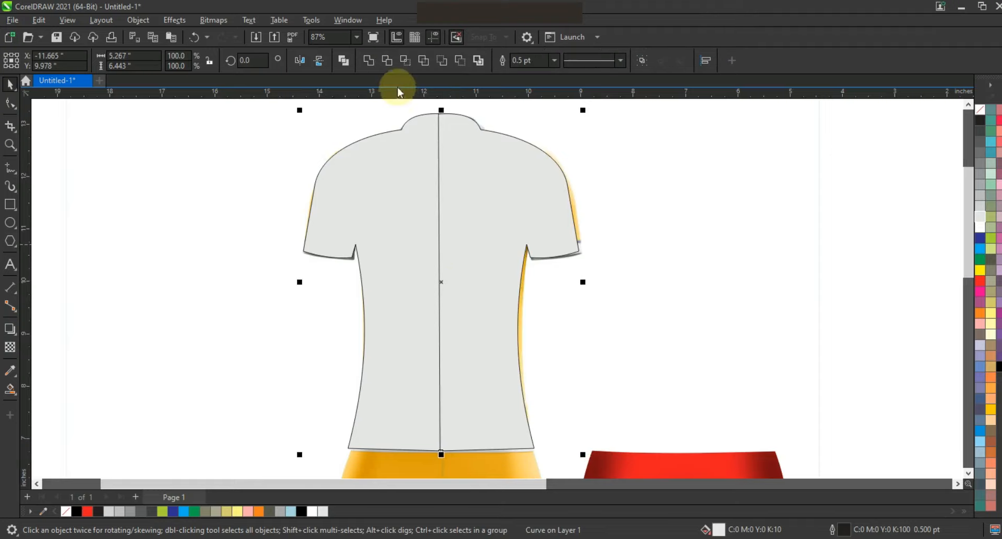
click(371, 60)
Step: Widen the jersey shape to about 5.33 in and center it above the red shorts
drag(582, 282, 585, 283)
scroll(620, 372, down, 2)
key(c)
click(715, 386)
click(634, 355)
Step: Bow the jersey's bottom edge slightly downward over the shorts' waist
click(10, 103)
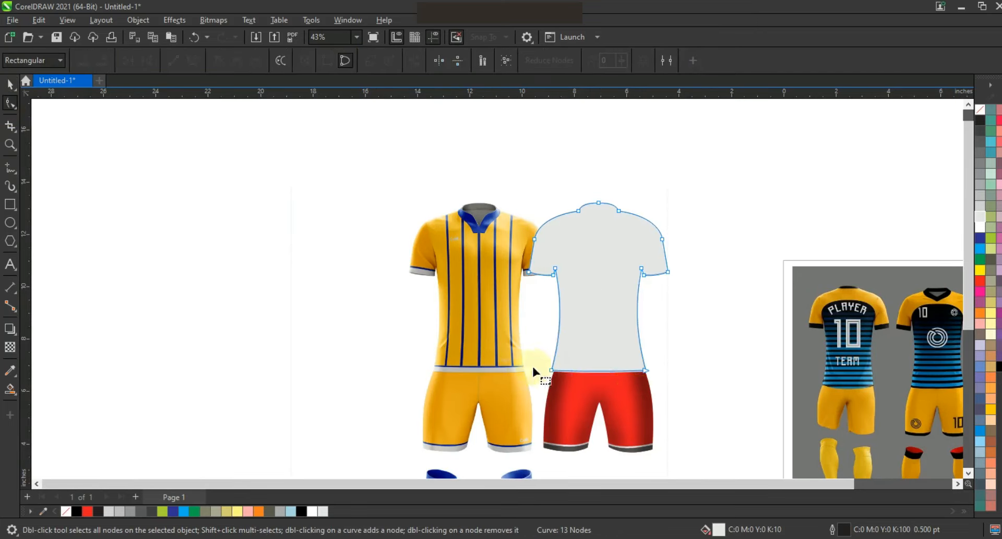
drag(596, 371, 596, 375)
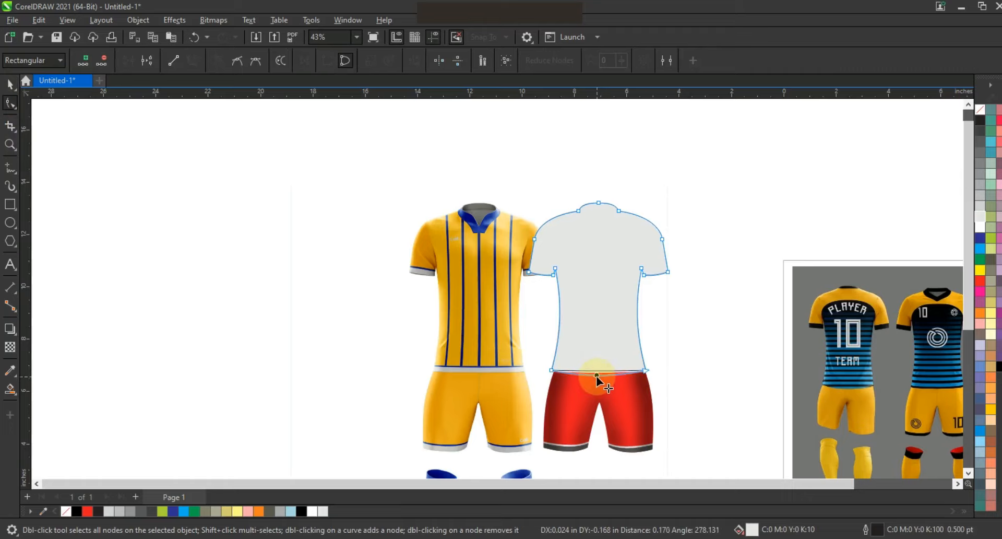
click(10, 83)
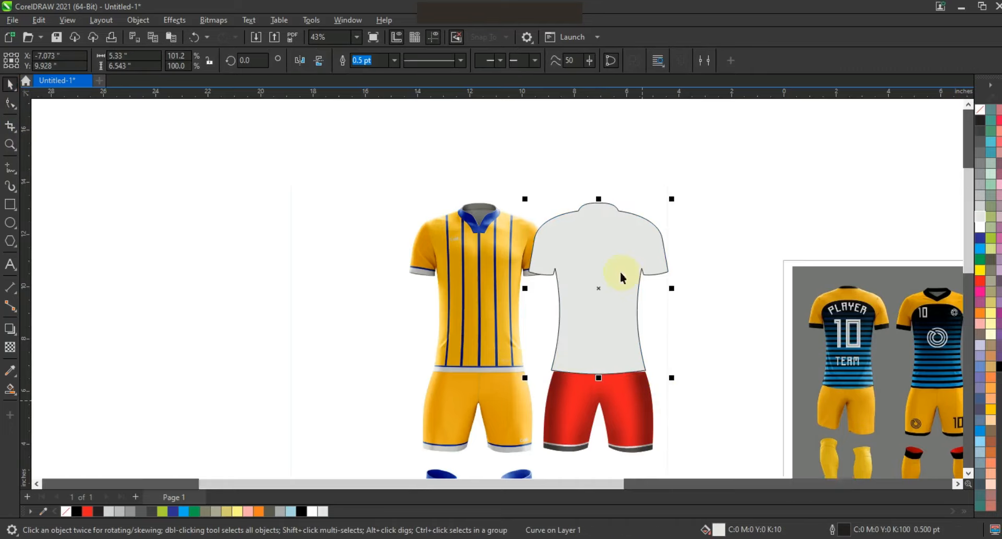
Step: Lower the jersey slightly onto the shorts and narrow it a little to fit the waist
scroll(621, 308, up, 2)
drag(519, 347, 520, 347)
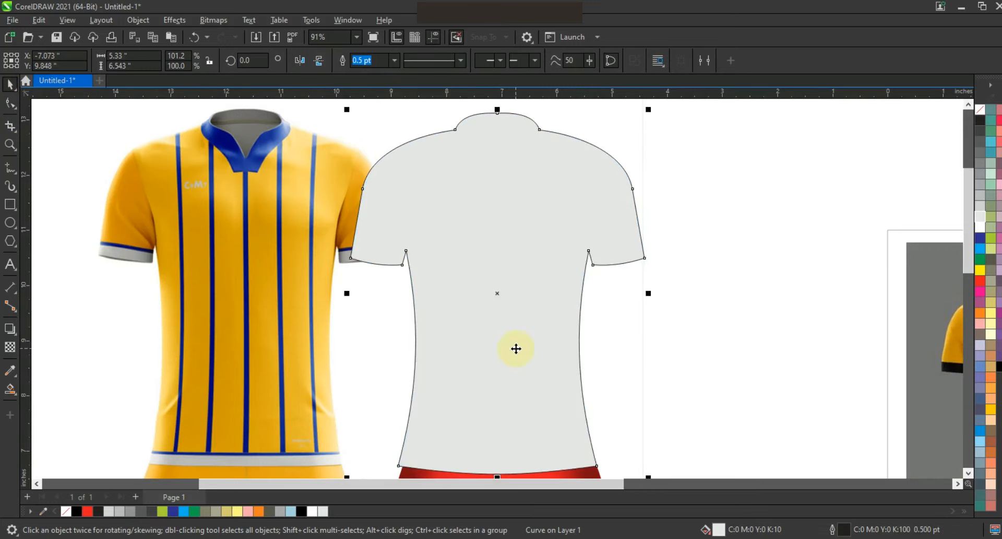
drag(348, 295, 352, 293)
click(674, 177)
scroll(674, 177, down, 2)
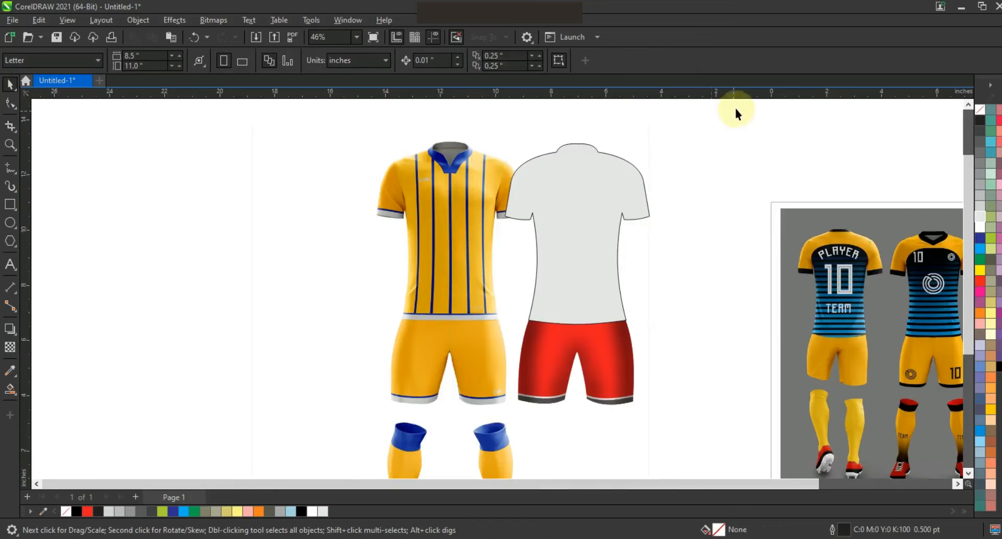
Step: Move the gray jersey and red shorts together to the empty area left of the yellow reference kit
drag(737, 110, 488, 423)
drag(568, 271, 197, 271)
click(81, 187)
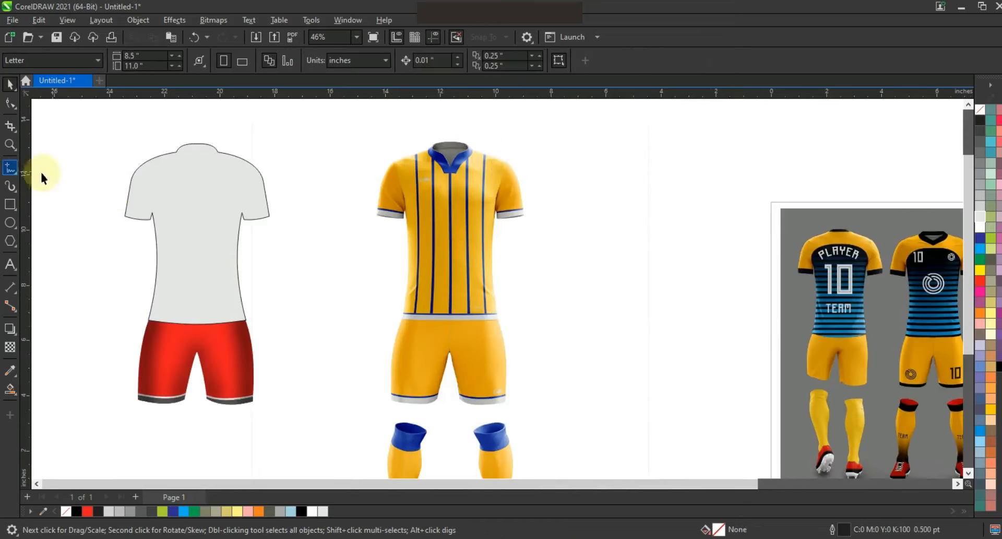
Step: Draw an open shadow line along the jersey's right edge from the collar to the sleeve hem, underarm and below the bottom hem
click(10, 144)
drag(78, 124, 593, 391)
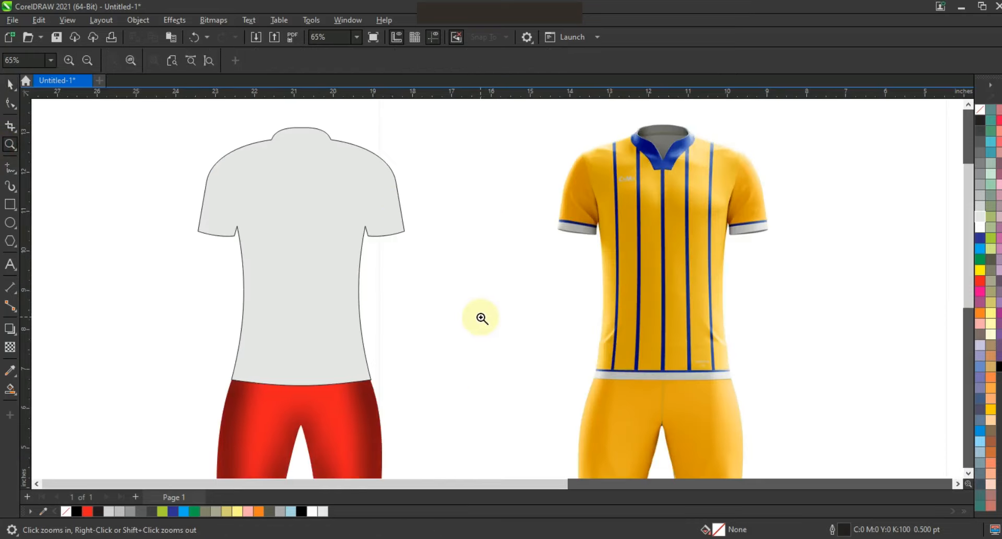
click(10, 170)
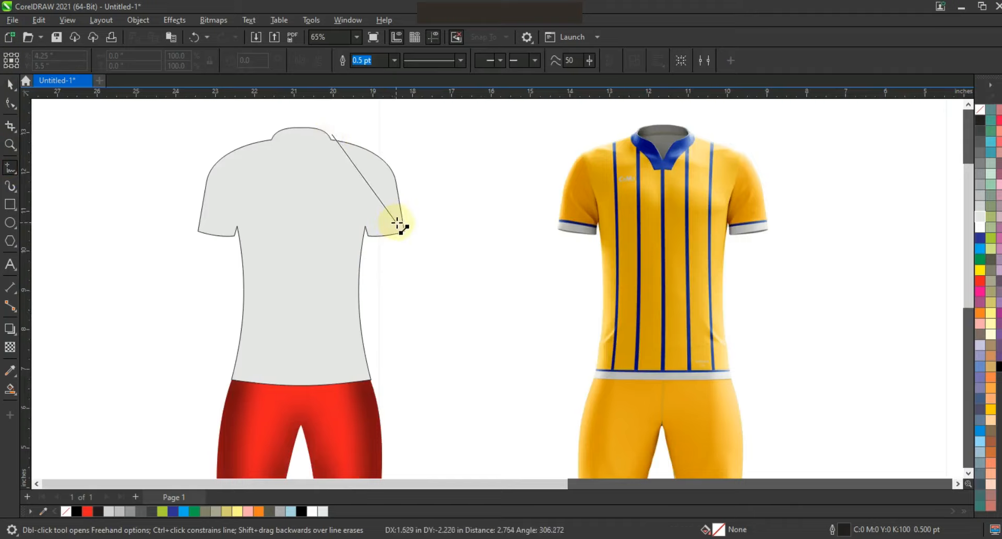
double_click(398, 226)
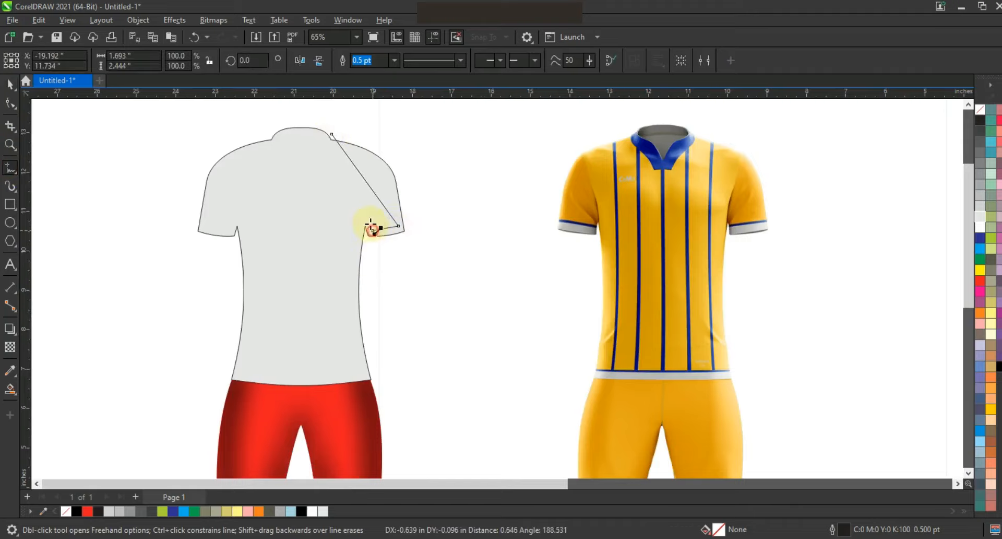
click(360, 392)
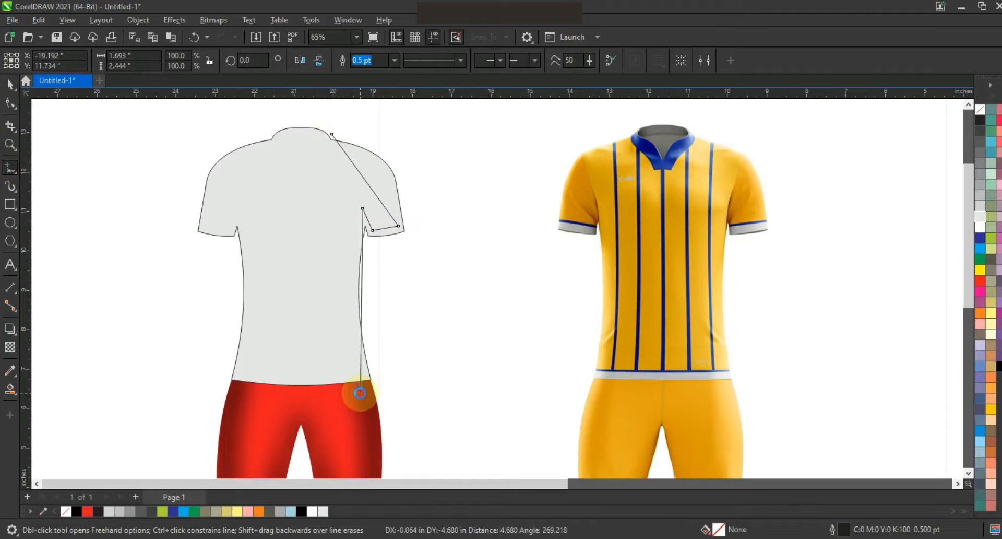
Step: Curve the shoulder and side segments of the shadow line so they run just inside the jersey's right edge
click(10, 103)
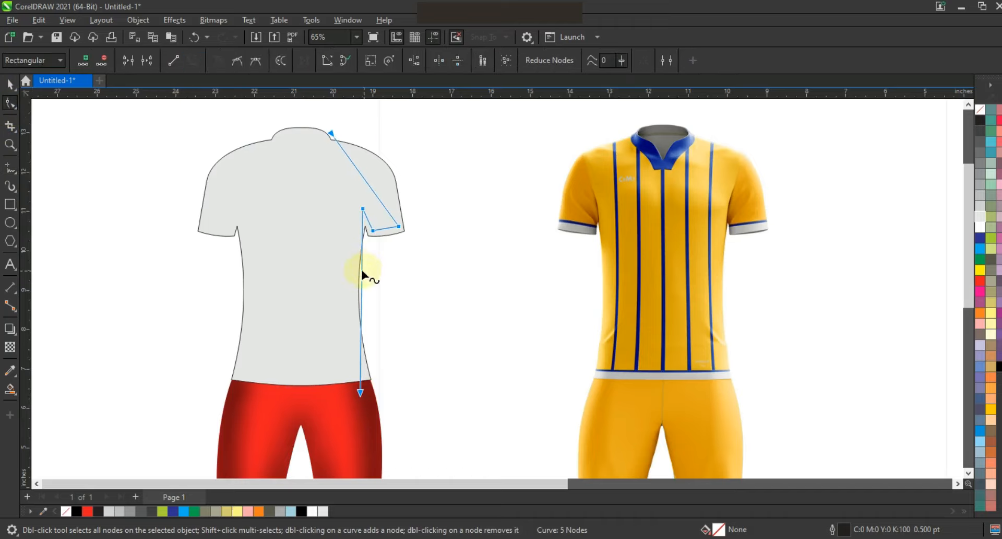
drag(362, 271, 357, 269)
drag(374, 193, 384, 172)
drag(368, 229, 368, 218)
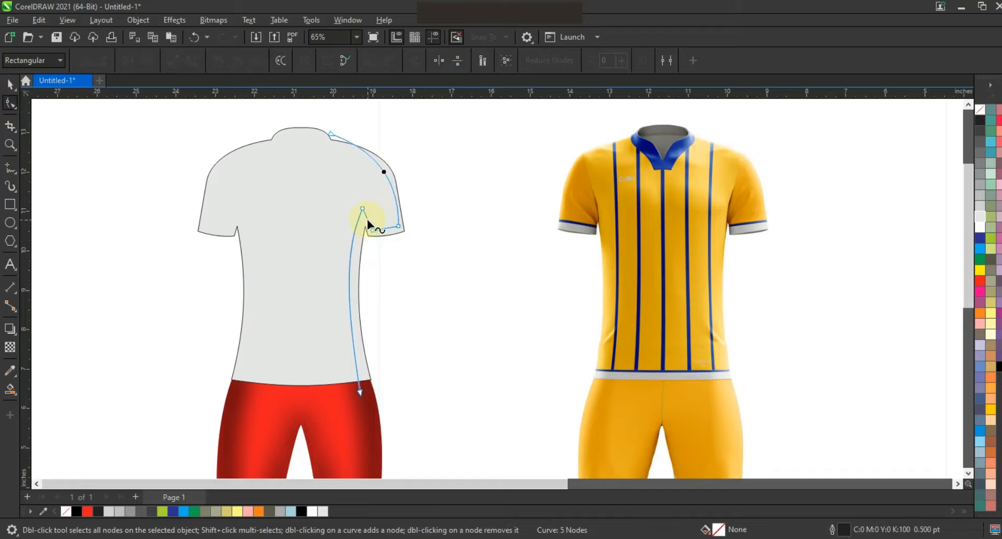
Step: Create a shape from the area between the shadow line and the jersey's right edge with Smart Fill and color it black
click(9, 84)
click(10, 388)
click(358, 353)
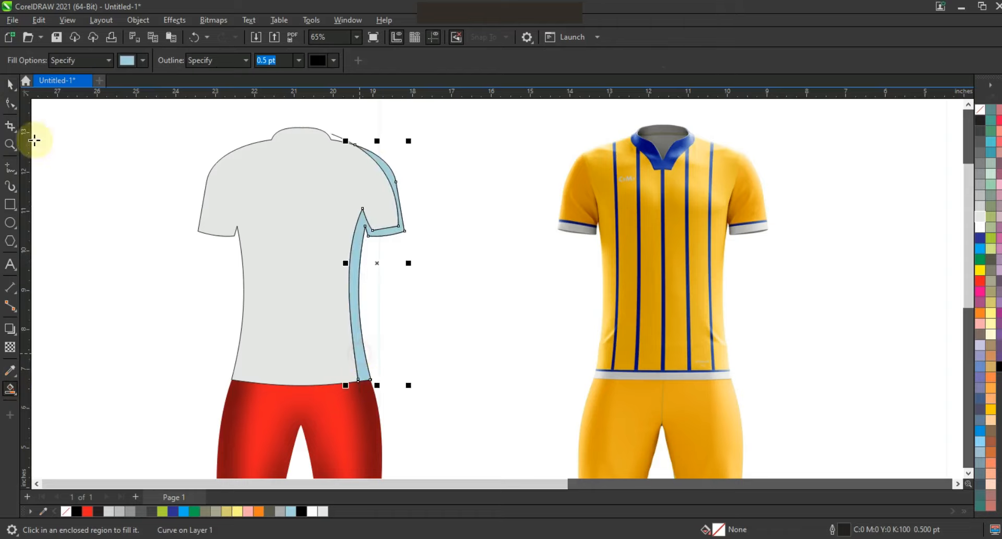
click(10, 84)
click(301, 511)
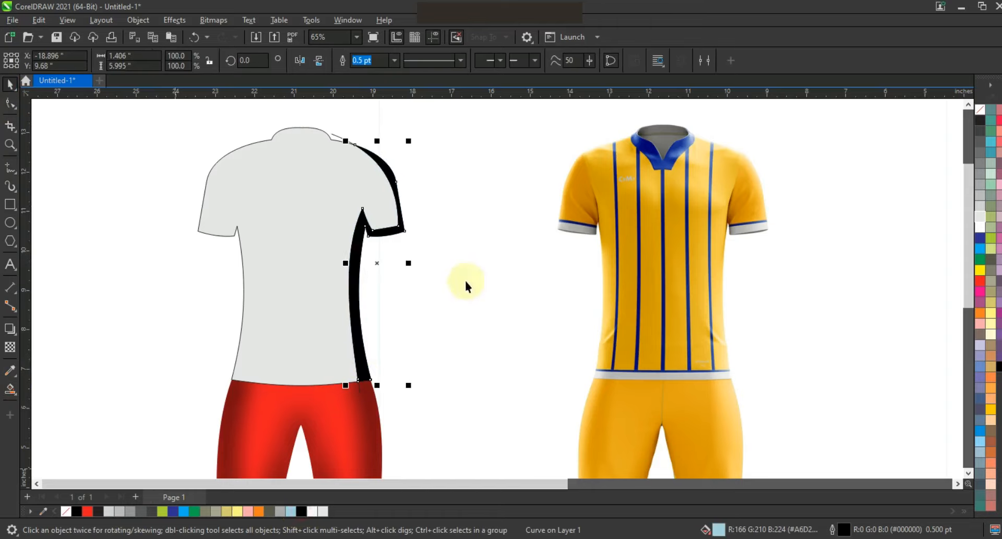
Step: Convert the black shadow shape on the jersey's right side to a bitmap
click(214, 19)
click(217, 35)
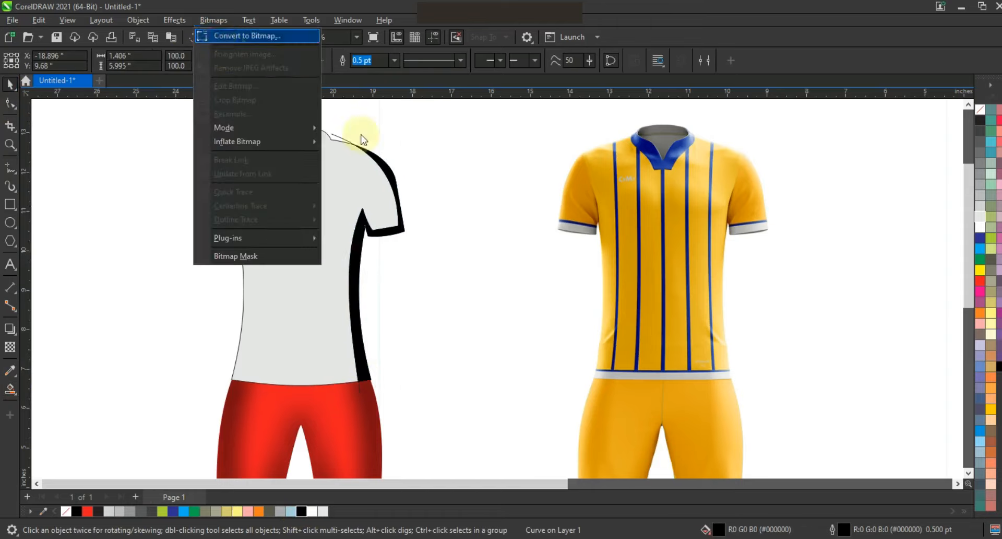
click(525, 344)
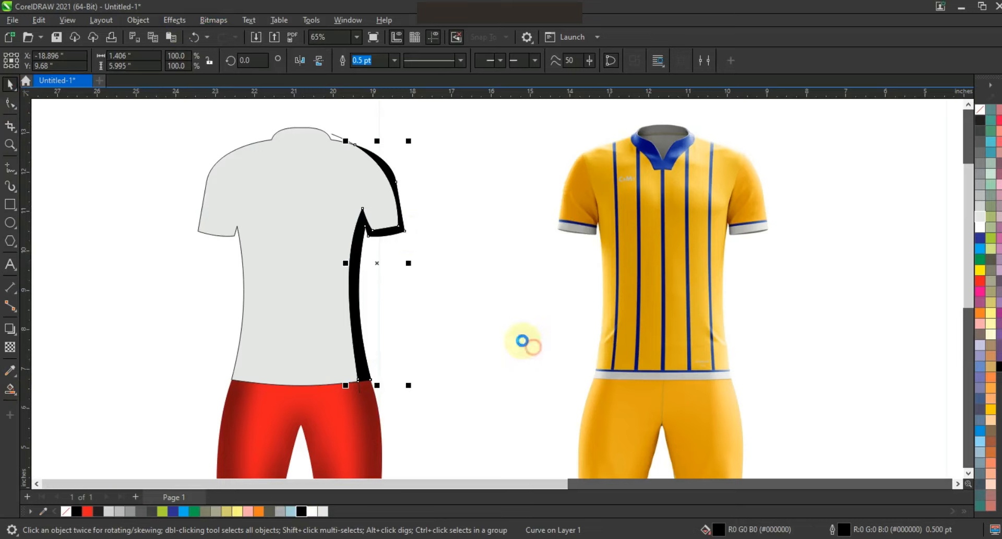
Step: Apply a Gaussian Blur with a 93.8-pixel radius to the shadow bitmap on the jersey's right side
click(174, 20)
mouse_move(202, 96)
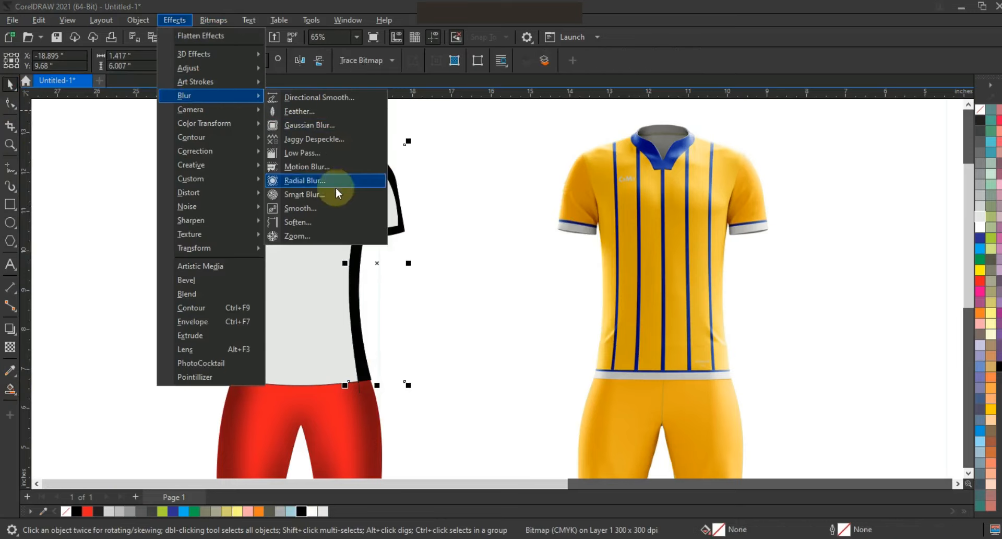
click(319, 126)
drag(485, 243, 608, 217)
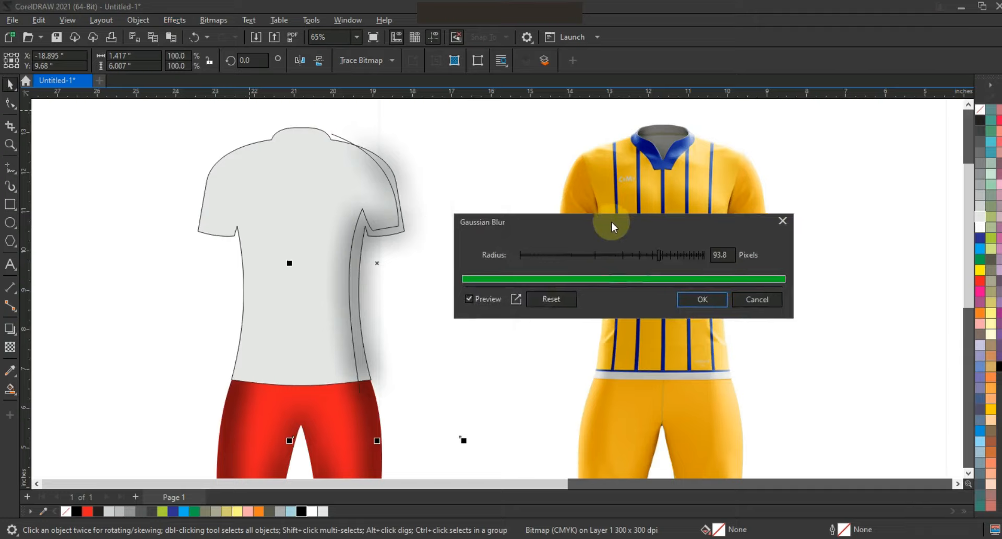
click(692, 298)
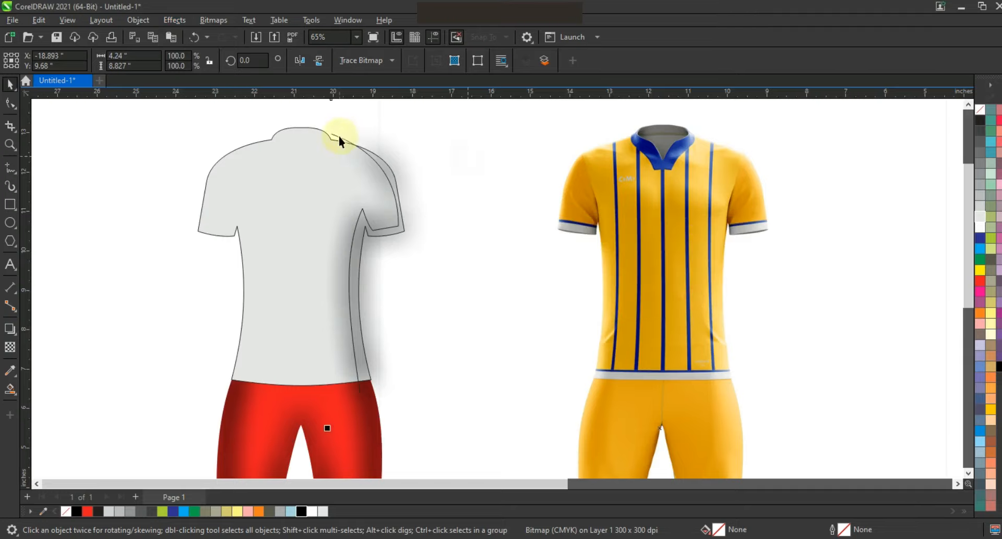
Step: Place a mirrored copy of the blurred shadow along the jersey's left edge
key(Delete)
key(ctrl+z)
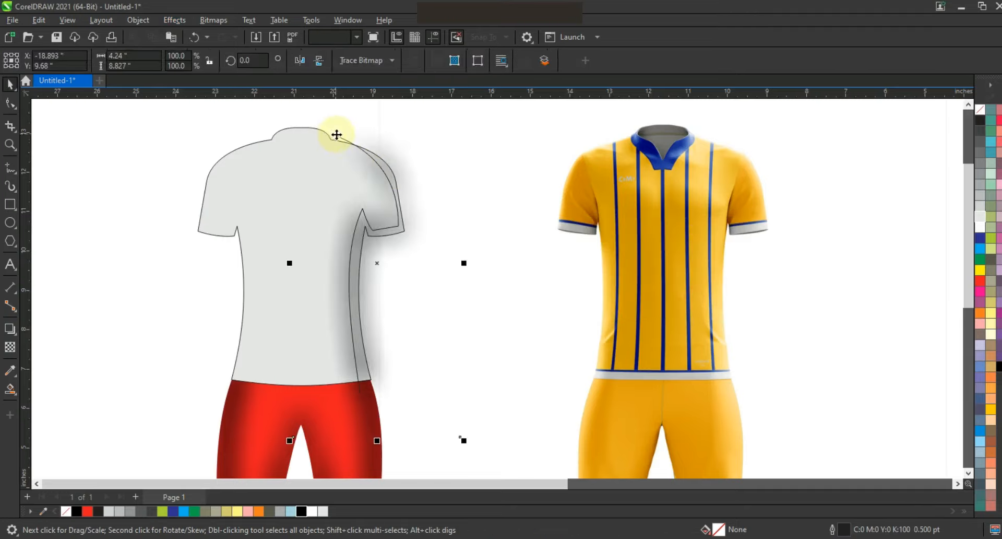
click(334, 135)
drag(439, 268, 209, 273)
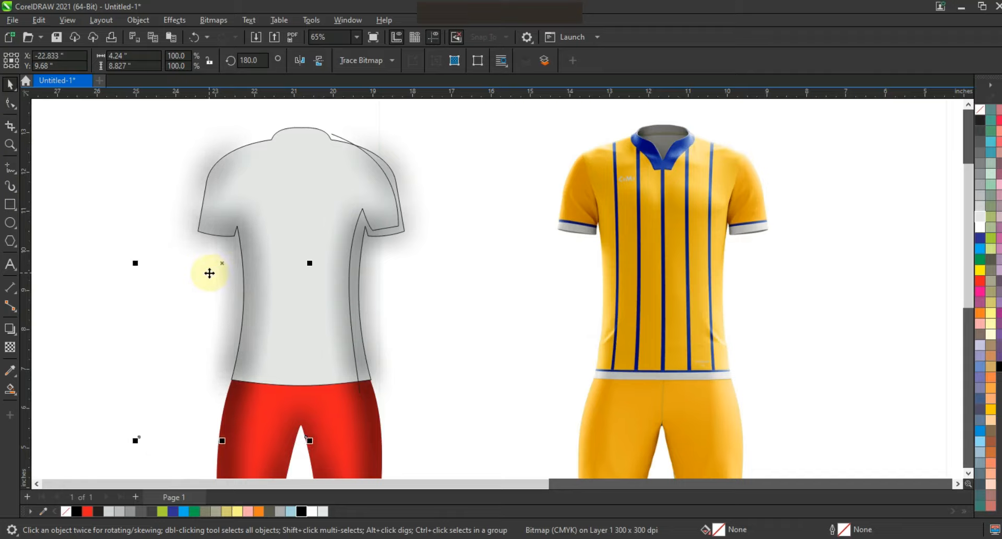
Step: PowerClip both blurred side shadows inside the jersey shape
shift+click(407, 166)
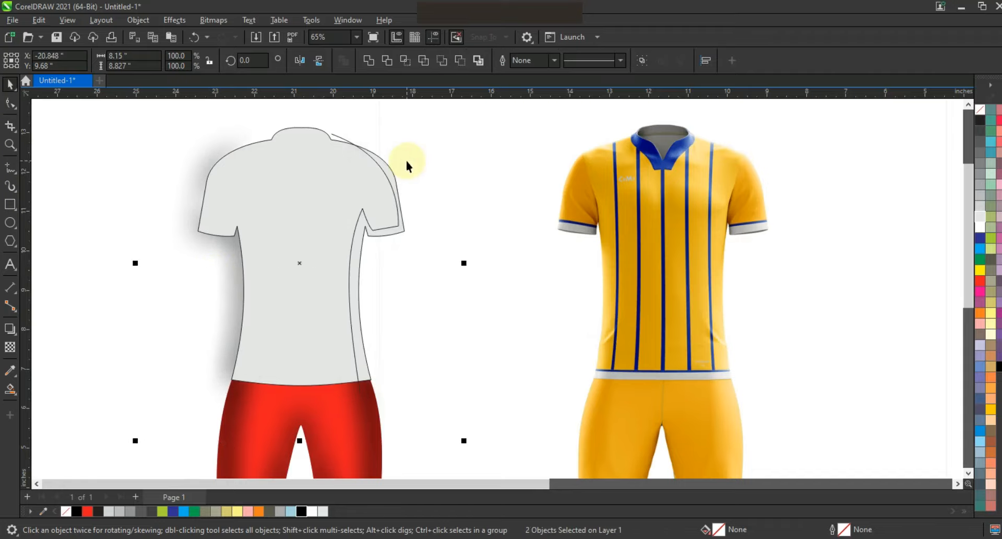
click(141, 20)
mouse_move(208, 67)
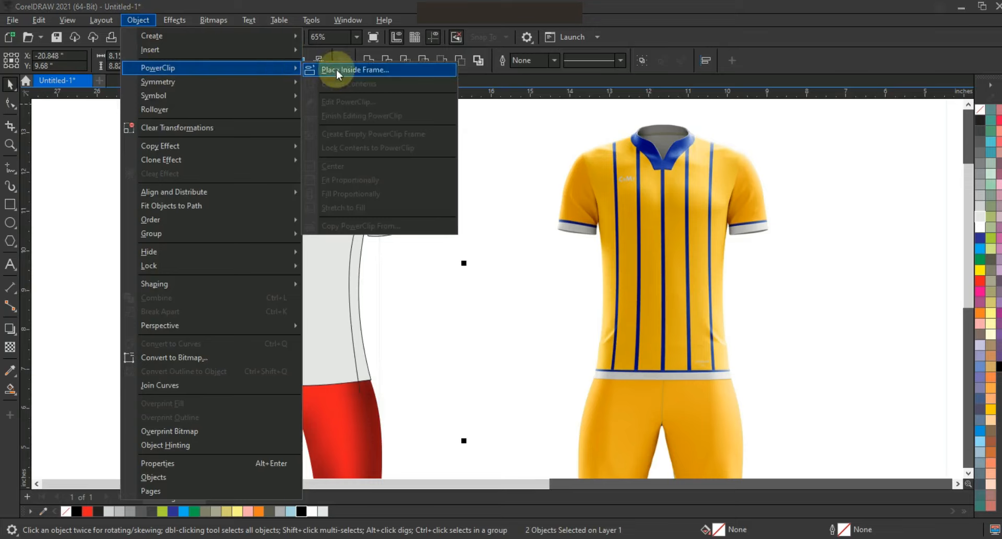
click(336, 69)
click(300, 142)
click(177, 174)
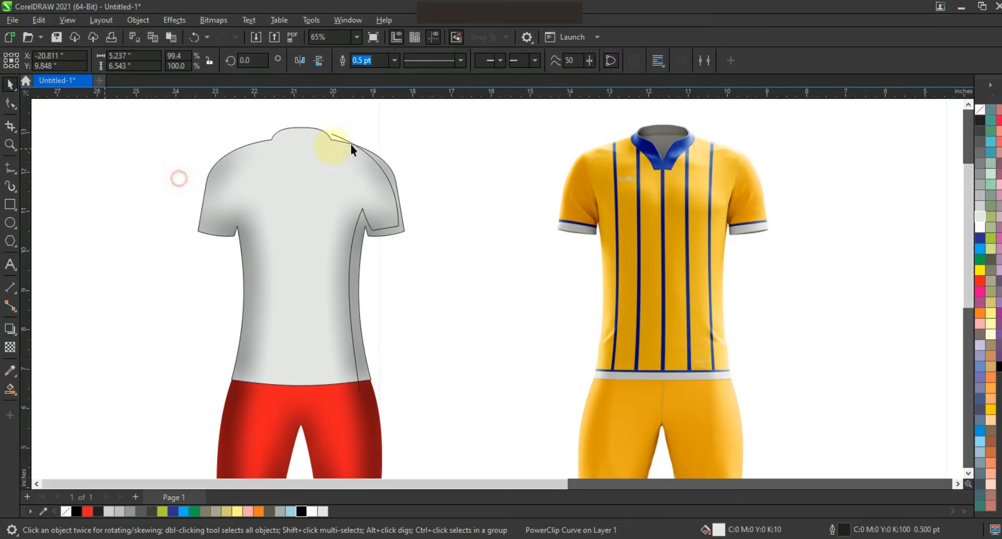
Step: Delete the leftover shadow line on the jersey's right side and fill the jersey red
click(343, 139)
key(Delete)
click(345, 183)
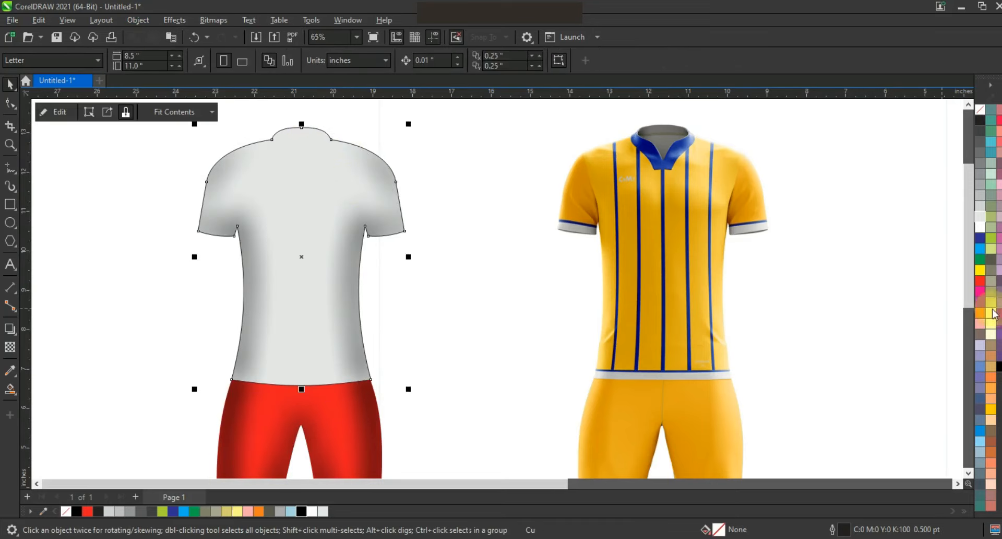
click(981, 283)
scroll(426, 250, down, 2)
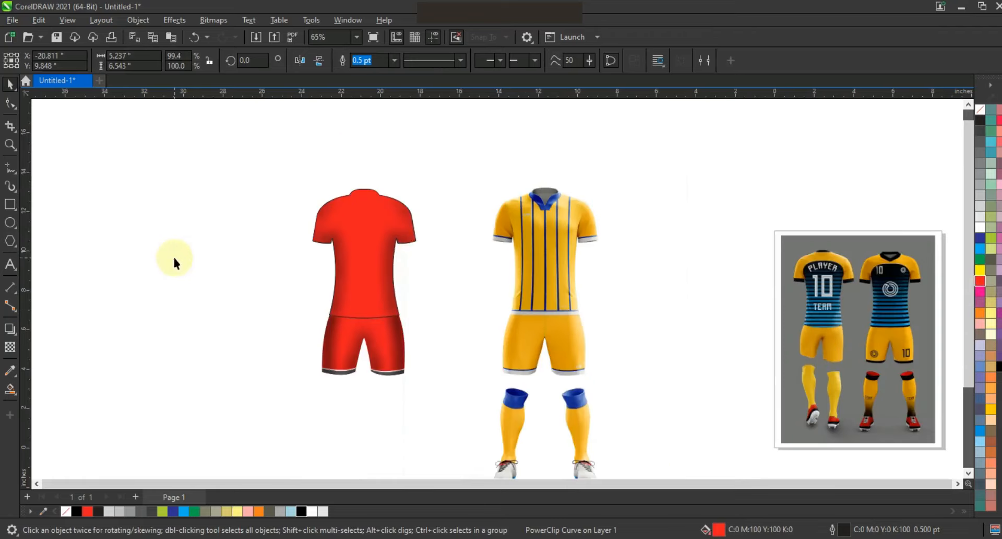
click(188, 241)
Step: Start tracing the collar of the yellow reference jersey
click(14, 147)
drag(512, 168, 600, 237)
drag(594, 358, 595, 359)
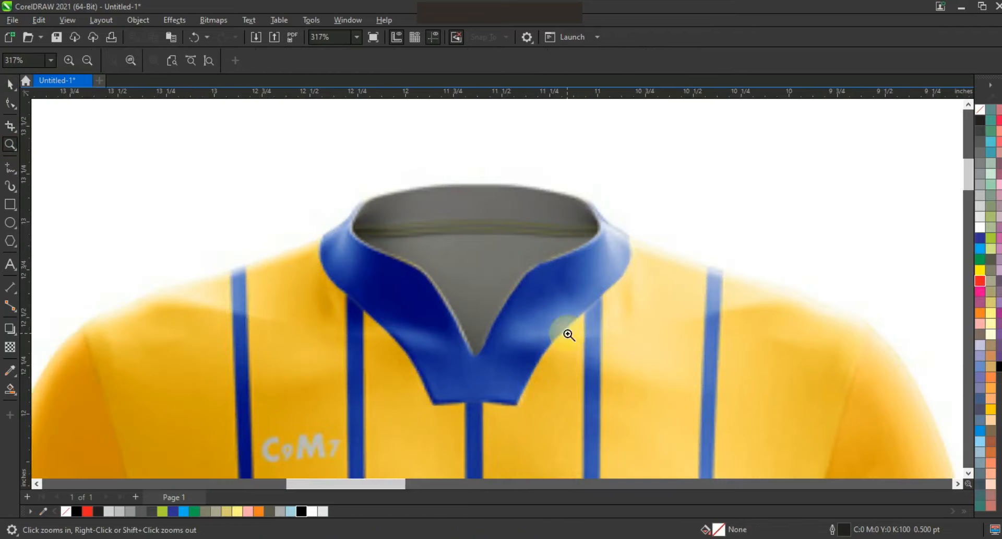
click(9, 170)
Step: Draw pointed fabric-fold shapes spreading upward from the left underarm of the reference jersey
mouse_move(472, 177)
mouse_down()
mouse_move(525, 226)
mouse_move(626, 282)
mouse_up()
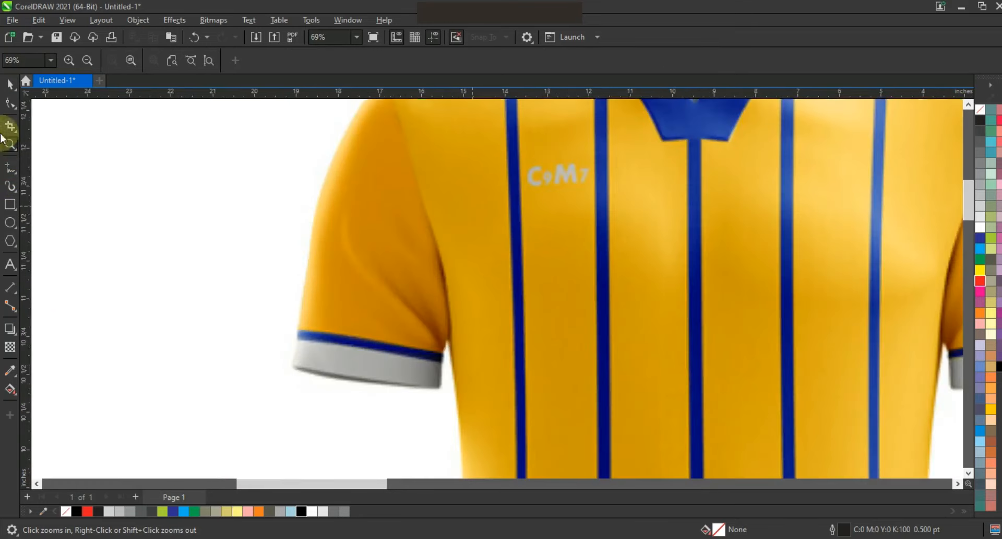
click(8, 171)
drag(445, 360, 371, 259)
mouse_move(403, 305)
mouse_down()
mouse_move(423, 315)
mouse_move(402, 261)
mouse_move(434, 312)
mouse_move(410, 226)
mouse_move(431, 269)
mouse_move(425, 190)
mouse_move(448, 367)
mouse_up()
mouse_move(445, 338)
mouse_down()
mouse_move(439, 242)
mouse_move(446, 359)
mouse_move(443, 333)
mouse_move(446, 355)
mouse_up()
Step: Weld the fabric-fold shapes into one curve, fill it black and remove its outline
click(13, 87)
shift+click(429, 318)
click(369, 61)
click(999, 366)
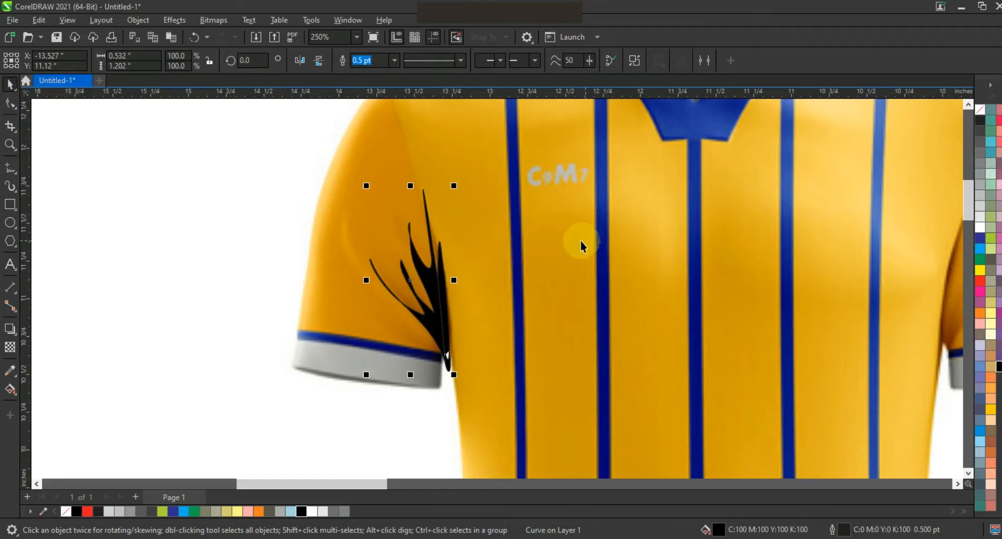
right_click(981, 109)
click(962, 121)
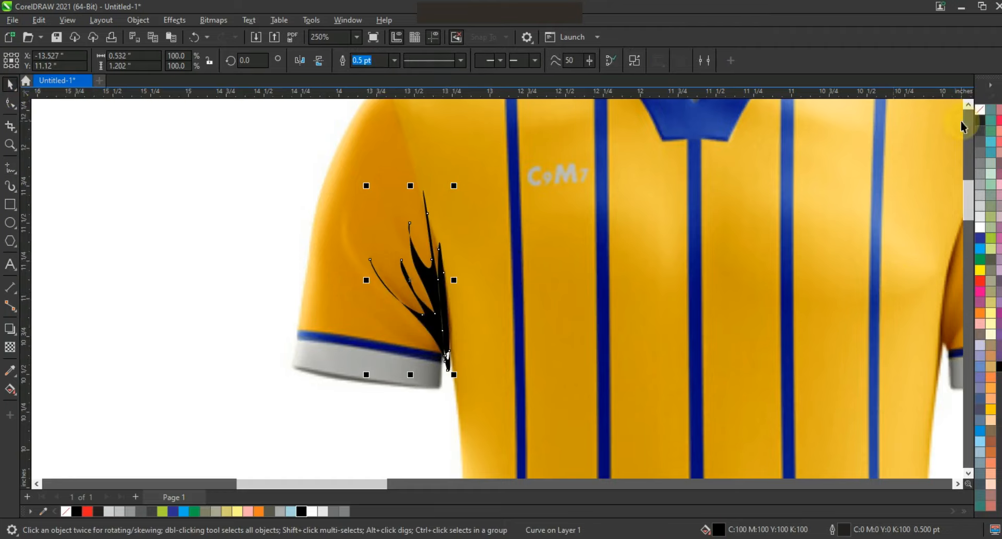
Step: Move the black fold shape onto the left underarm of the red jersey
scroll(459, 292, down, 4)
drag(186, 301, 108, 308)
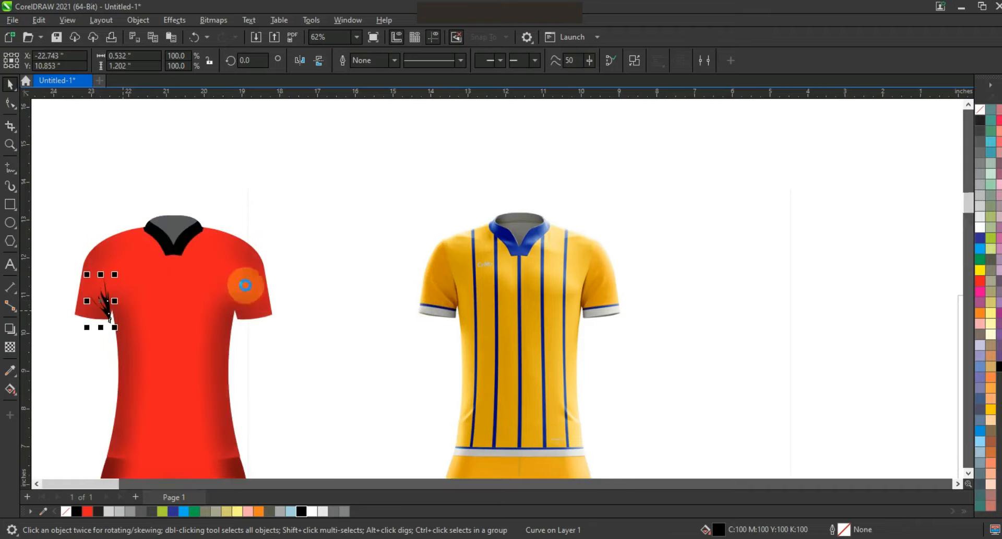
scroll(246, 284, up, 4)
drag(417, 344, 426, 336)
Step: Apply a uniform transparency of 77 to the fold shape
click(10, 347)
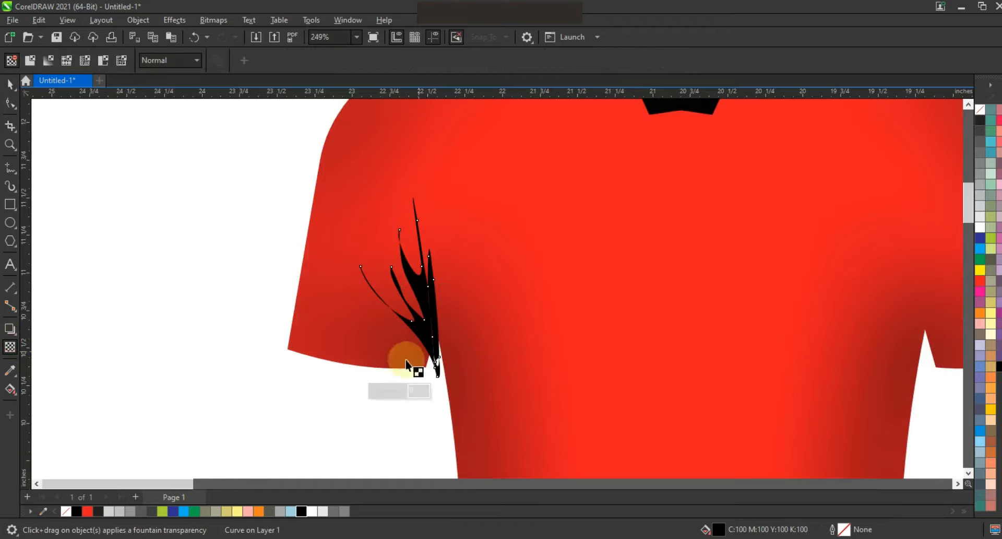
click(392, 390)
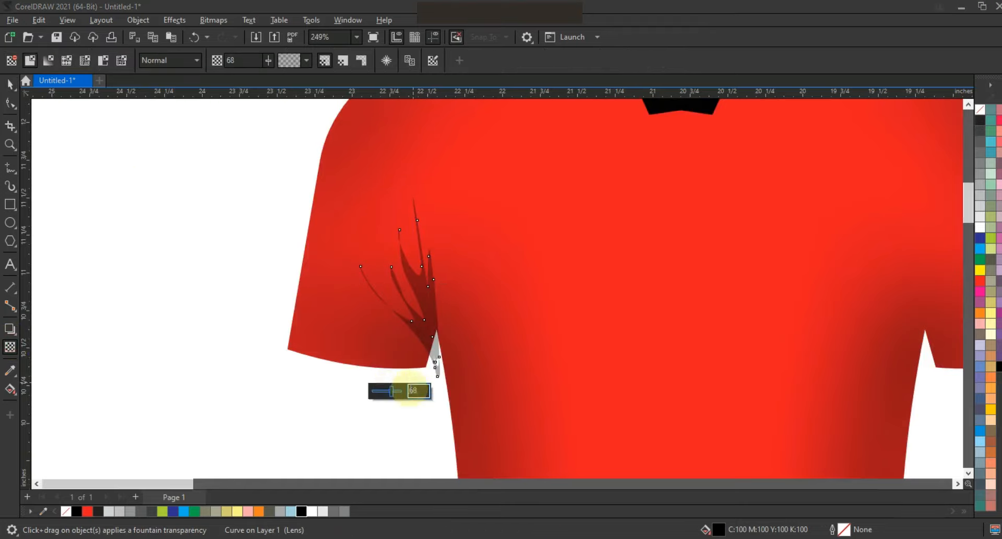
click(10, 84)
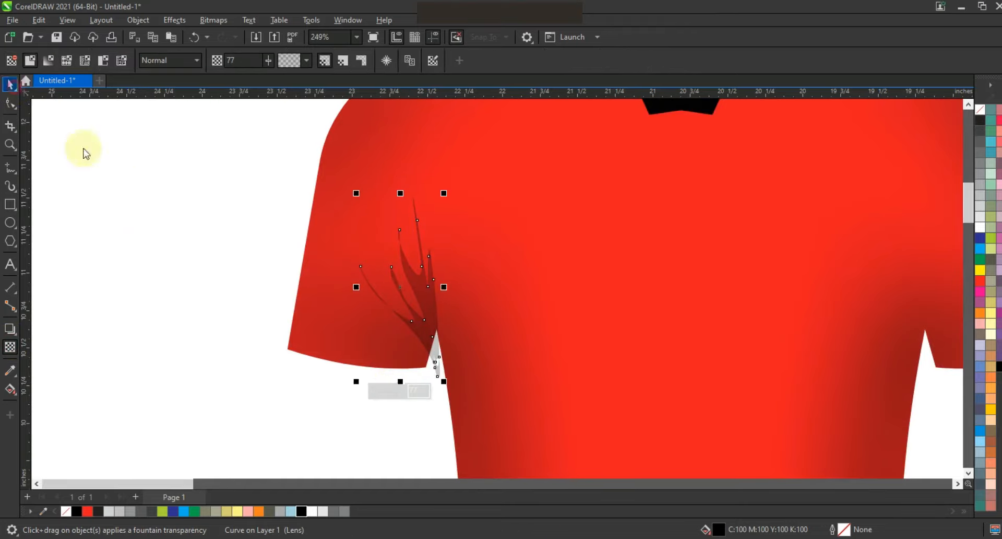
Step: Place a mirrored copy of the transparent fold shape at the jersey's right underarm
drag(351, 288, 697, 321)
right_click(459, 317)
scroll(459, 318, down, 1)
Step: PowerClip both underarm fold shapes inside the jersey
shift+click(441, 323)
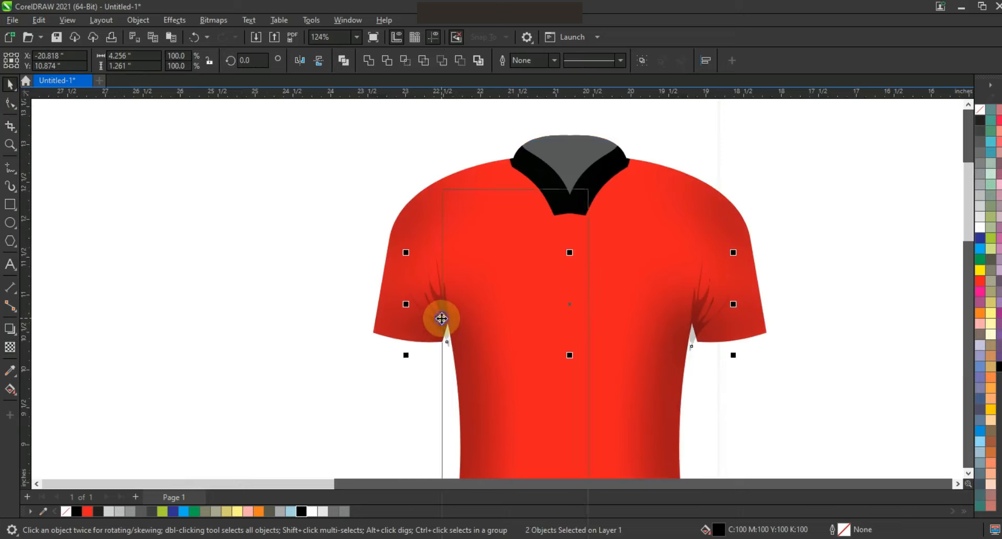
right_click(441, 323)
click(494, 353)
click(472, 235)
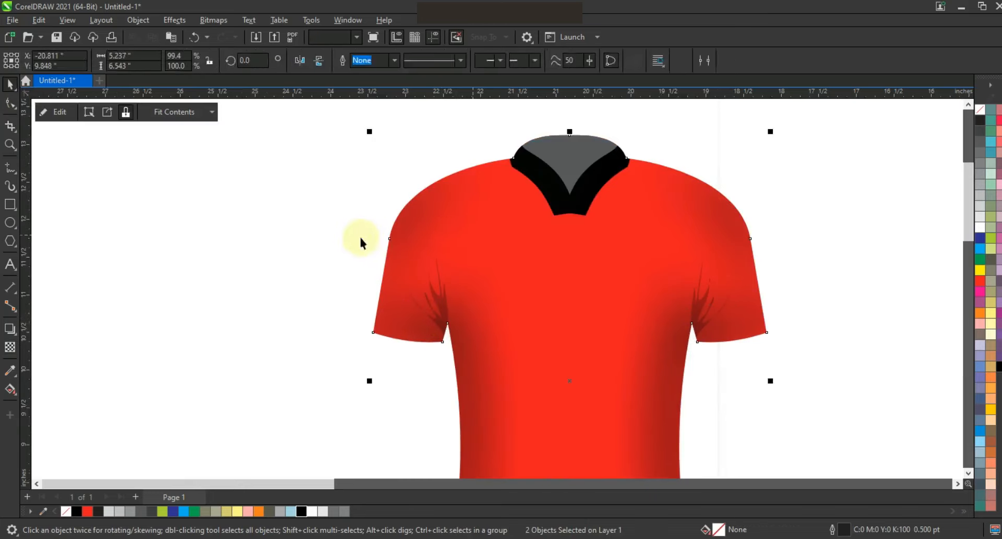
Step: Try a tan fill on the jersey, then replace it with a vertical fountain fill from black through blue to red
scroll(422, 277, down, 1)
click(992, 367)
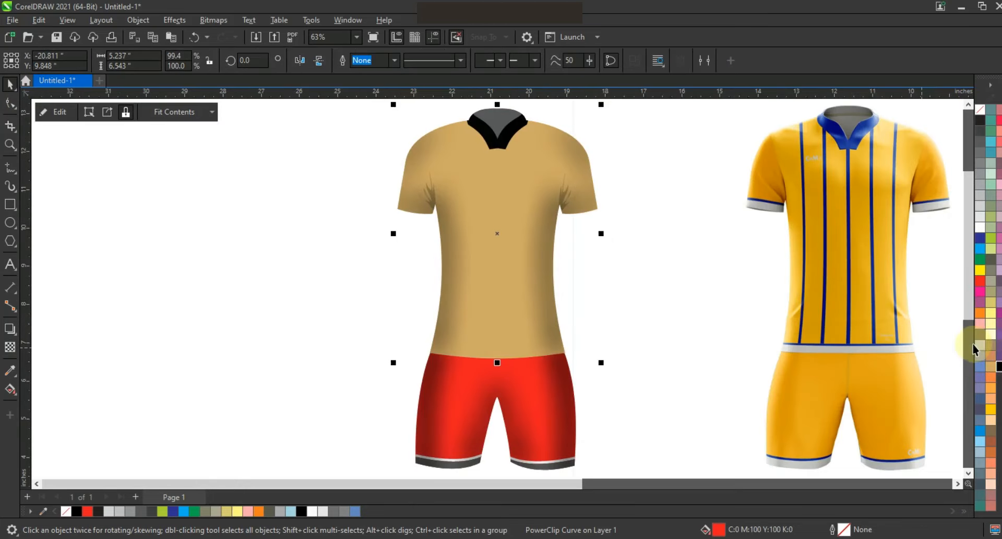
key(g)
drag(533, 357, 531, 151)
scroll(406, 277, down, 1)
drag(406, 277, 407, 275)
click(410, 370)
Step: Adjust the jersey gradient's blue midpoint and extend its black end below the hem
drag(408, 370, 408, 361)
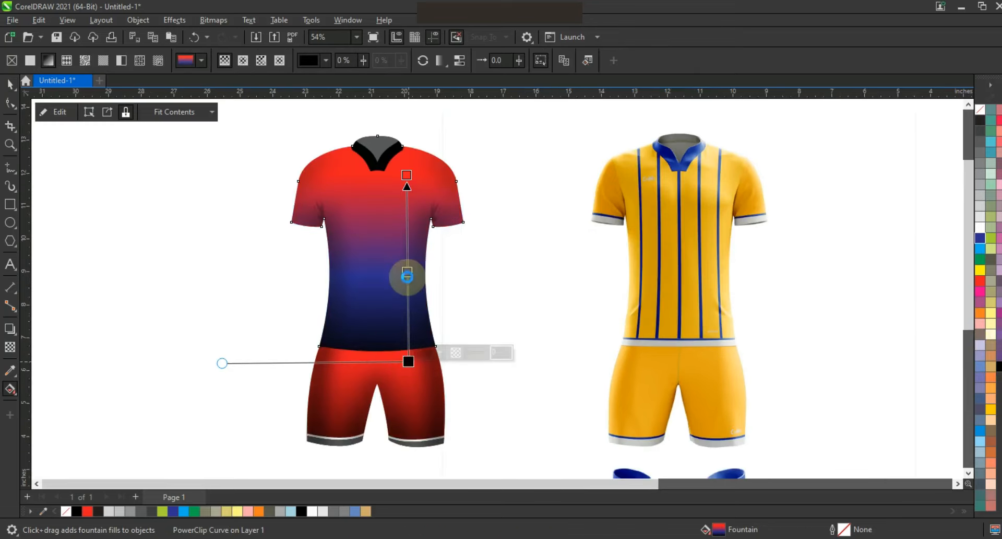
click(407, 276)
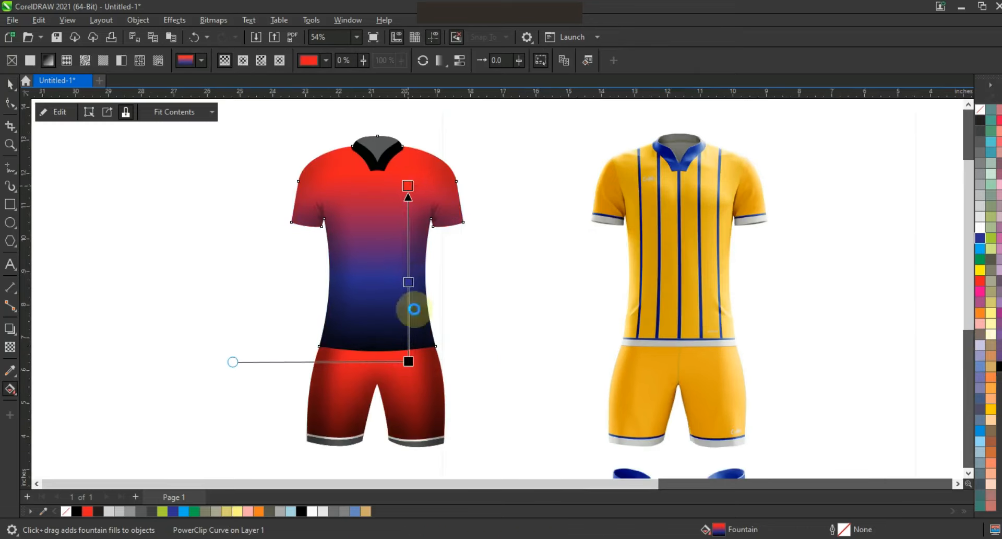
drag(409, 362, 410, 395)
click(10, 85)
scroll(374, 196, down, 2)
click(254, 281)
Step: Save the drawing as kit on Local Disk (F:)
key(ctrl+s)
text(kit)
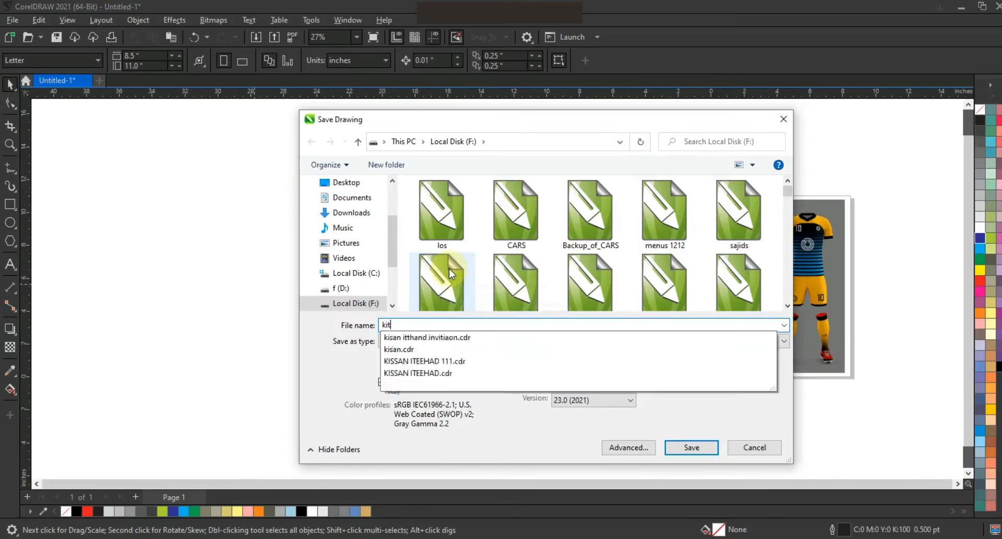
key(Return)
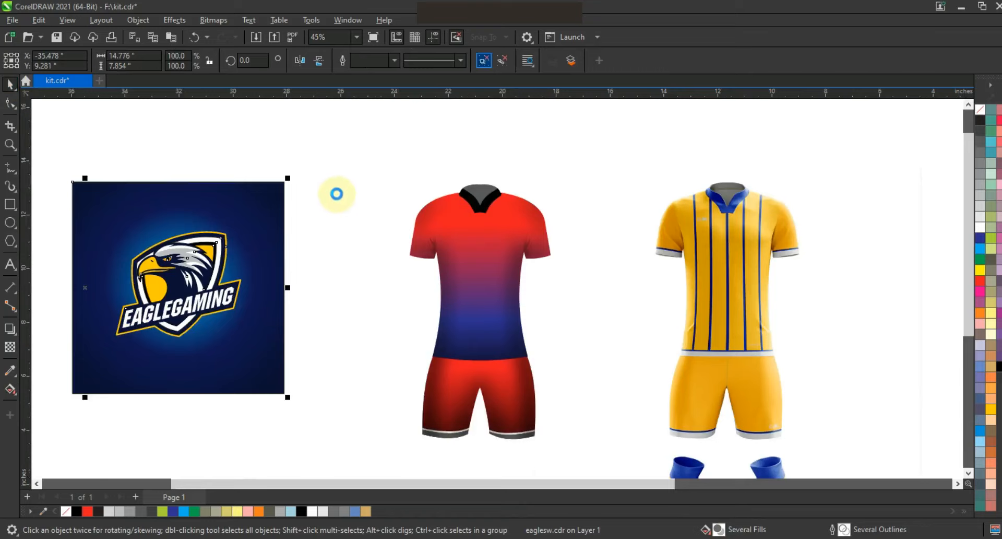
Step: Group the eagle logo's parts without the blue background and move the group onto the jersey
drag(331, 208, 89, 369)
key(ctrl+g)
drag(194, 286, 476, 313)
Step: Scale the eagle logo down and center it horizontally on the jersey's chest
drag(525, 255, 505, 272)
drag(466, 310, 503, 247)
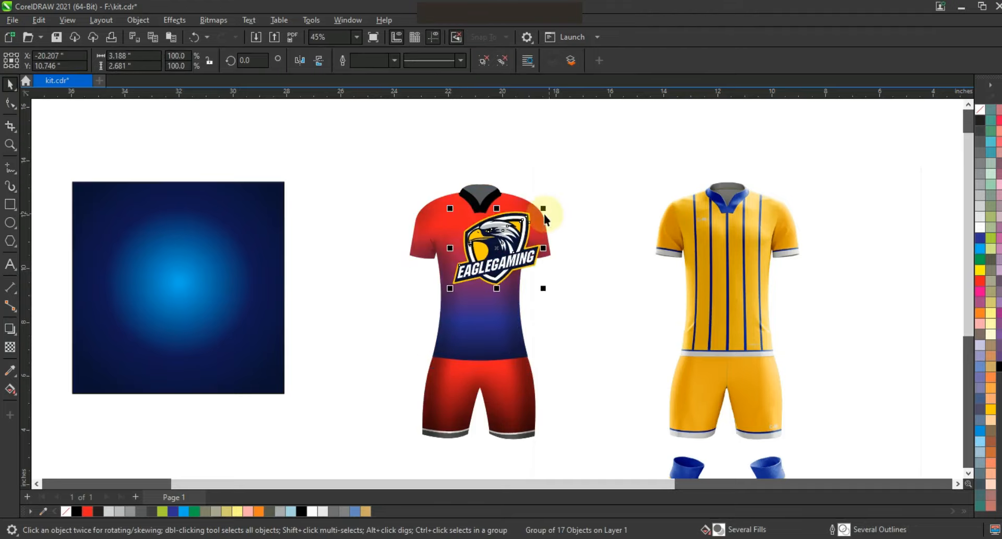
drag(548, 216, 487, 238)
shift+click(500, 280)
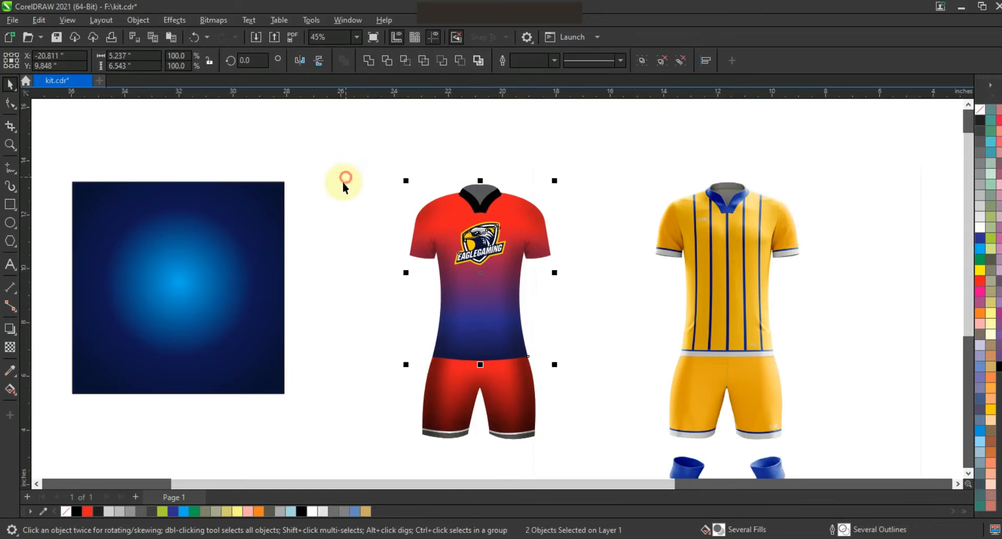
click(344, 183)
Step: Place a copy of the eagle logo enlarged to 4.025 by 3.385 inches over the jersey's lower front
click(511, 270)
drag(512, 271, 495, 358)
drag(518, 317, 545, 278)
drag(498, 342, 505, 348)
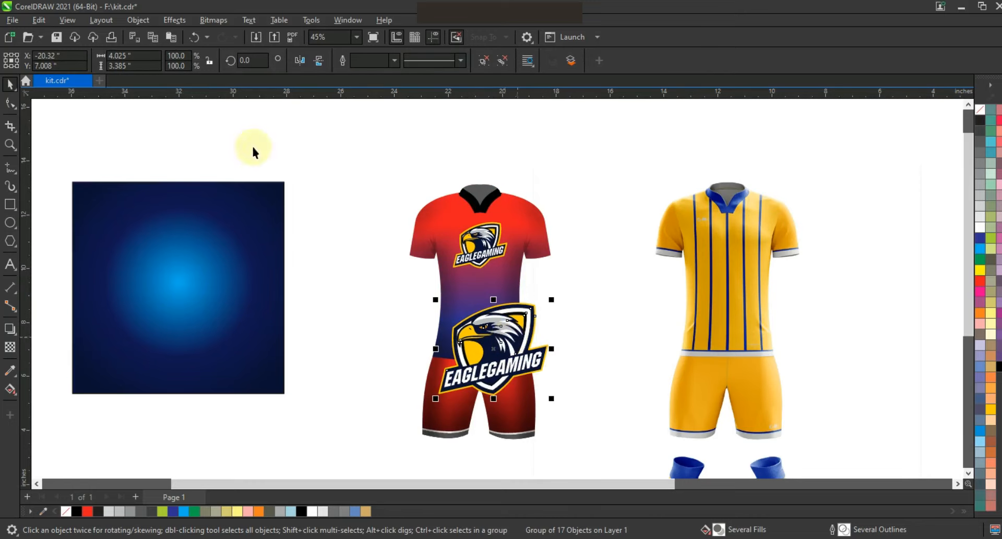
Step: Convert the large eagle logo to a bitmap and give it a uniform transparency of about 64
click(214, 20)
click(629, 242)
click(529, 341)
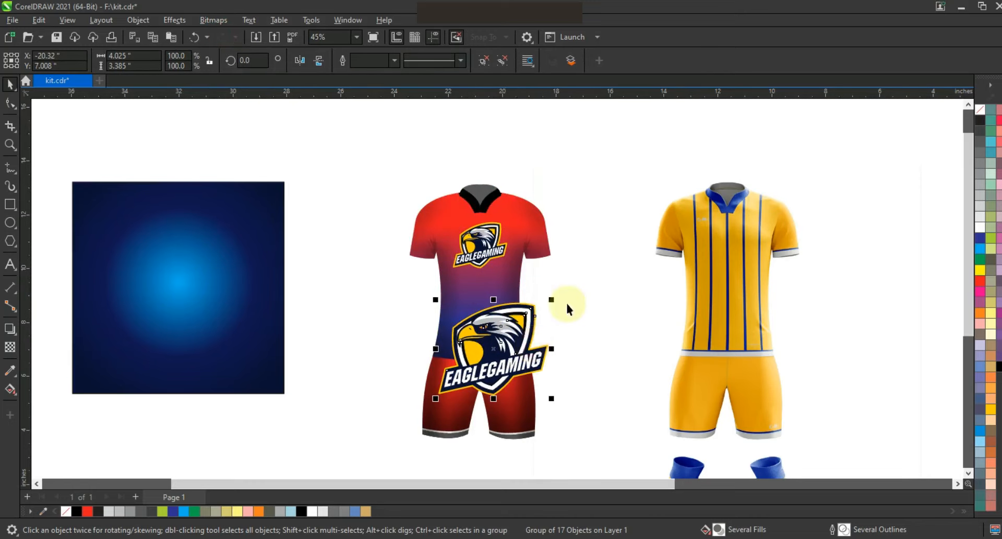
click(10, 347)
drag(474, 398, 486, 411)
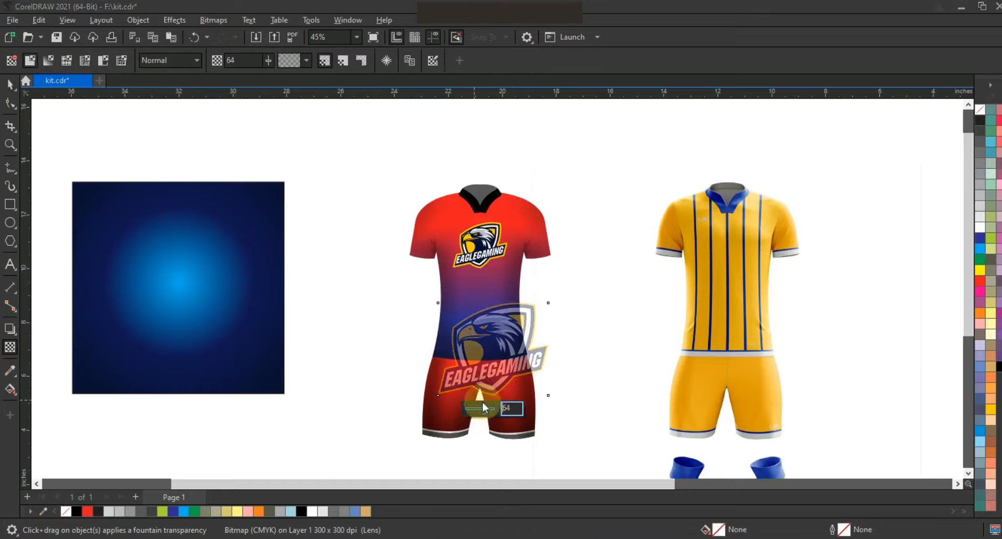
click(11, 84)
Step: PowerClip the large transparent eagle logo inside the jersey
right_click(503, 314)
click(504, 314)
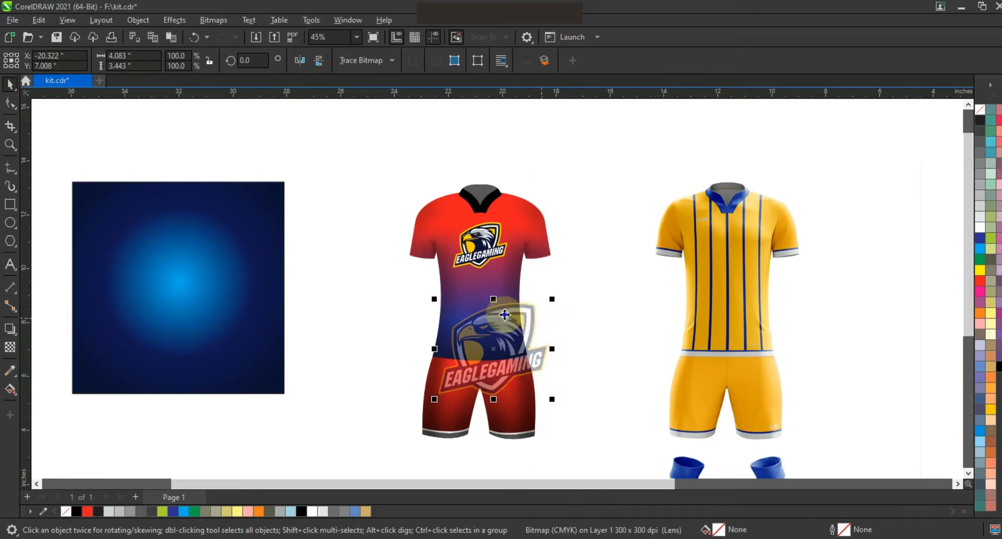
right_click(505, 314)
click(560, 349)
click(512, 235)
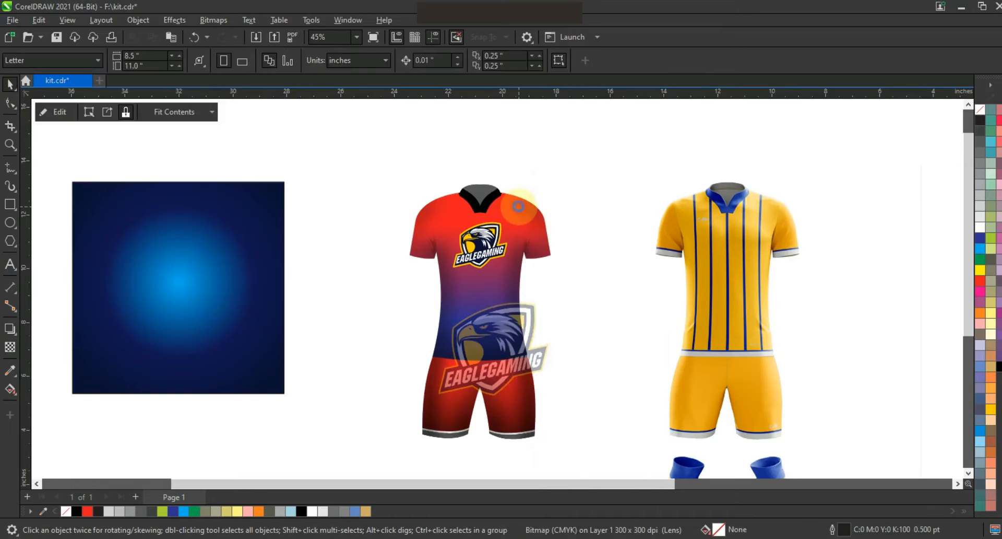
Step: Open the jersey's PowerClip contents to check them and finish editing
right_click(518, 198)
click(567, 170)
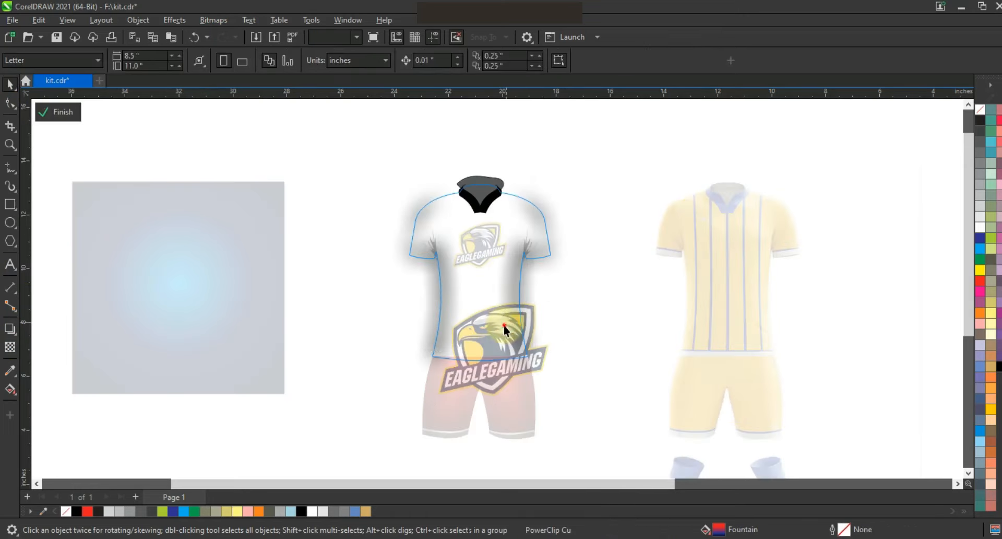
right_click(504, 324)
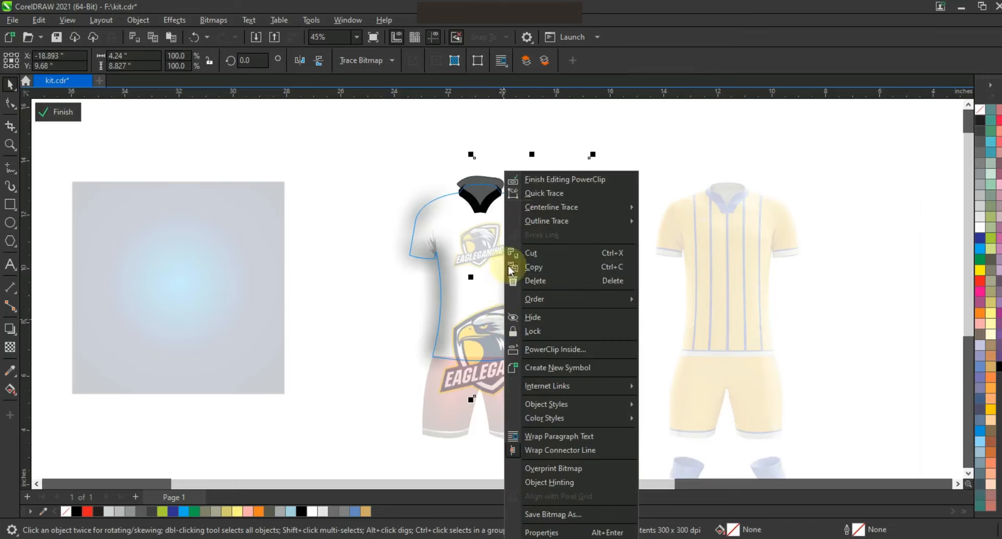
click(509, 178)
click(328, 162)
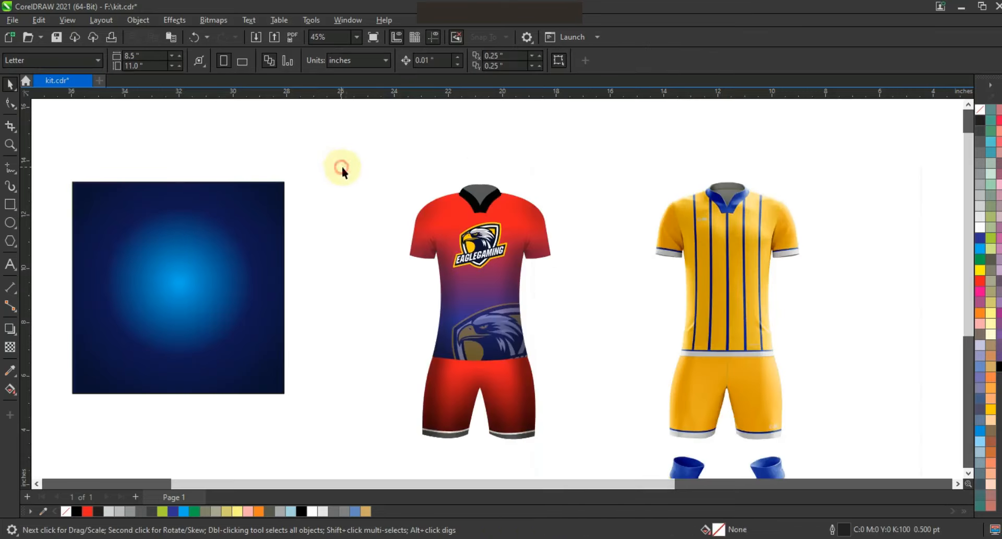
Step: Scale the chest eagle logo down to about 0.817 by 0.687 inches and place it on the jersey's wearer's-left chest
scroll(504, 180, down, 2)
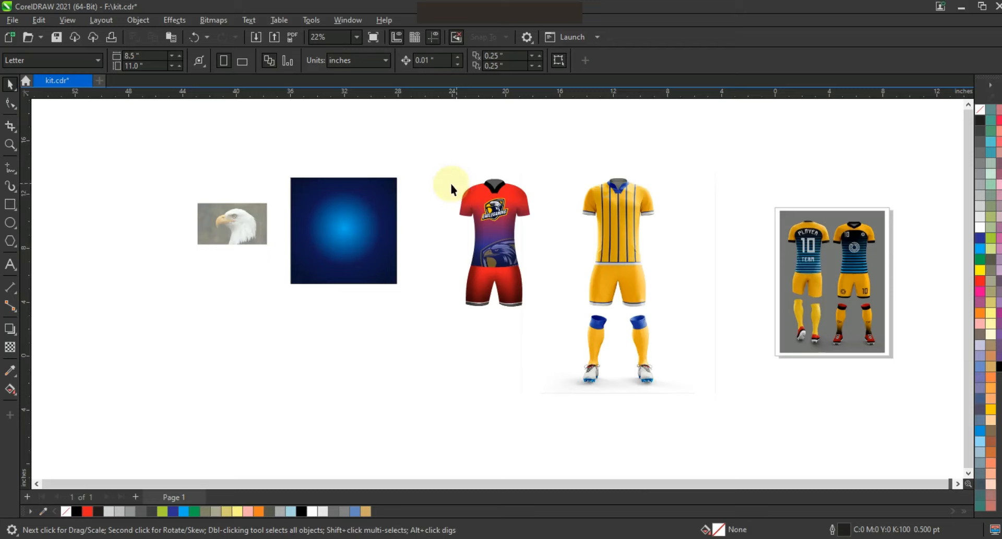
drag(450, 143, 673, 342)
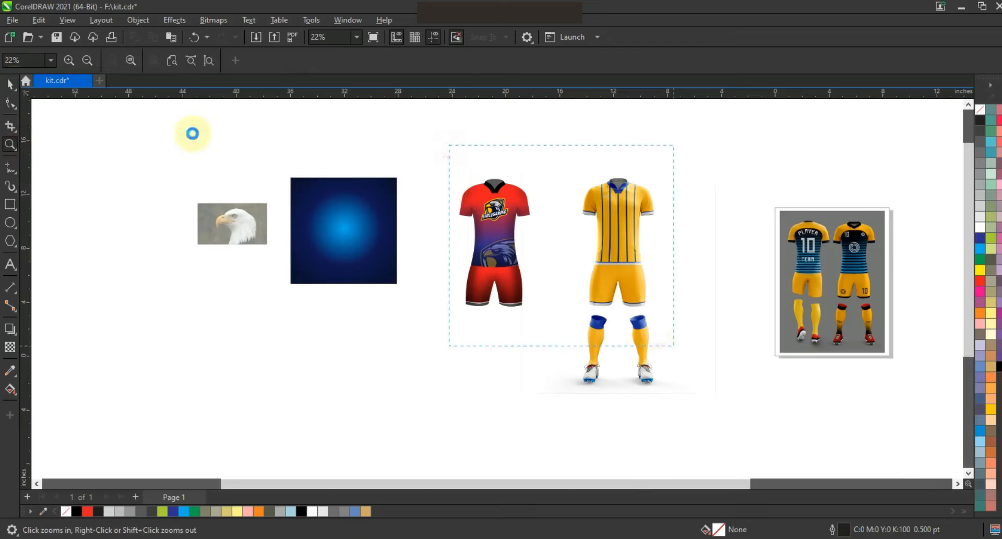
drag(467, 179, 320, 258)
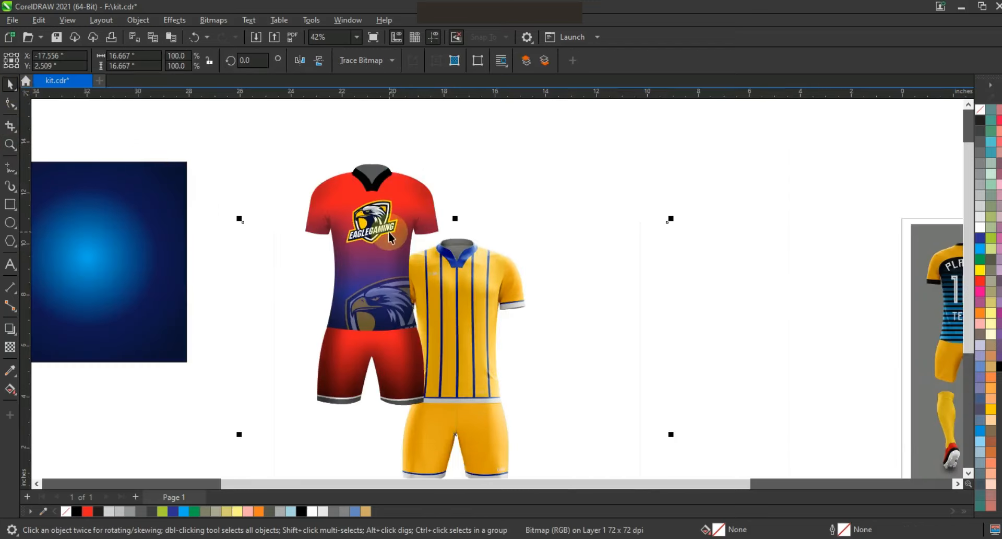
key(ctrl+z)
drag(243, 183, 392, 213)
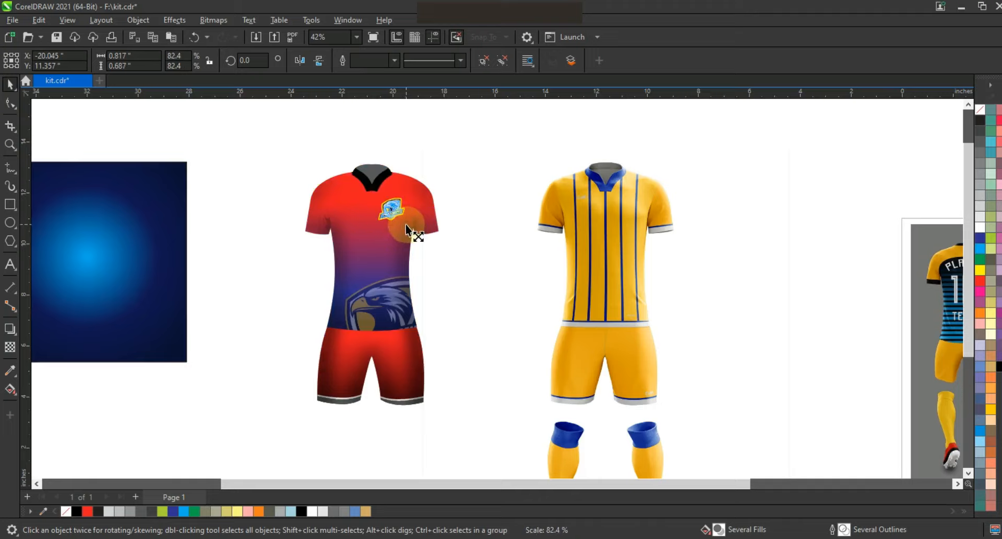
click(208, 231)
Step: Draw a straight line over the yellow reference jersey's left-hand sleeve seam, from the armpit up to the shoulder
click(10, 144)
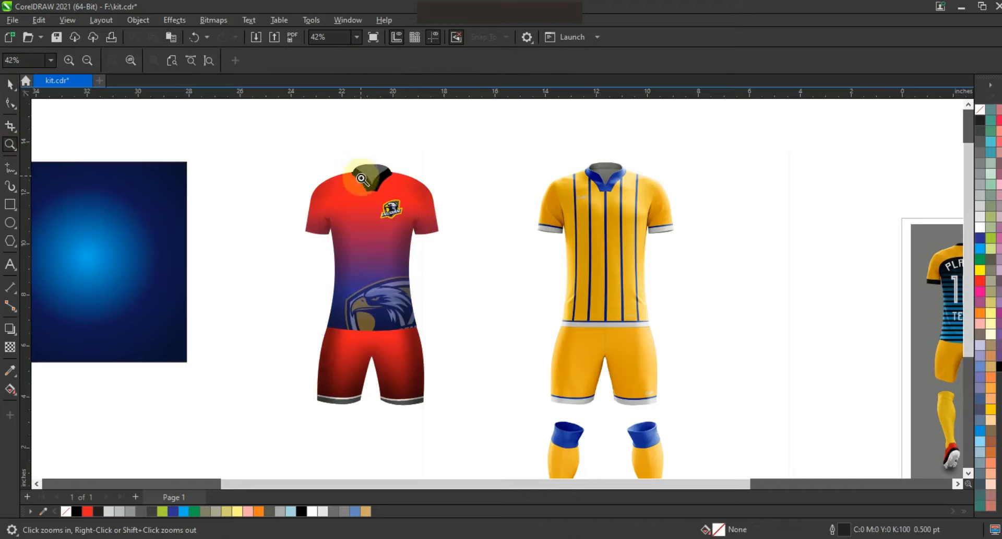
drag(639, 229, 700, 246)
drag(820, 384, 846, 394)
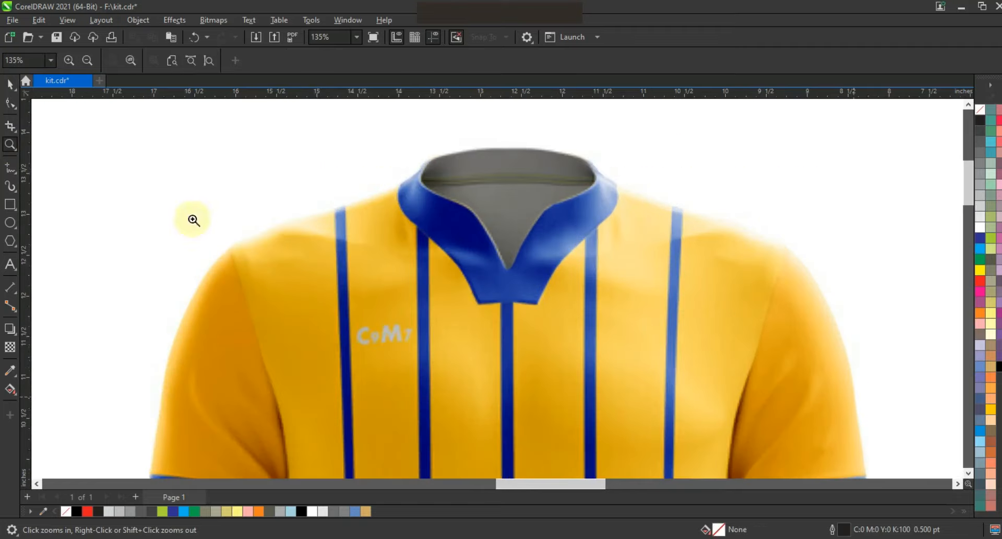
click(36, 186)
right_click(571, 201)
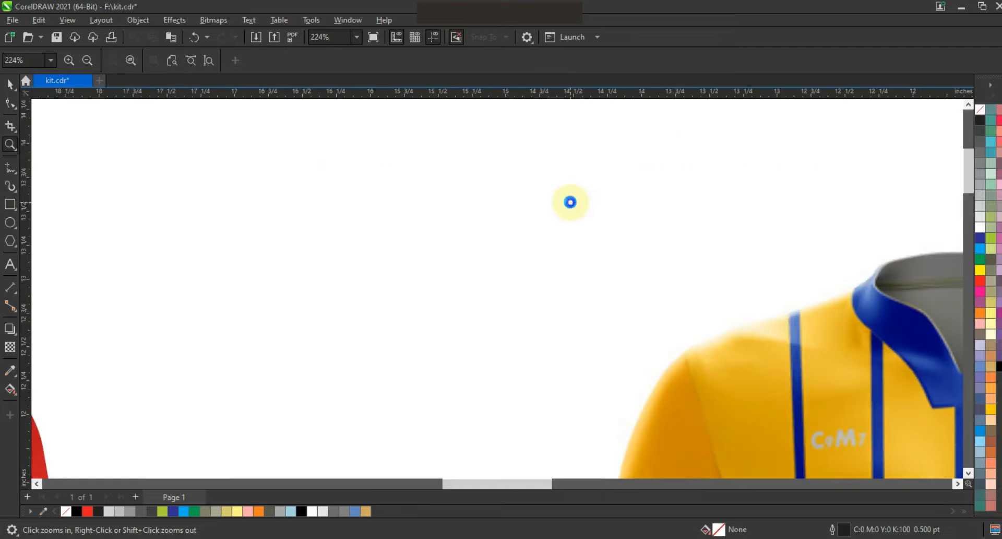
right_click(672, 212)
right_click(663, 230)
right_click(625, 279)
drag(479, 260, 678, 347)
drag(567, 392, 646, 416)
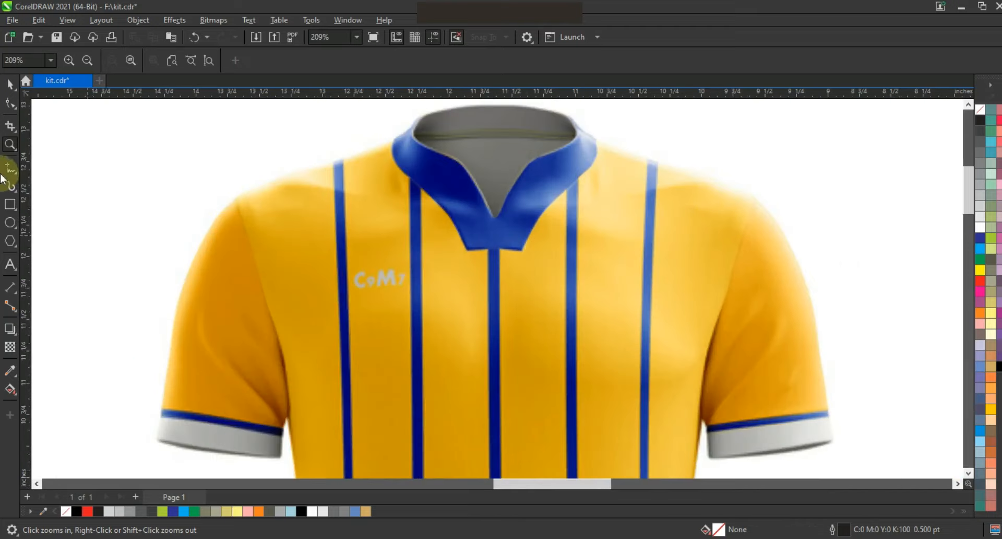
click(286, 424)
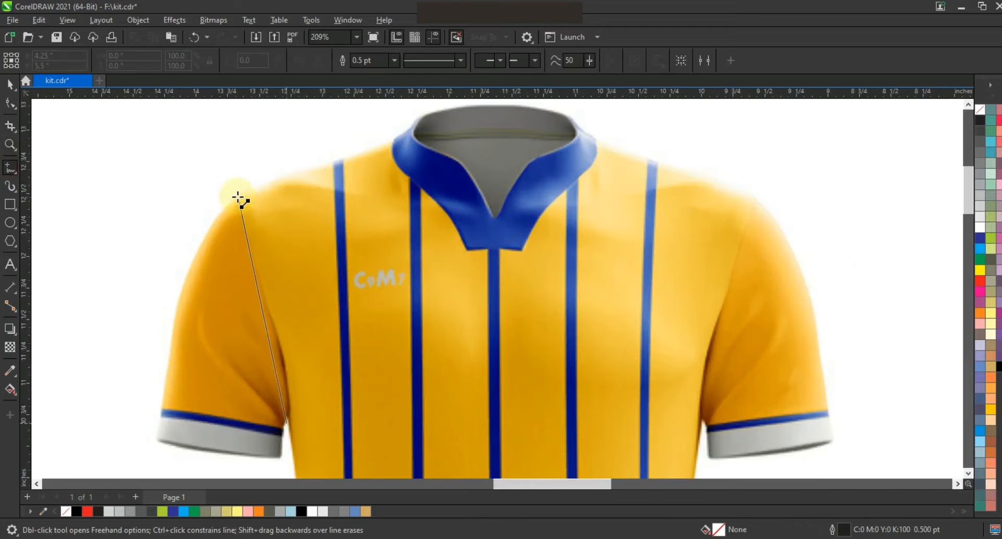
click(236, 197)
Step: Bend the line into a curve that follows the yellow jersey's sleeve seam
click(22, 103)
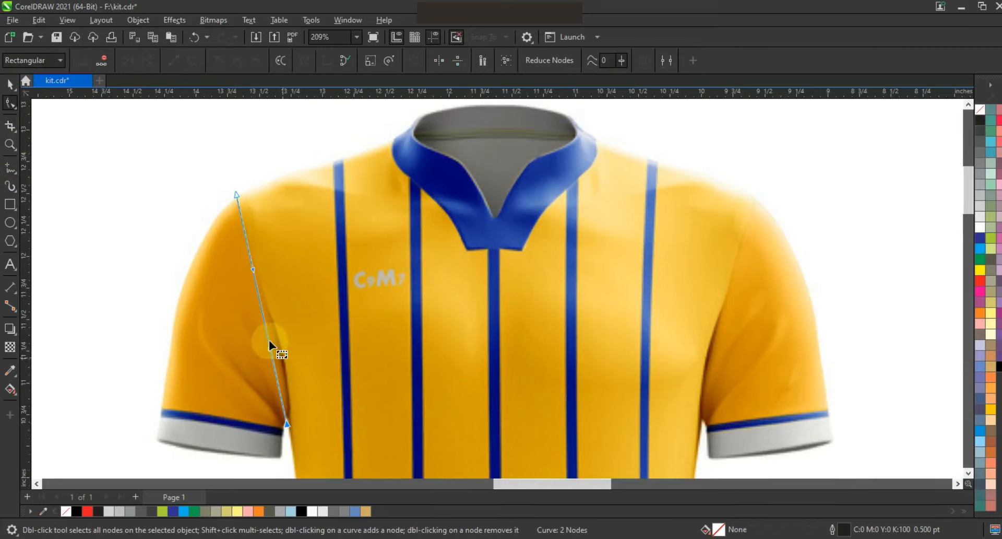
drag(281, 347, 289, 343)
drag(253, 269, 249, 273)
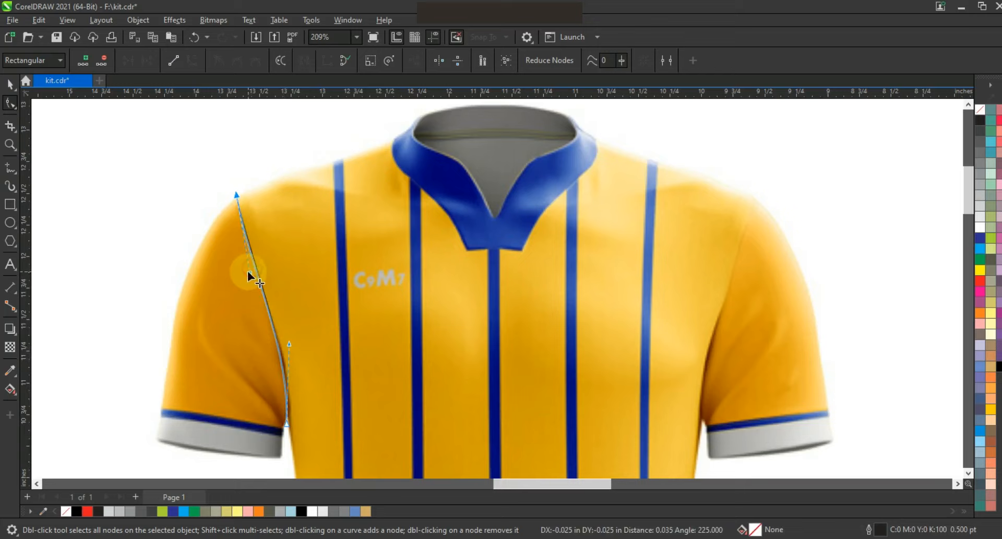
Step: Set the seam curve's outline to 1.5 pt and place a mirrored copy on the opposite sleeve seam of the yellow jersey
click(10, 84)
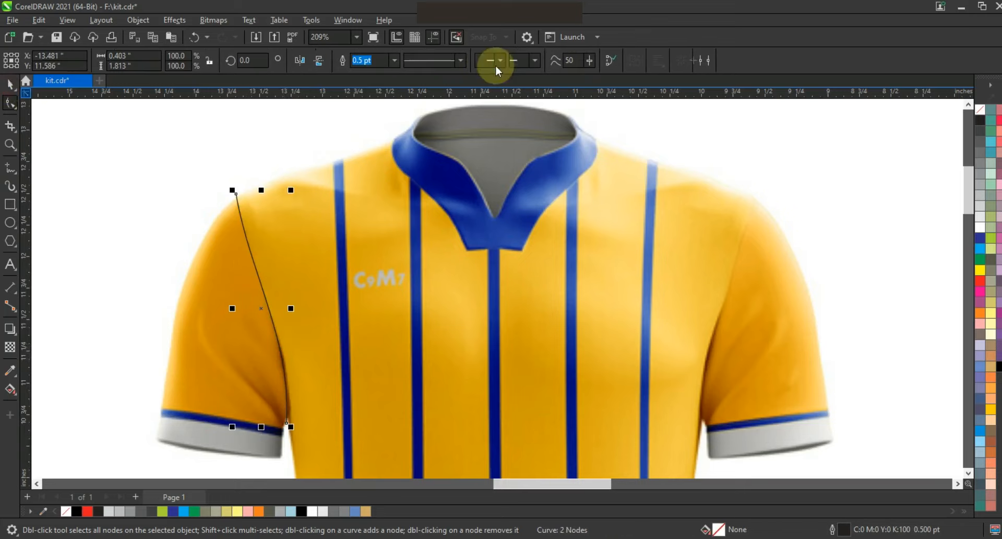
click(394, 60)
click(373, 121)
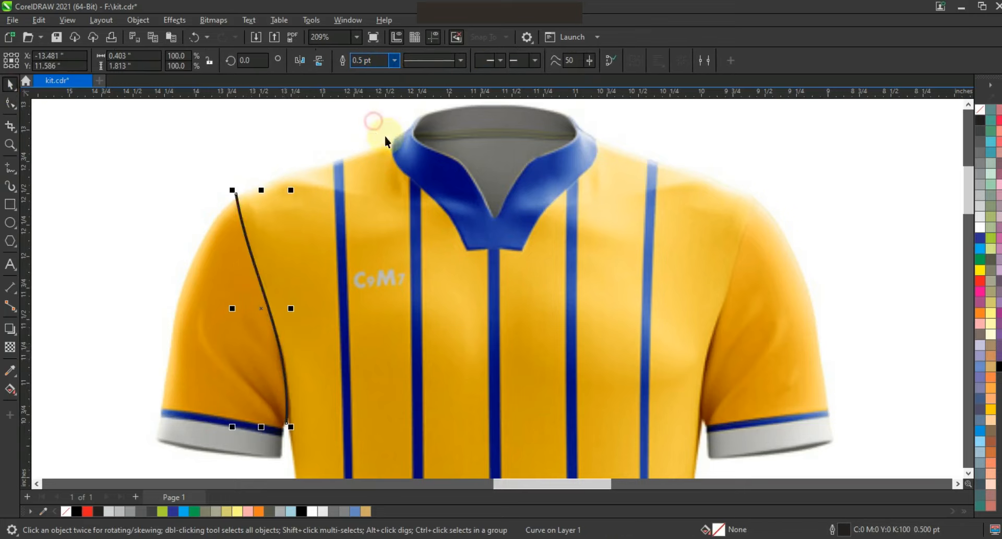
drag(233, 309, 717, 309)
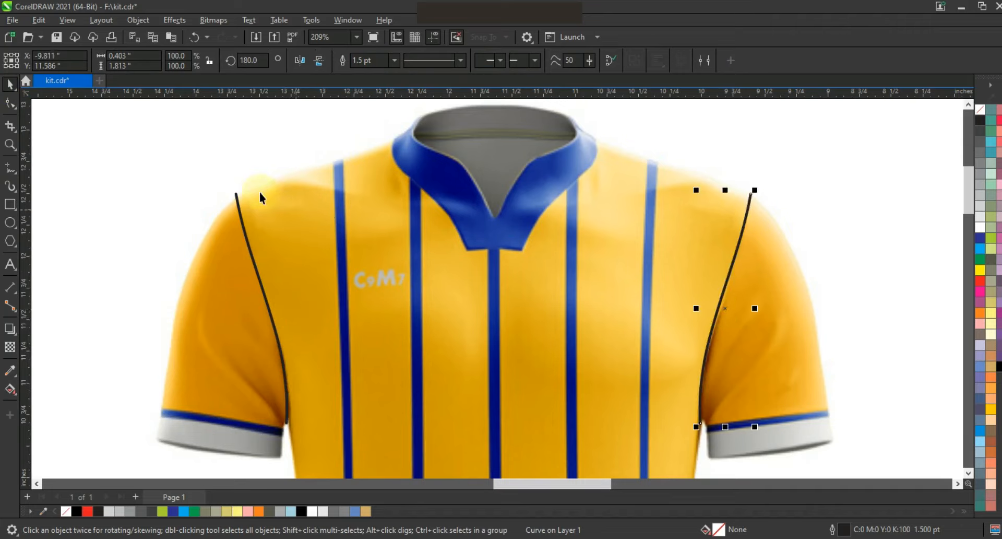
Step: Combine the two seam curves into one object and move it onto the matching sleeve seams of the red jersey
shift+click(238, 197)
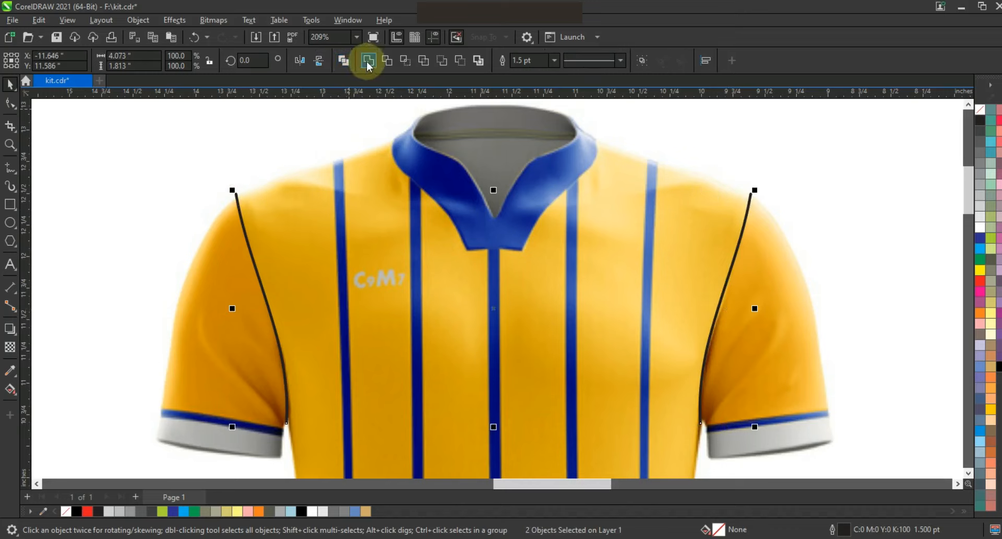
scroll(429, 181, down, 2)
click(104, 225)
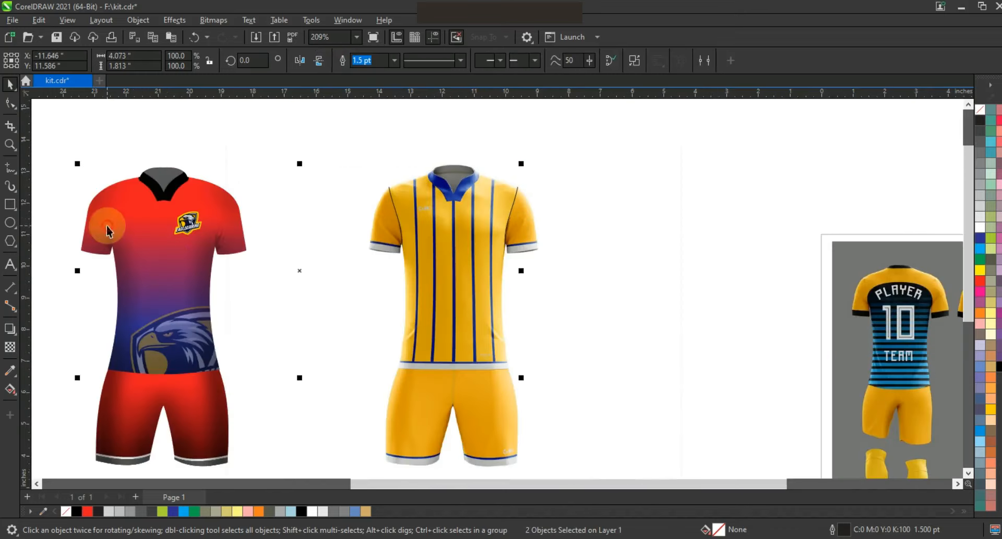
click(56, 240)
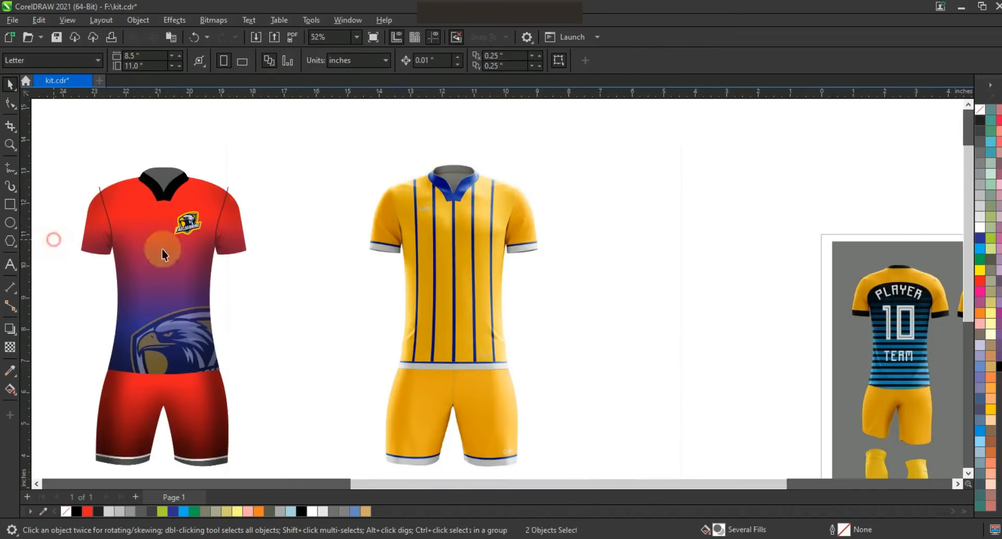
Step: PowerClip the combined sleeve seam curves inside the red jersey
click(228, 188)
right_click(228, 189)
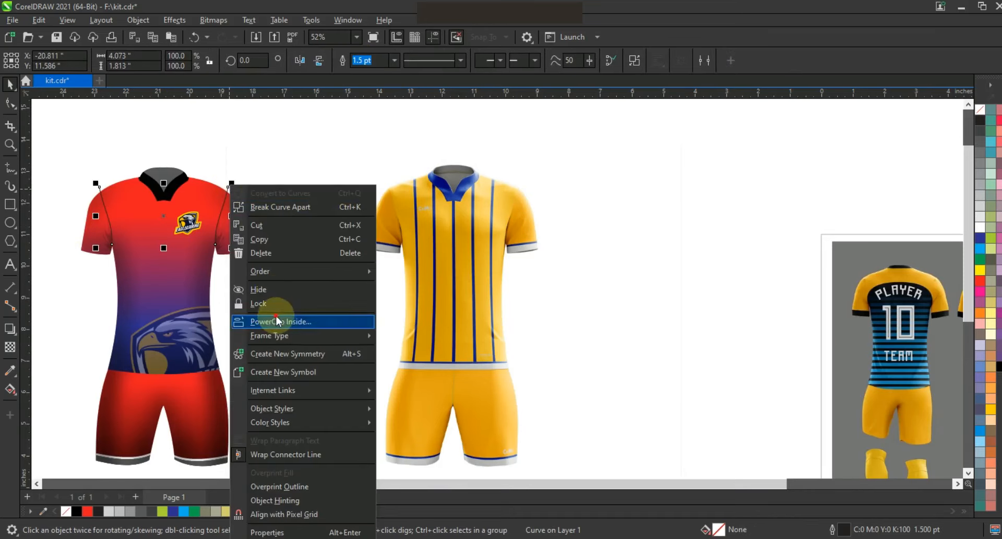
click(200, 289)
click(199, 289)
click(281, 195)
Step: Open the red jersey's PowerClip contents for editing
scroll(329, 221, down, 1)
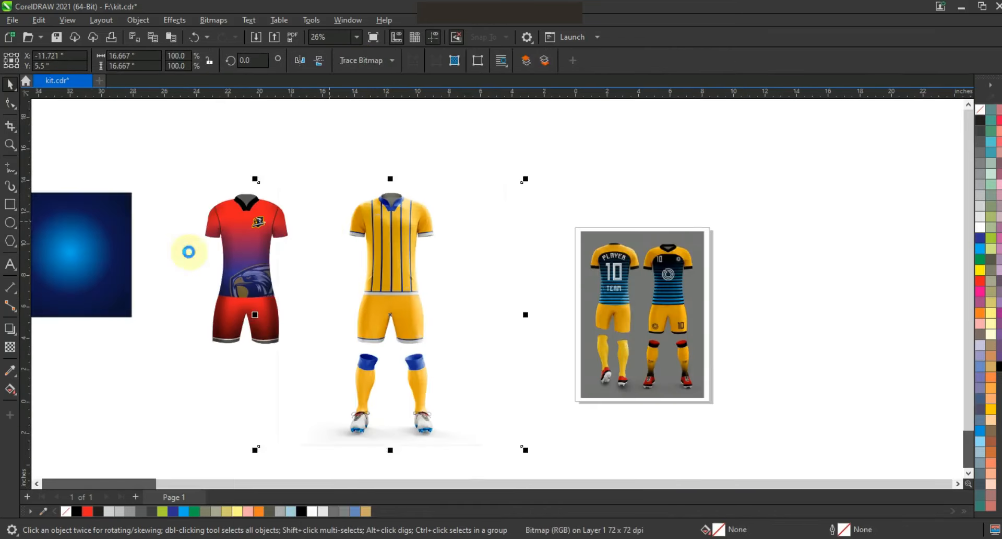
click(187, 240)
click(10, 145)
drag(172, 177, 488, 351)
drag(200, 131, 475, 281)
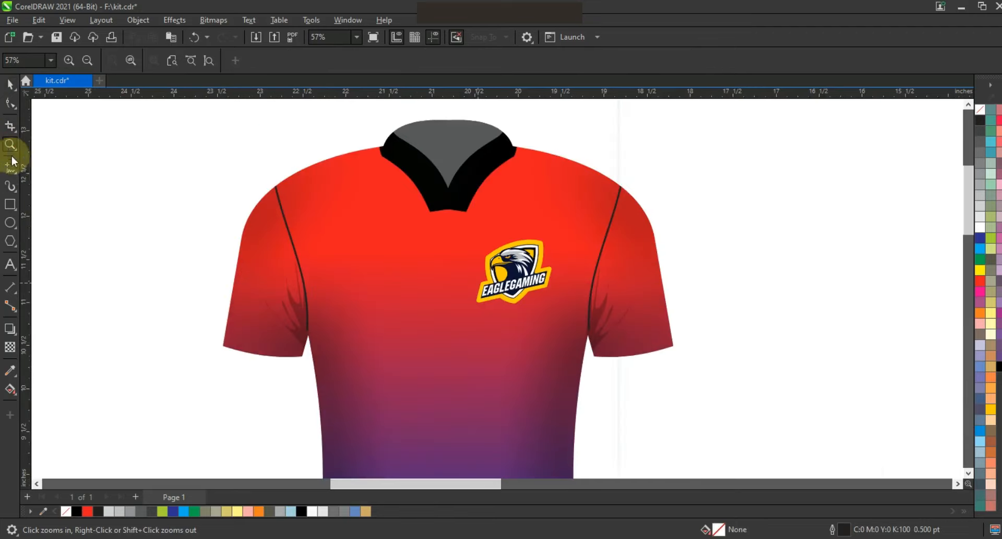
click(10, 83)
click(286, 227)
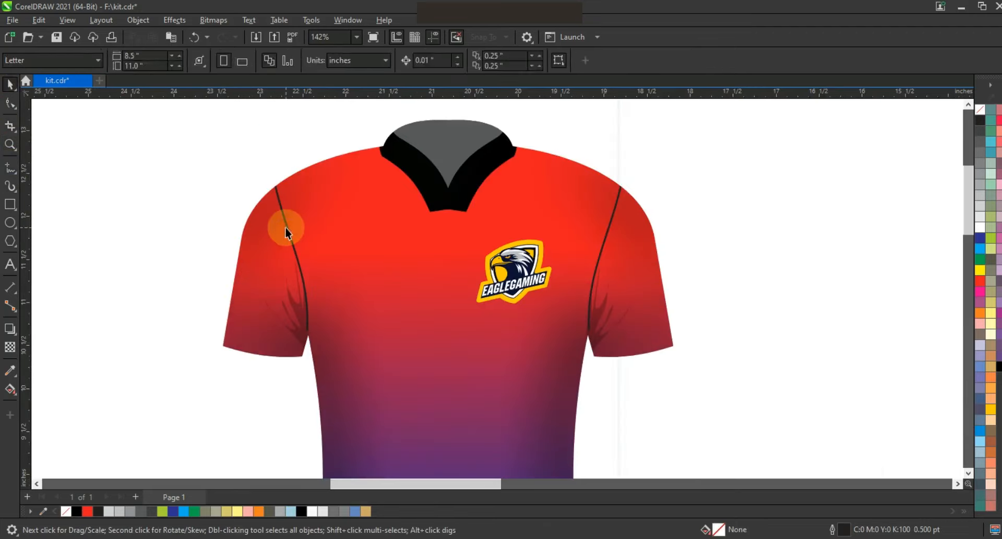
right_click(288, 230)
click(313, 170)
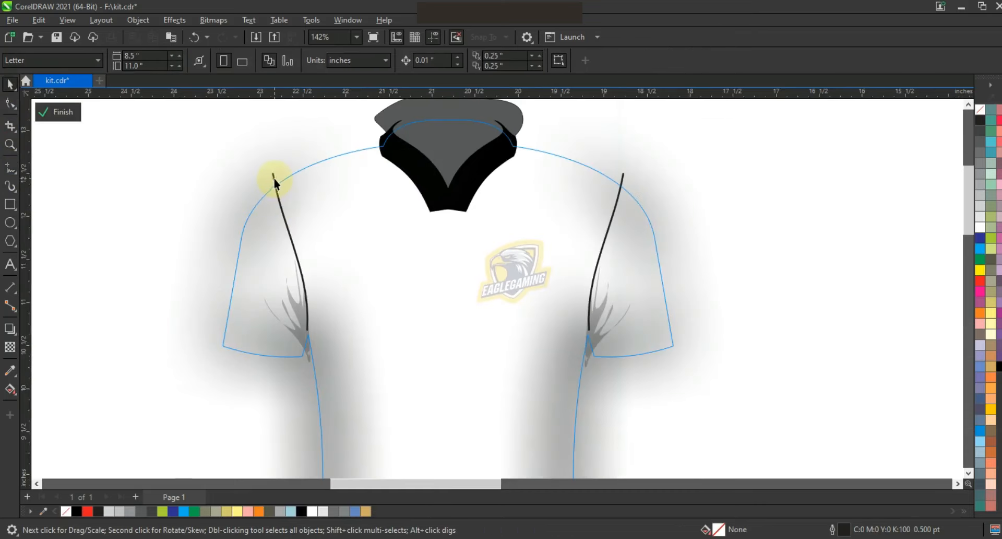
Step: Break the combined sleeve seam curve apart into two separate lines
click(289, 229)
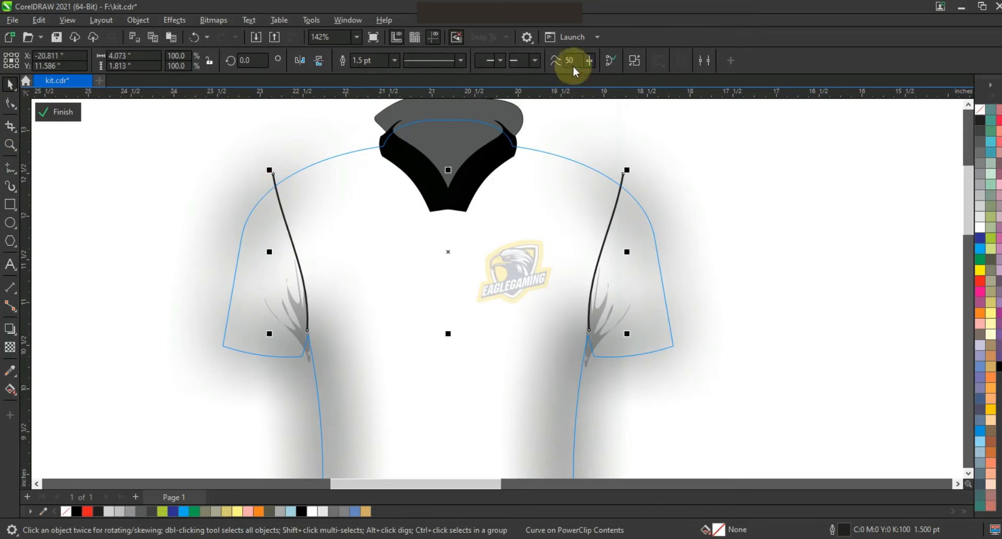
click(632, 62)
click(144, 174)
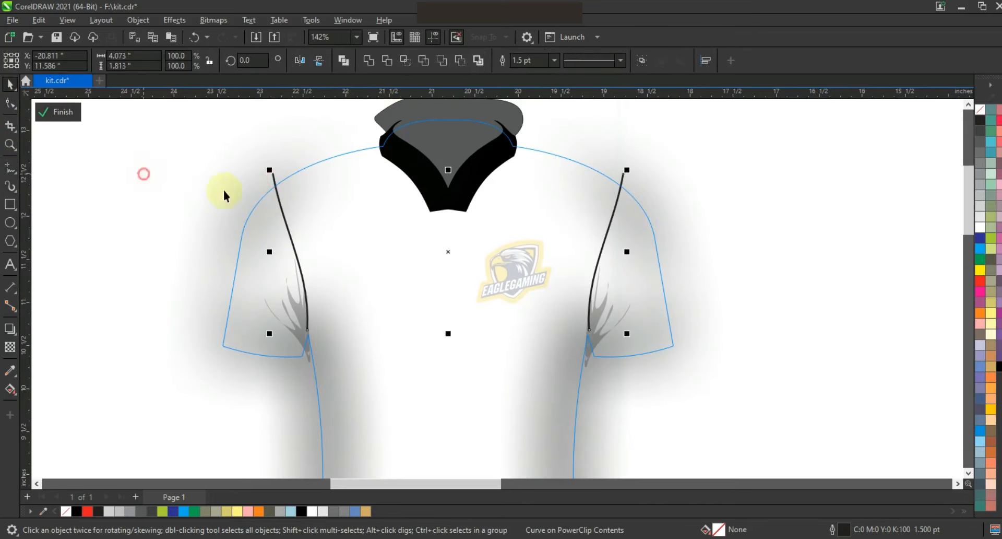
Step: Extend the left-hand seam line with straight segments around the outside of the sleeve to form a closed shape
click(277, 180)
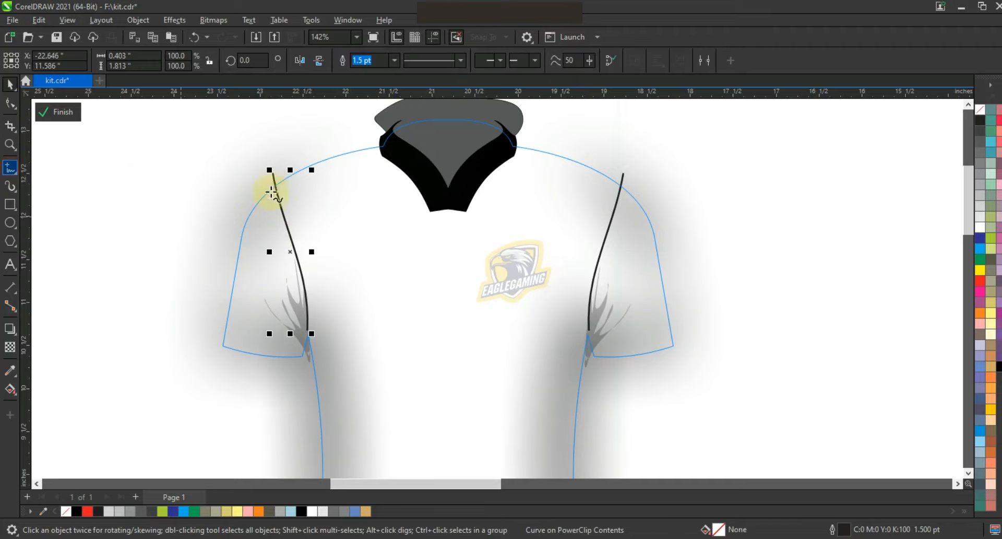
key(F5)
double_click(211, 271)
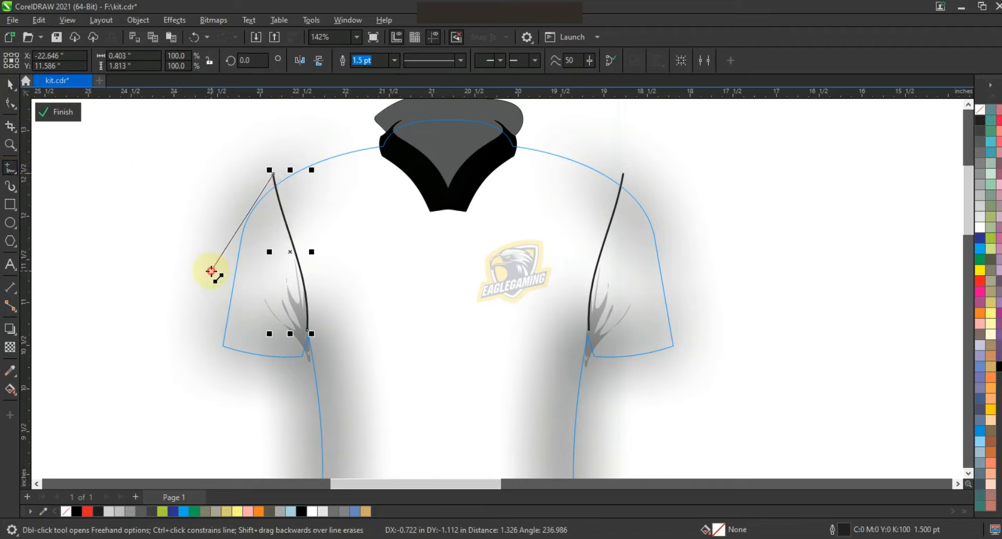
click(202, 369)
double_click(315, 373)
click(307, 329)
Step: Adjust the sleeve shape's lower inner corner and armpit nodes so its edge meets the jersey outline at the armpit
click(10, 144)
drag(152, 284, 401, 417)
key(F10)
drag(621, 386, 605, 392)
drag(604, 250, 607, 272)
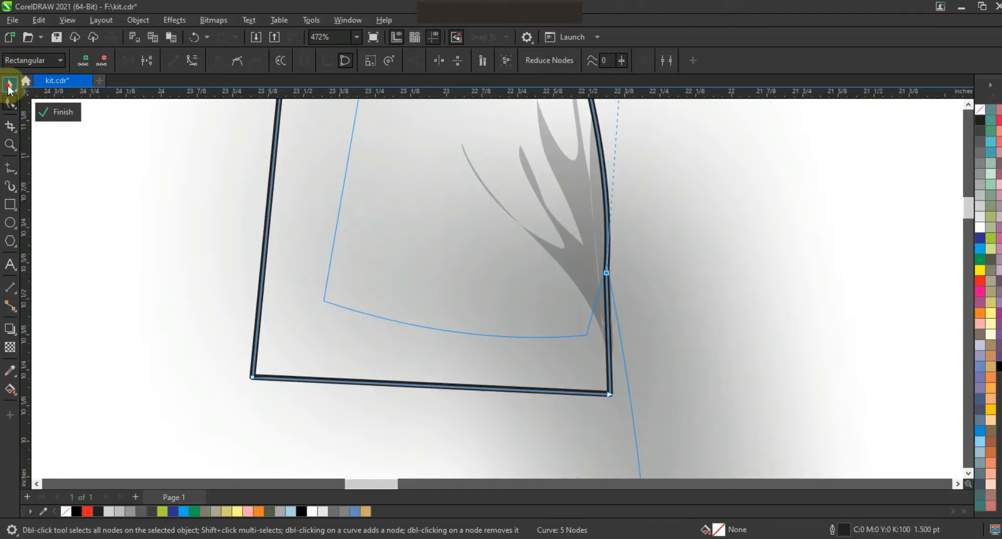
Step: Fill the sleeve shape with blue (C100 M100 Y0 K0), send it behind the shading, and remove its outline
click(10, 84)
scroll(398, 308, down, 2)
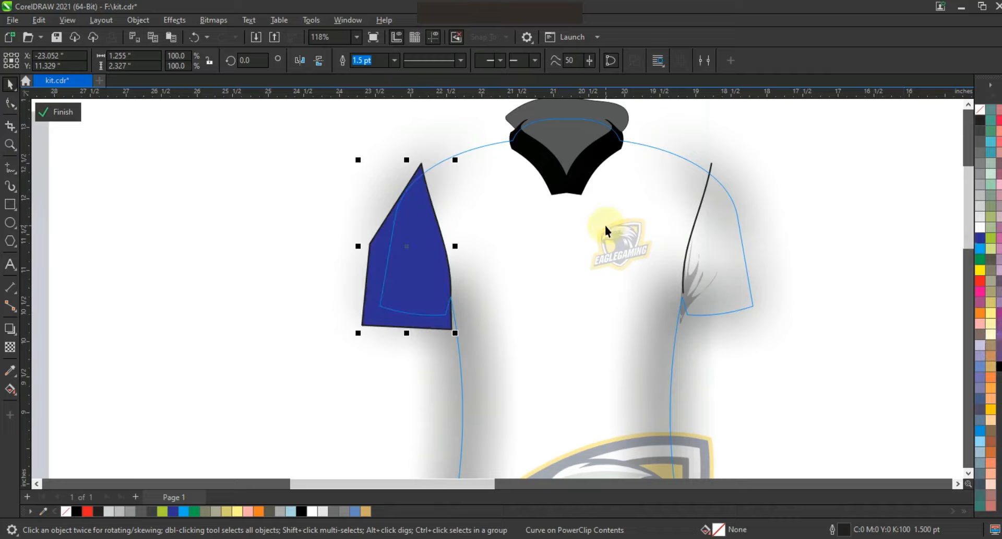
key(shift+Page_Down)
right_click(982, 113)
click(952, 122)
Step: Create a mirrored copy of the blue sleeve shape and align it with the seam line on the opposite sleeve
drag(359, 248, 545, 246)
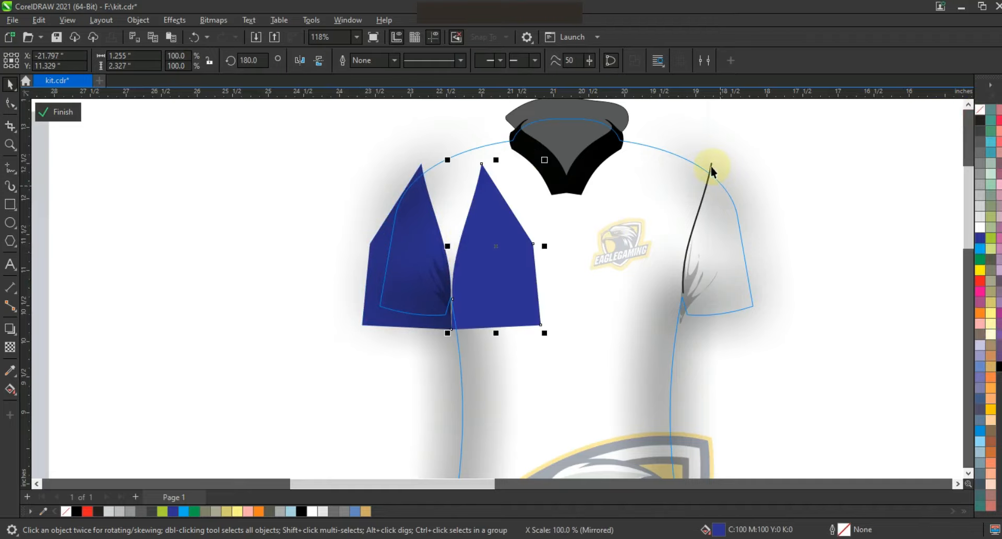
shift+click(712, 168)
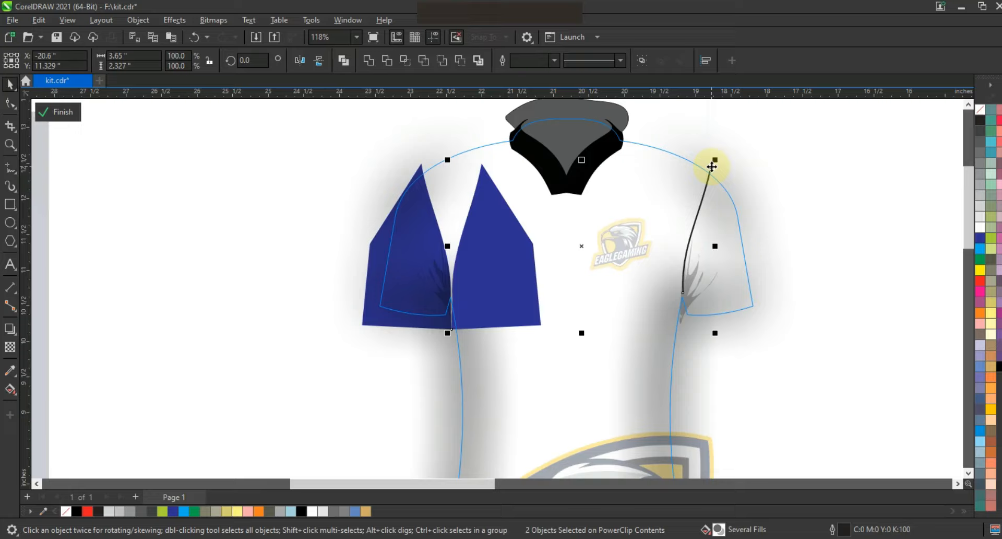
key(l)
click(740, 202)
click(751, 225)
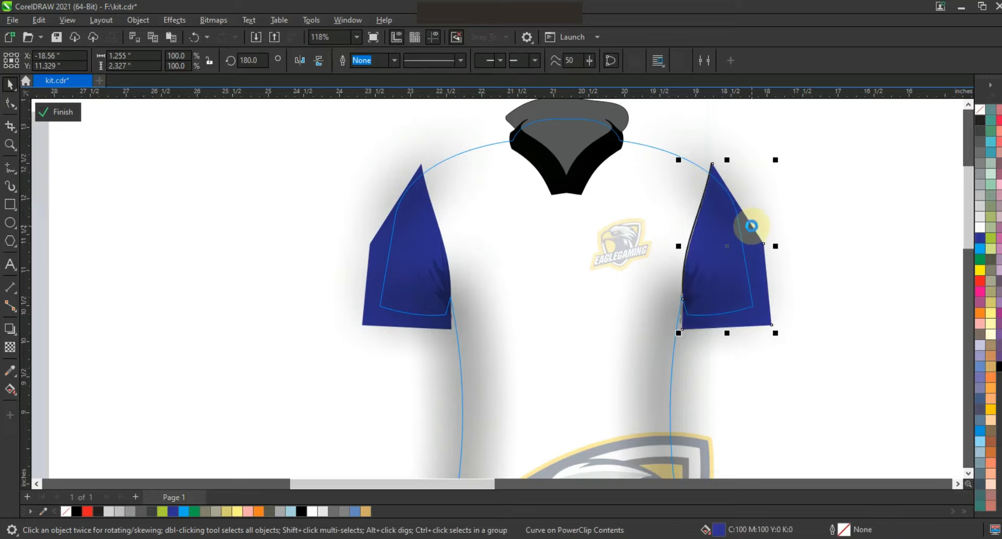
click(769, 168)
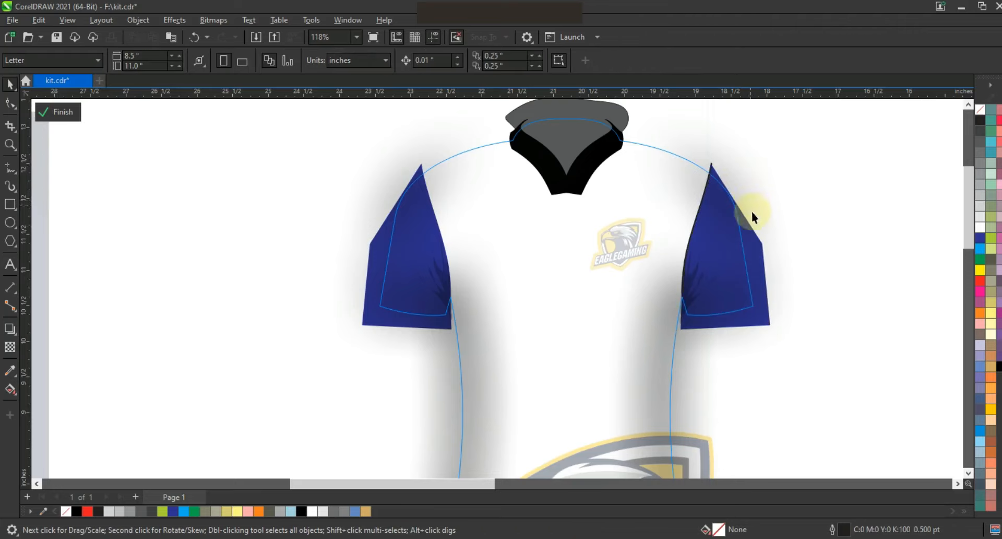
Step: Finish editing the jersey's PowerClip contents
click(752, 246)
right_click(754, 250)
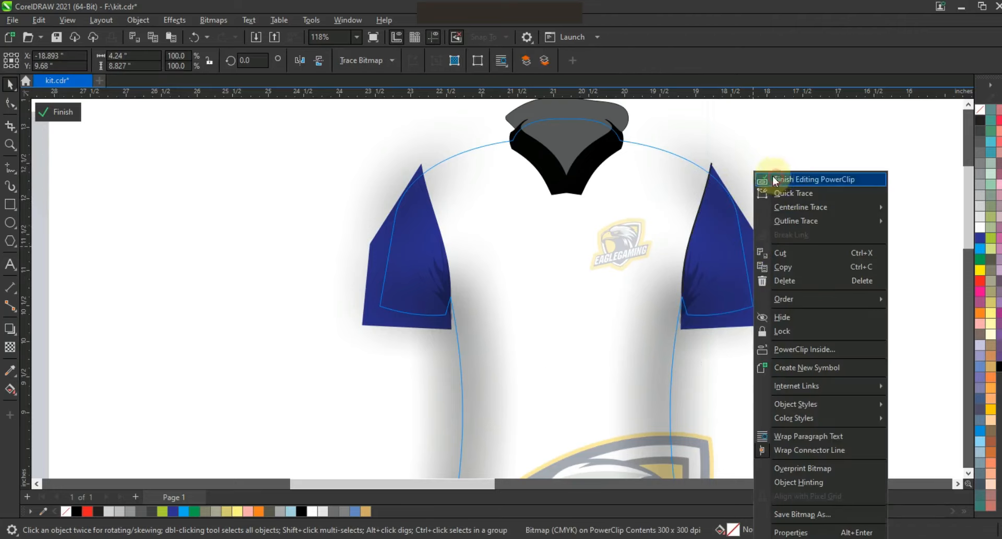
click(774, 179)
scroll(391, 193, down, 2)
Step: Select the whole red kit and frame it in view to examine the blue sleeves and seams
click(343, 232)
scroll(382, 191, down, 2)
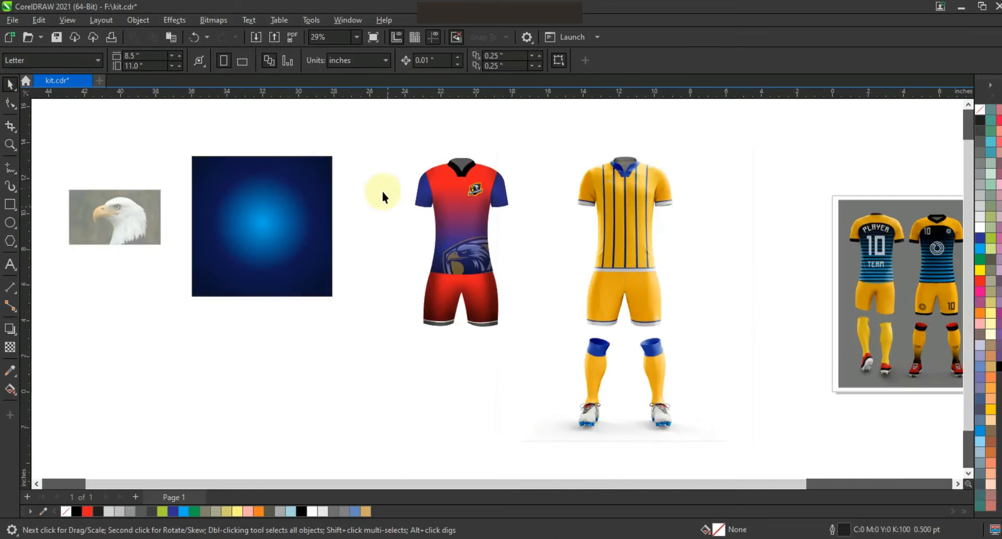
drag(751, 437, 752, 437)
key(shift+F2)
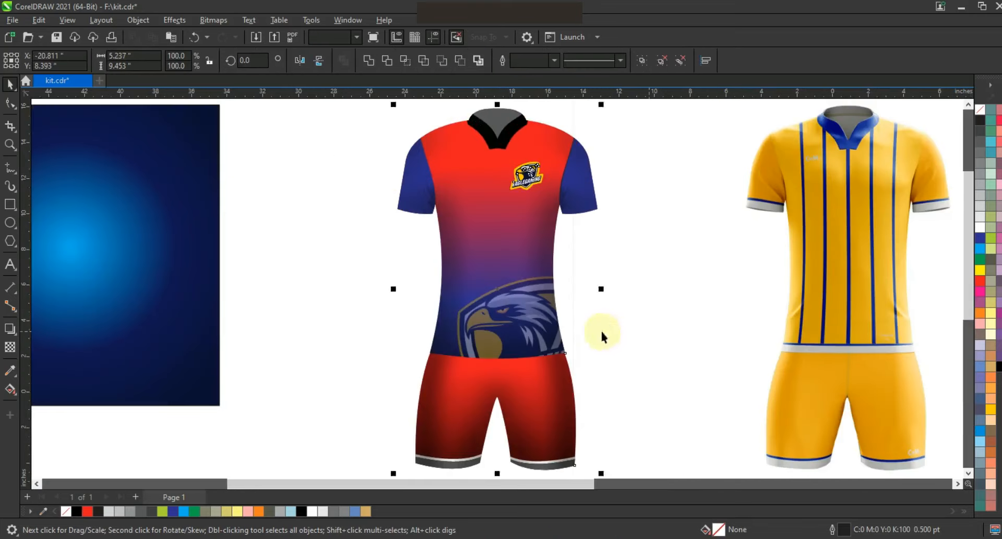
Step: Add the text "10" in the empty area beside the red kit, set it in Machine BT and enlarge it to about 49 pt
click(619, 337)
click(10, 266)
click(291, 256)
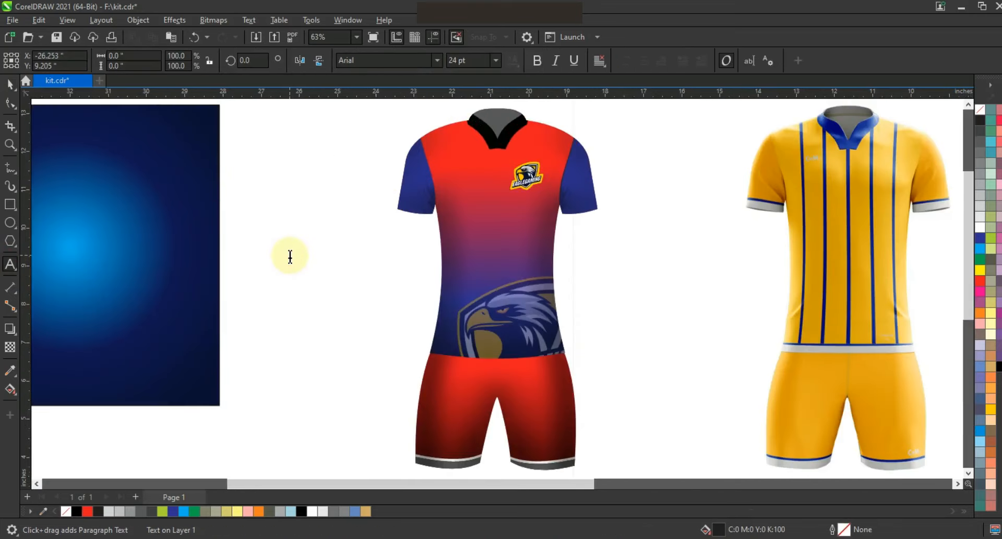
text(10)
click(10, 84)
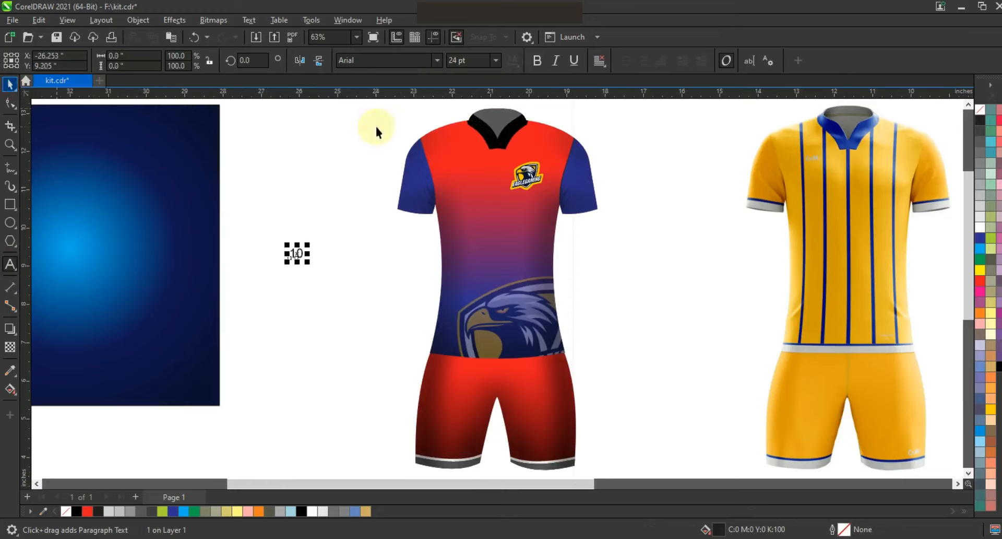
click(442, 65)
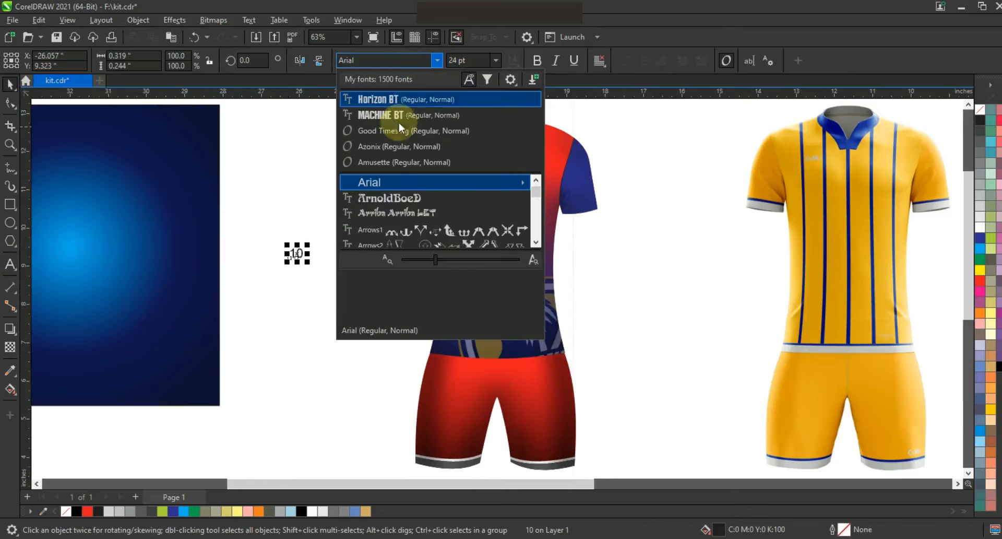
click(382, 114)
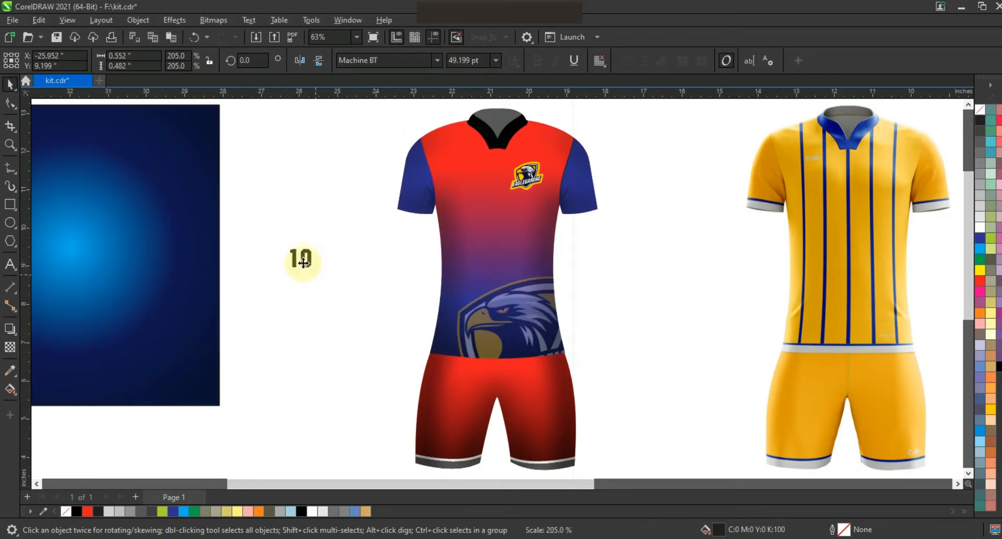
Step: Place the number 10 on the jersey's chest across from the eagle logo, fill it white and enlarge it to about 51 pt
drag(465, 199, 464, 187)
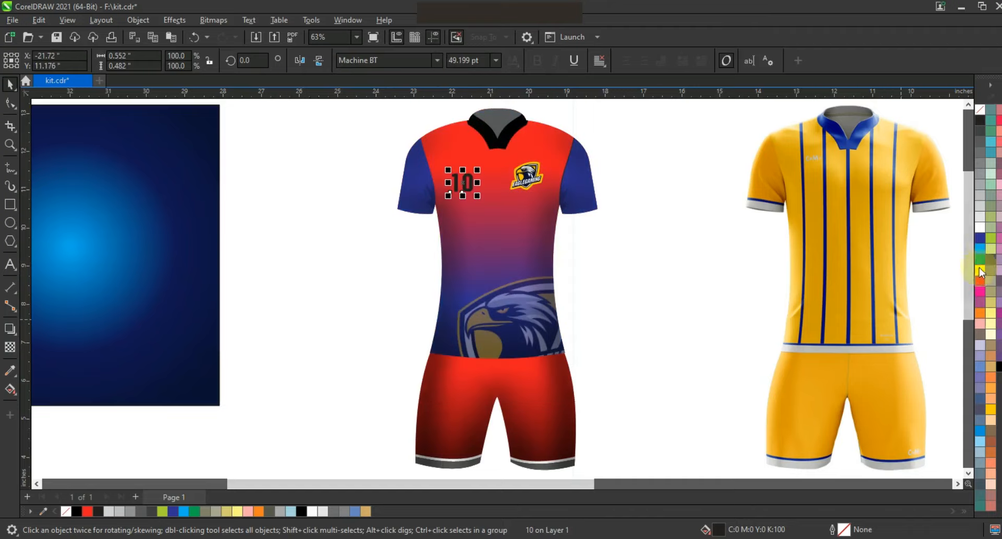
click(979, 230)
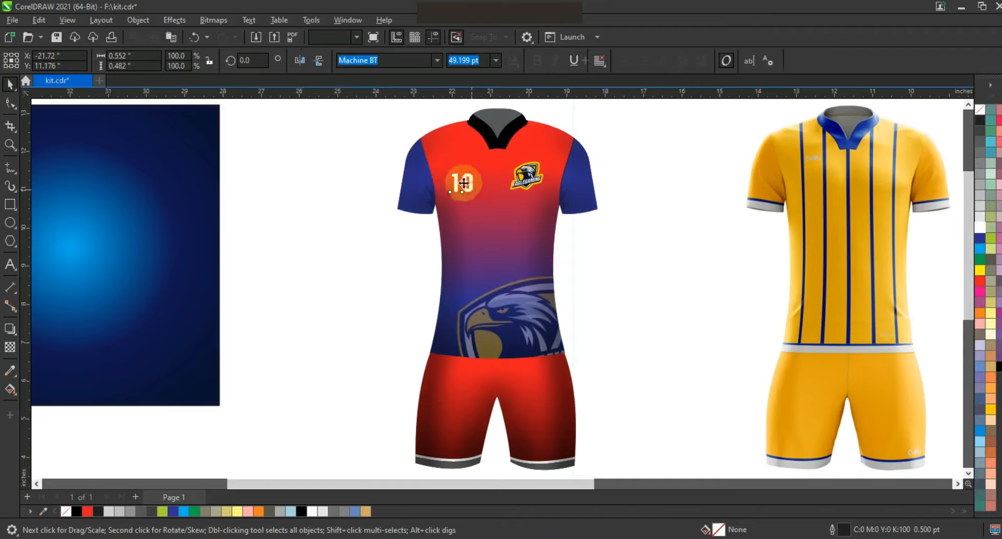
drag(448, 171, 455, 186)
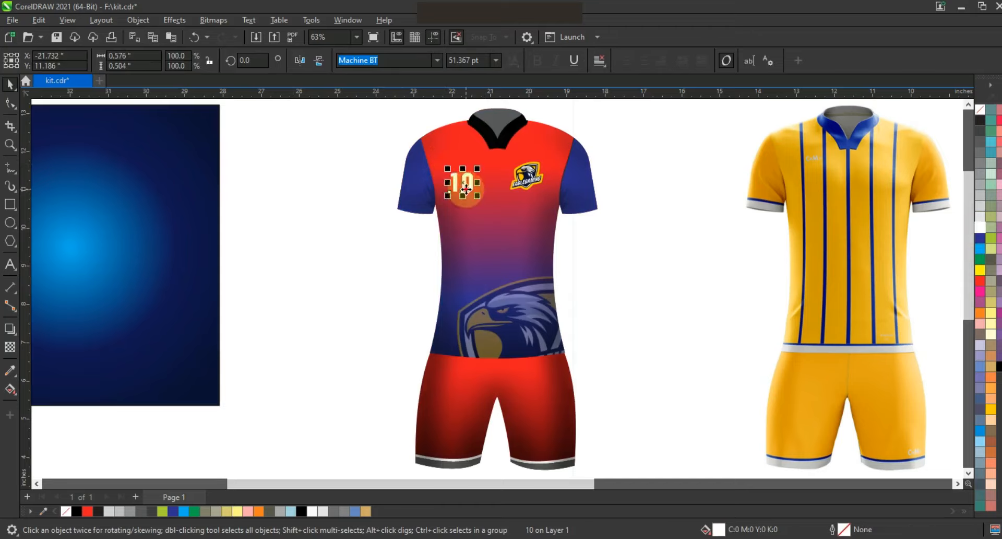
Step: Copy the chest number and eagle logo onto opposite legs of the shorts, enlarging the number copy to about 57 pt
drag(457, 395, 456, 424)
right_click(455, 421)
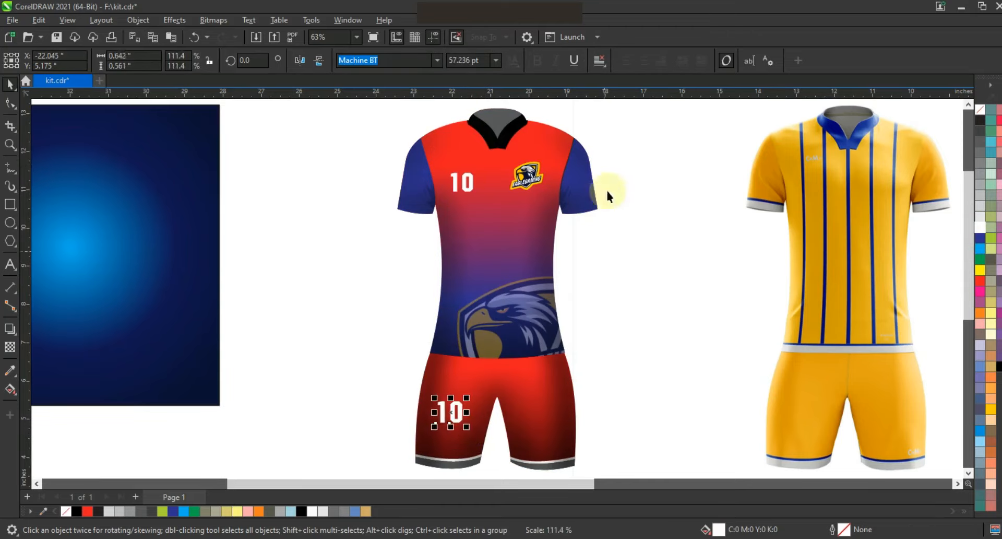
drag(256, 144, 561, 214)
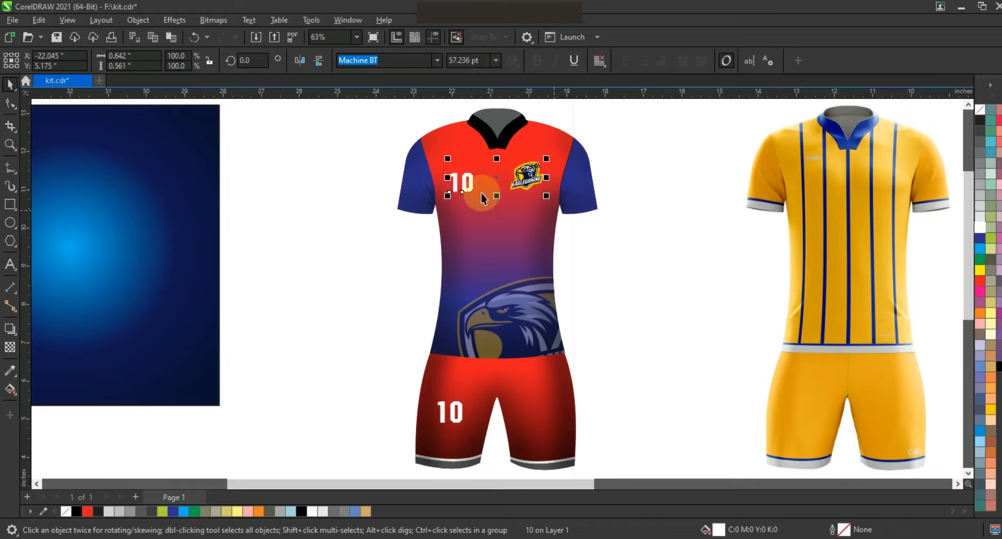
shift+click(470, 189)
drag(527, 176, 548, 412)
right_click(562, 399)
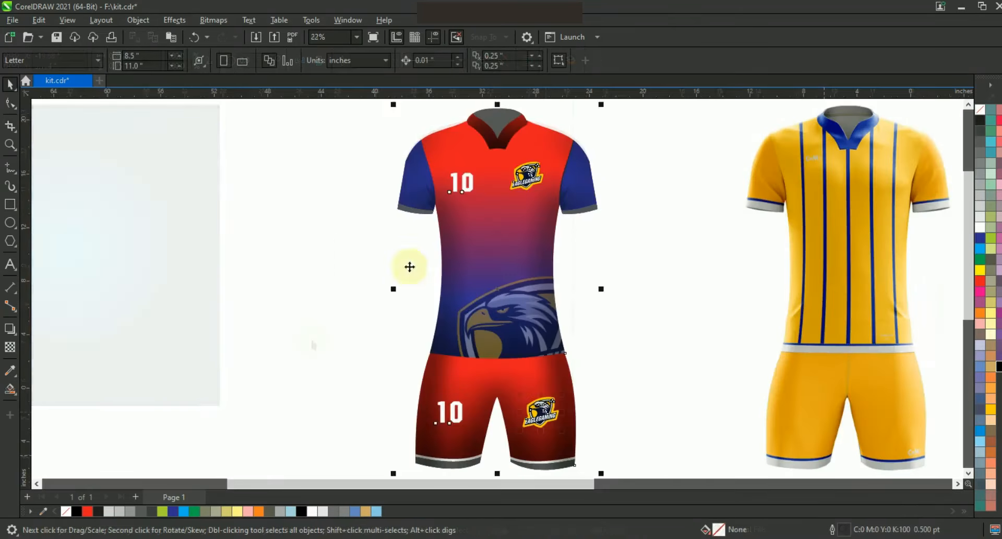
Step: Edit the jersey's PowerClip contents, moving the large EAGLEGAMING logo up and scaling it down slightly so its lettering falls within the jersey, and finish editing
click(303, 150)
drag(590, 231, 606, 241)
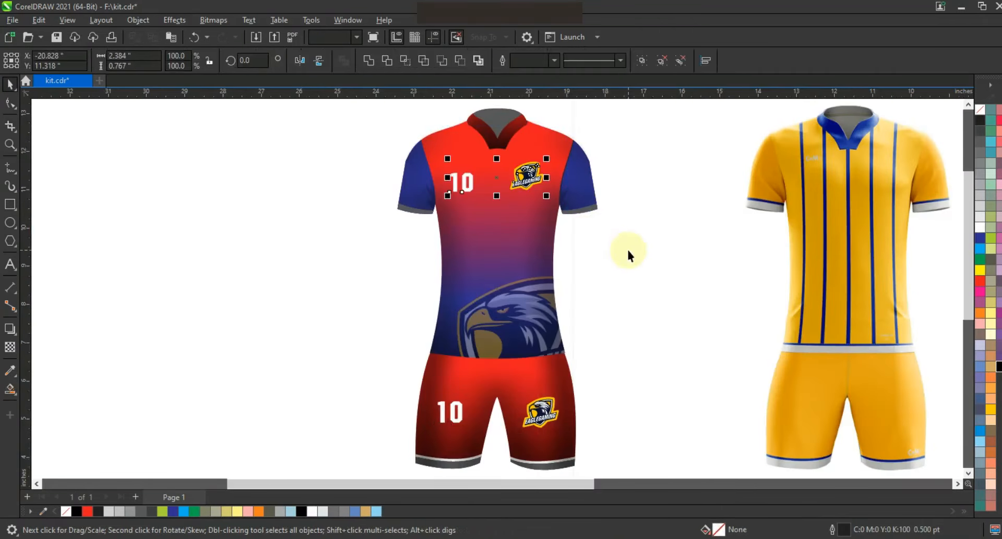
click(465, 314)
right_click(464, 314)
click(504, 170)
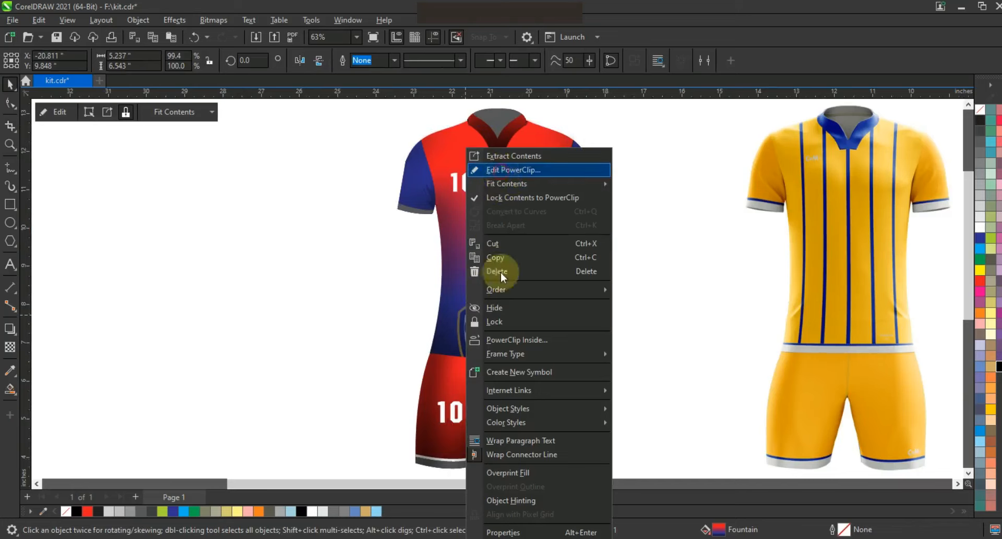
click(585, 352)
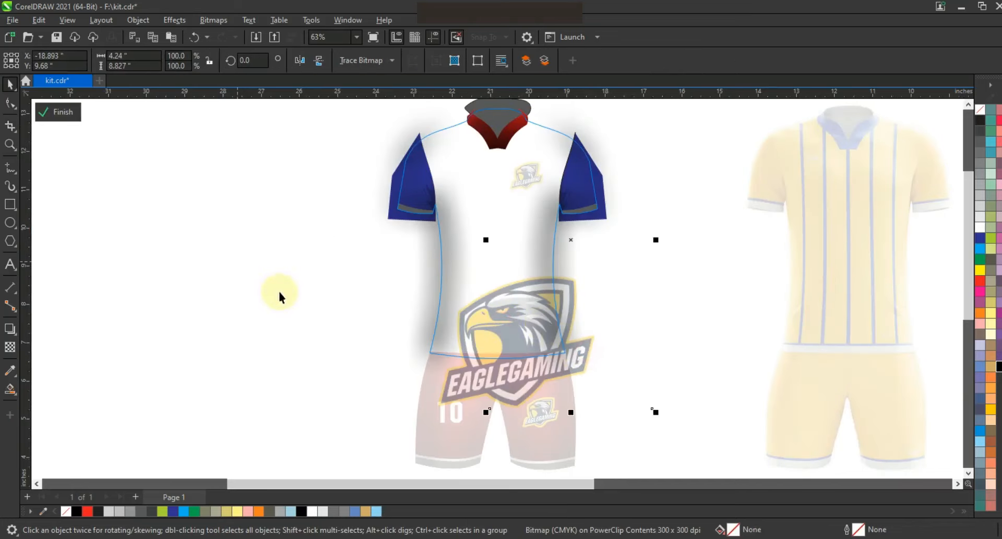
drag(322, 249, 658, 436)
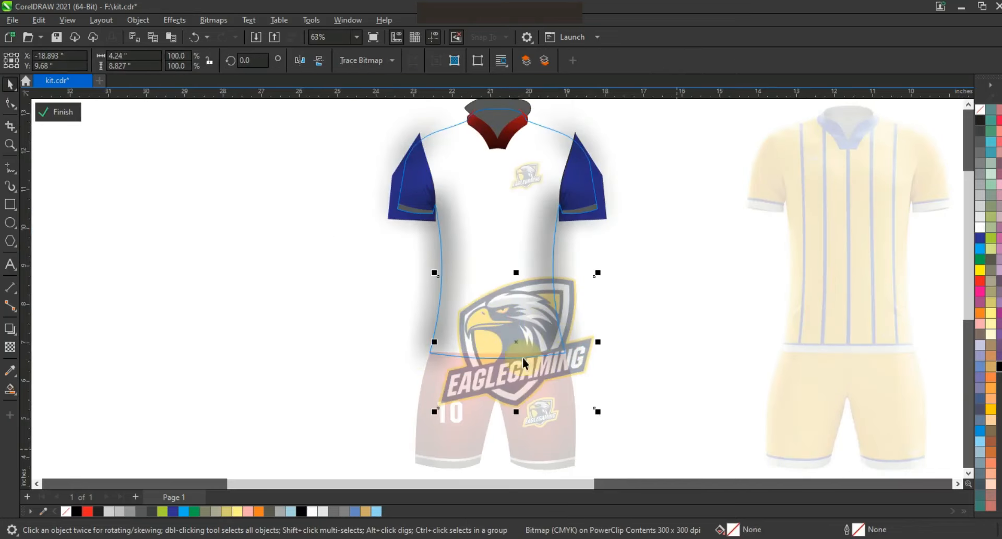
drag(515, 340, 509, 311)
drag(593, 312, 587, 312)
right_click(531, 294)
click(574, 179)
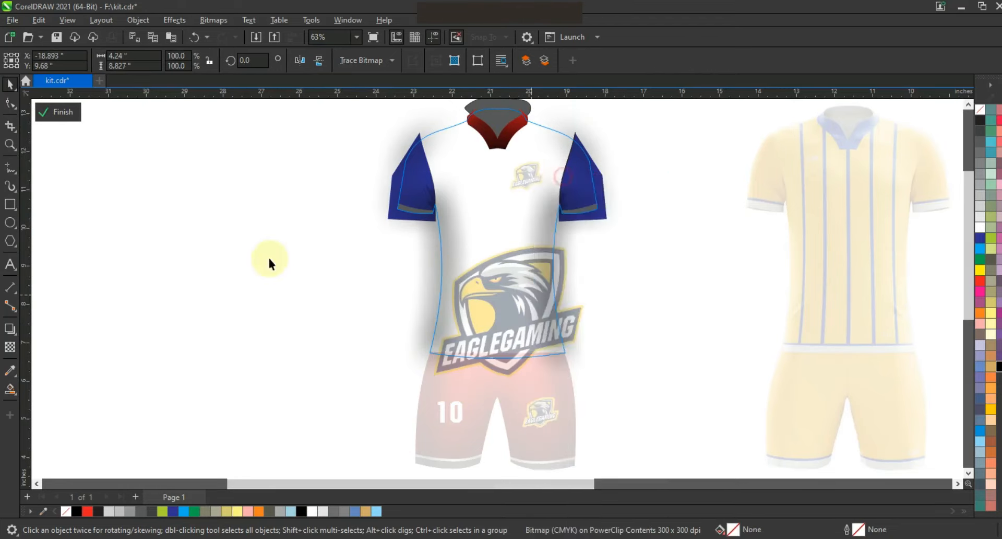
click(265, 258)
Step: Frame the red kit and the yellow reference kit side by side to compare the finished mockup with the original
key(F3)
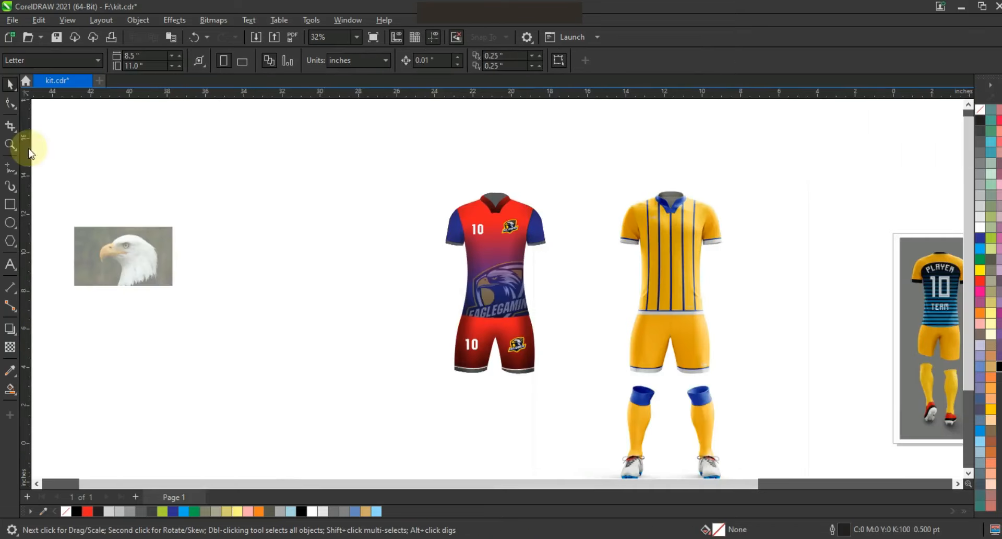
click(10, 146)
drag(374, 172, 731, 379)
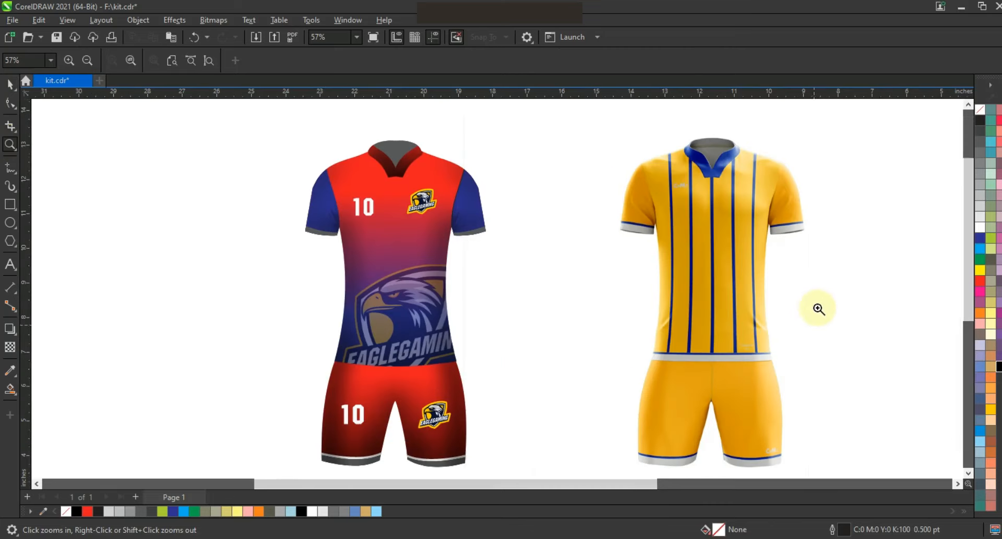